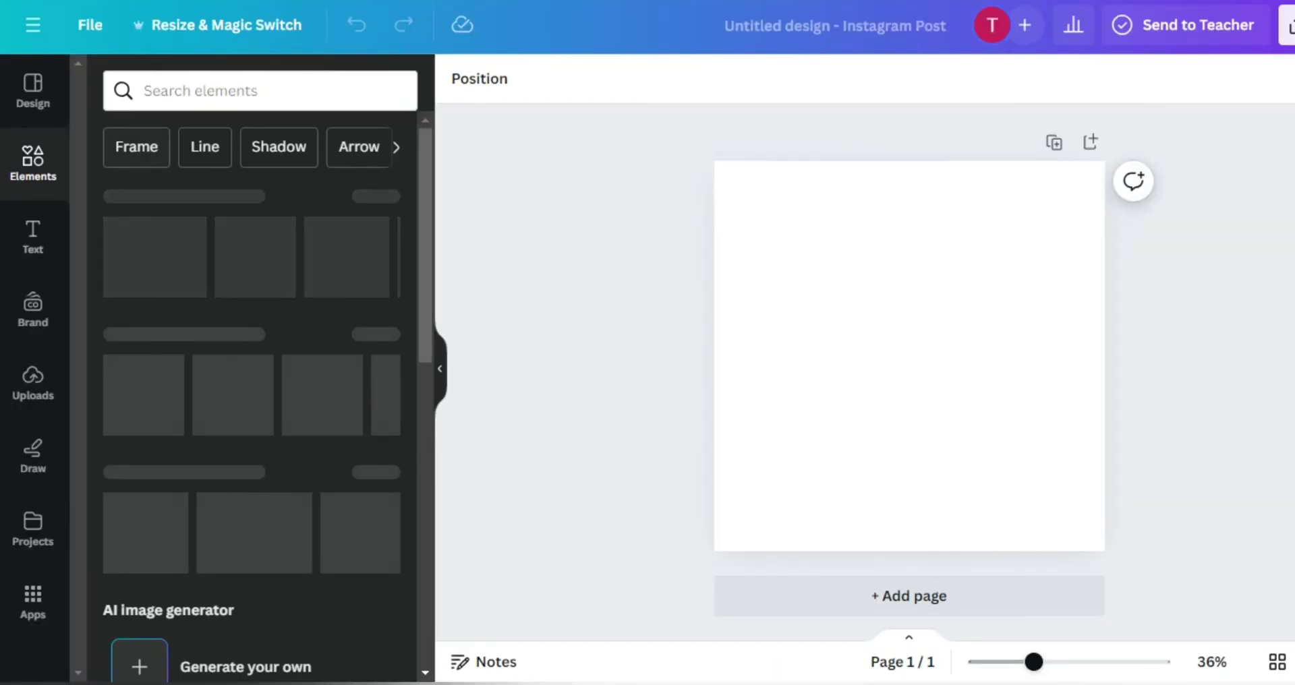
Apply a dark red texture background from a 'red texture' search and add a heading placeholder
click(202, 91)
text(red)
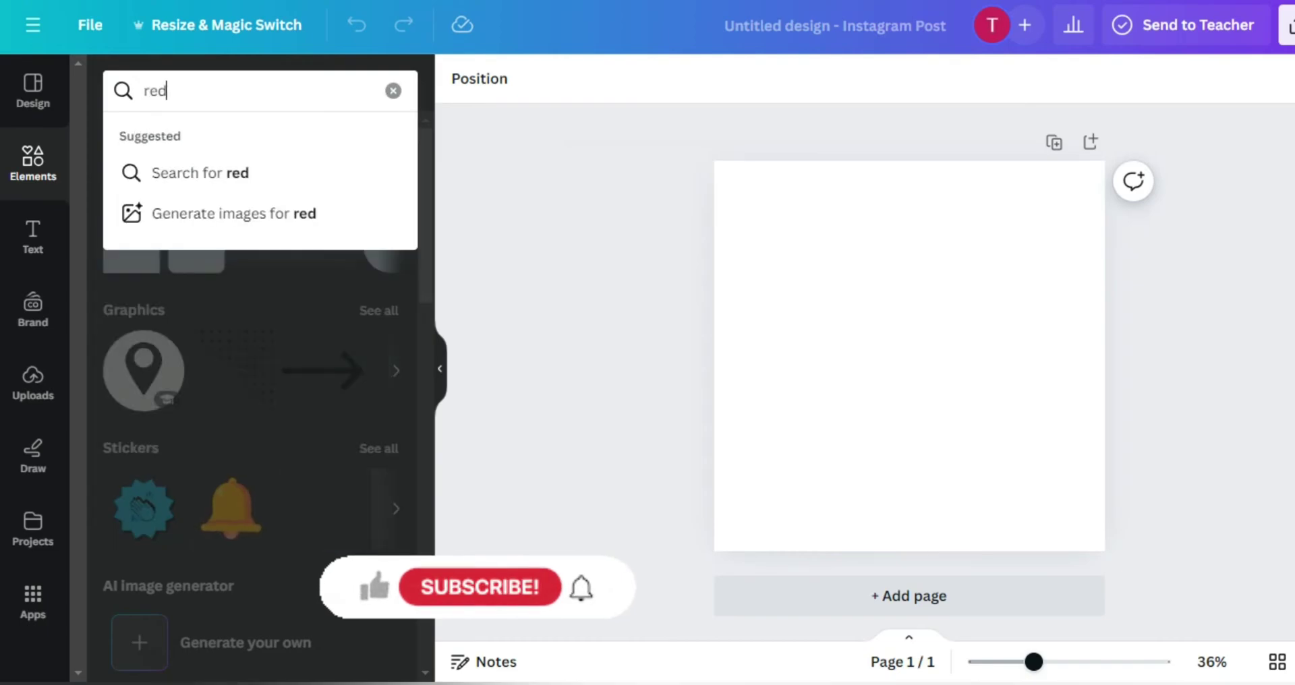
text( textur)
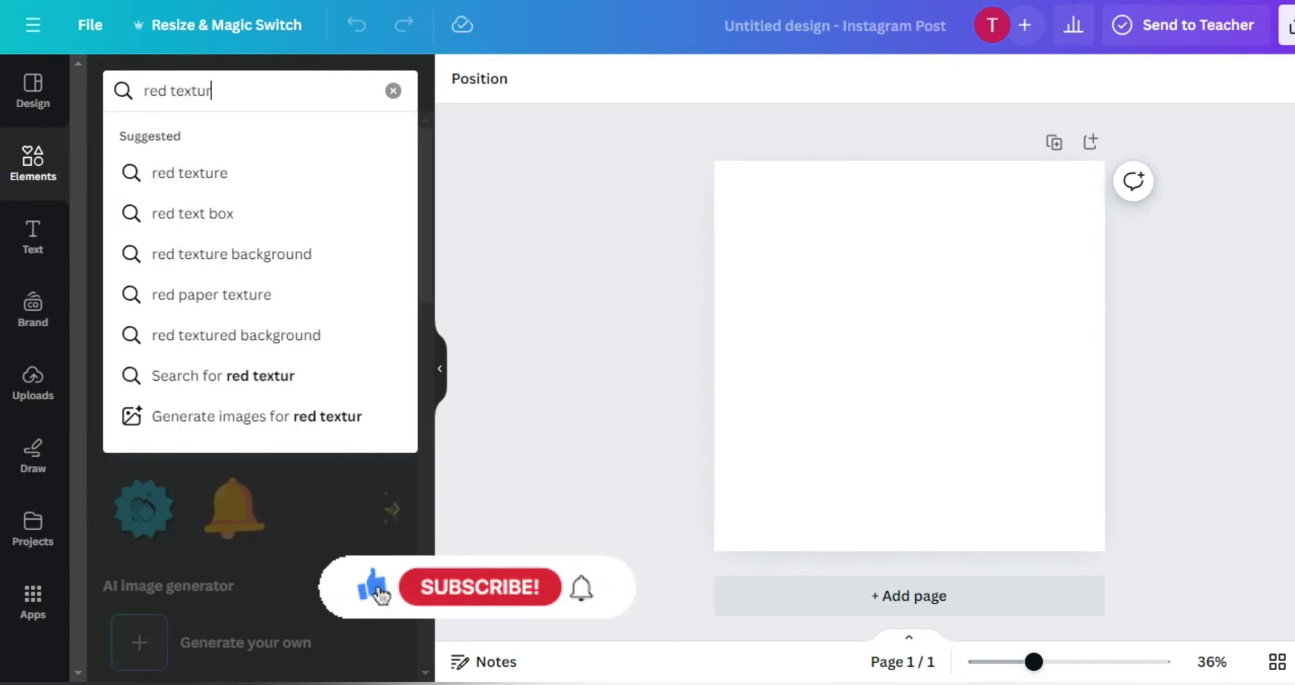
text(e)
key(Down)
key(Down)
key(Up)
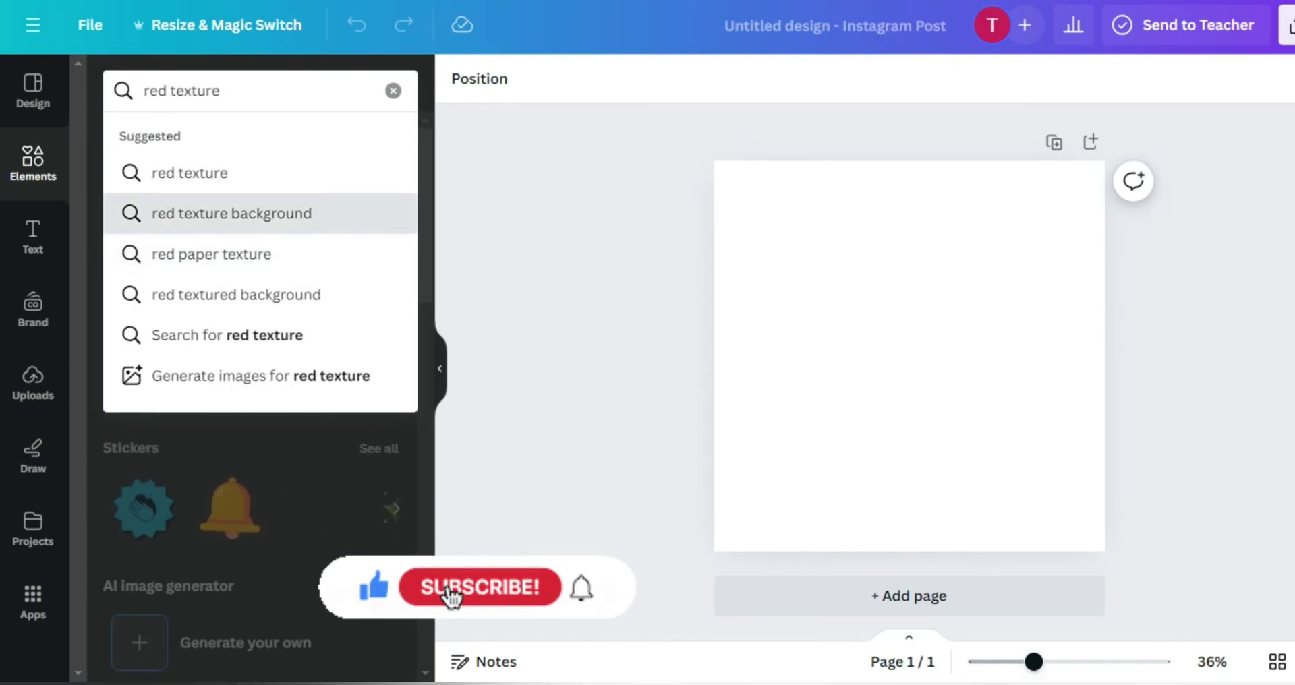
key(Return)
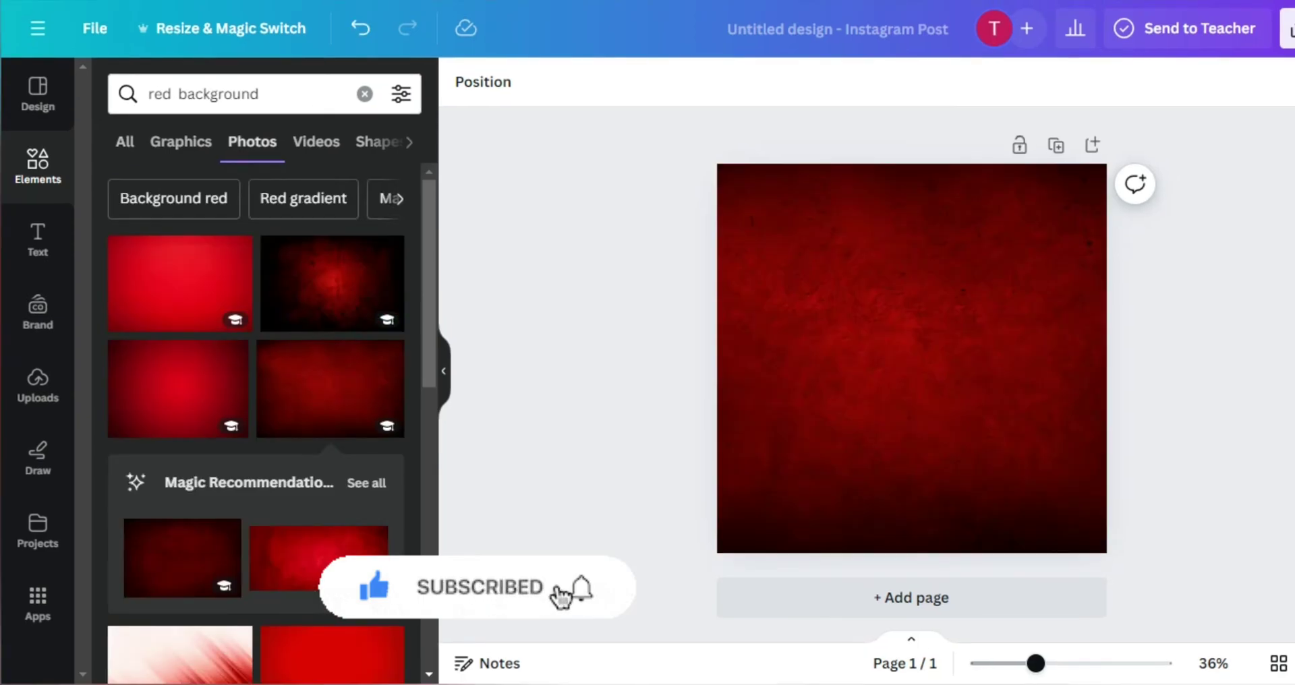
click(37, 239)
Make the heading read 'DELICIOUS' in the TAN Jambore font and duplicate it
click(223, 270)
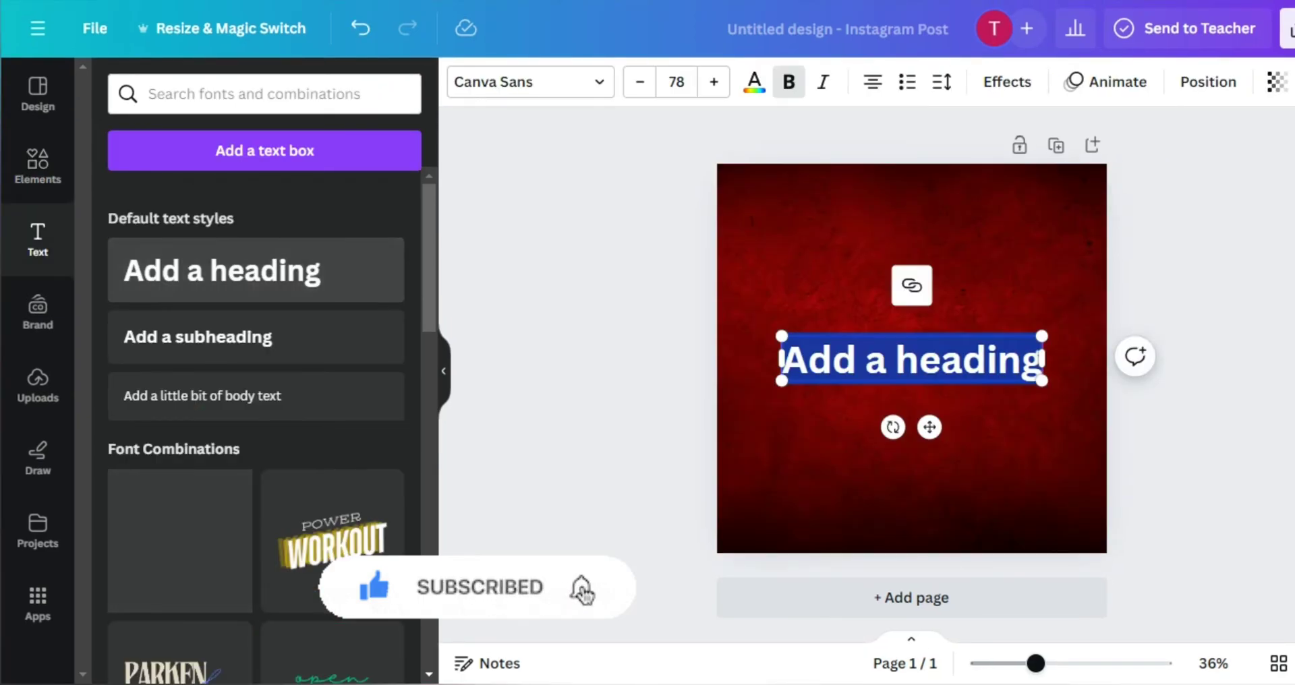
text(Id)
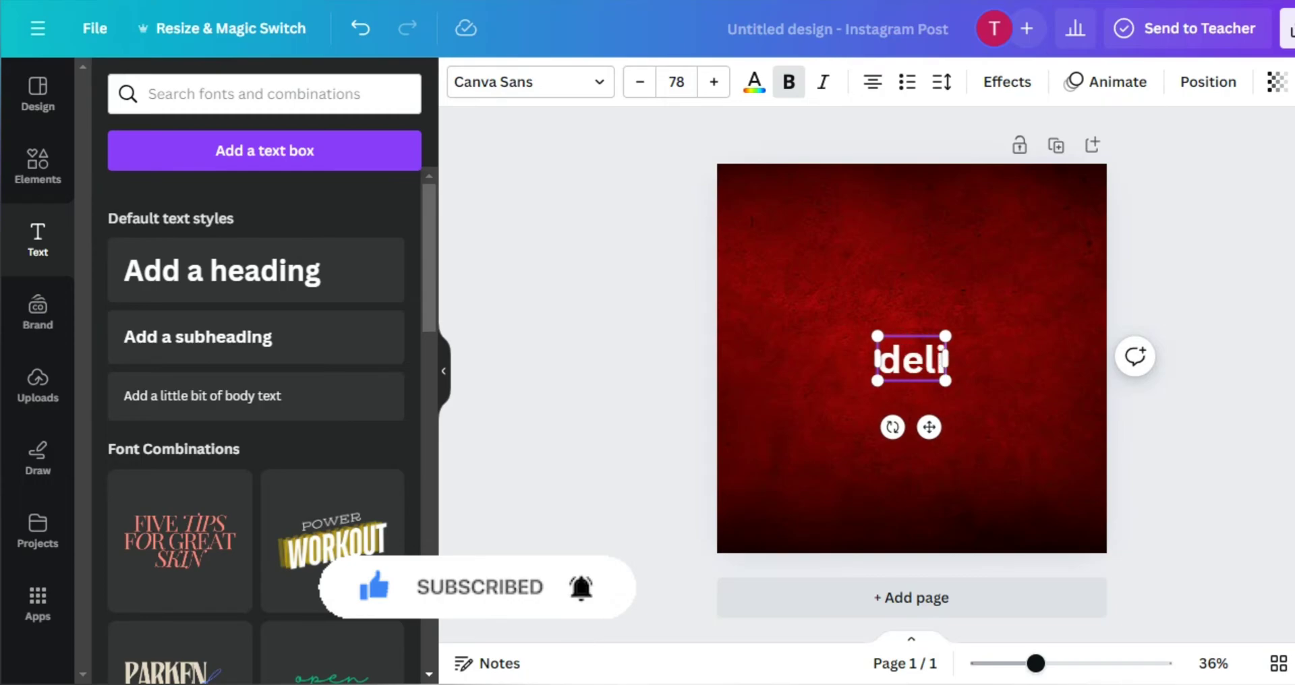
text(licious)
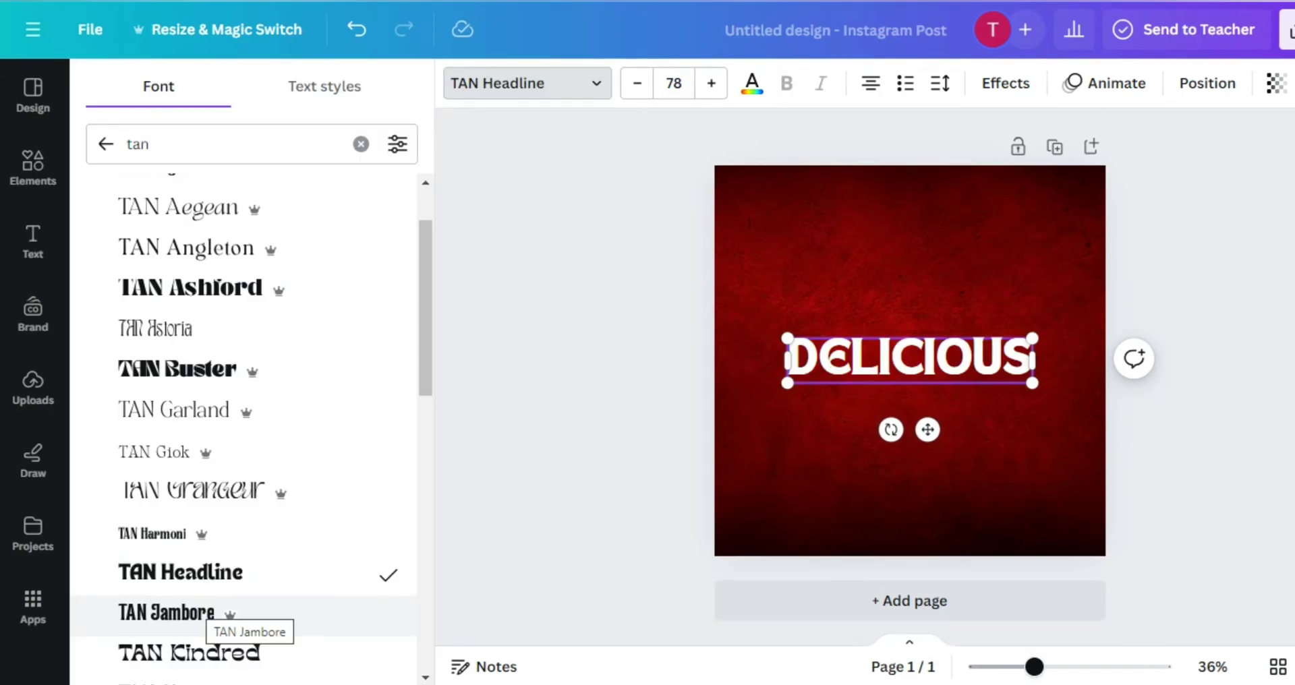
click(175, 614)
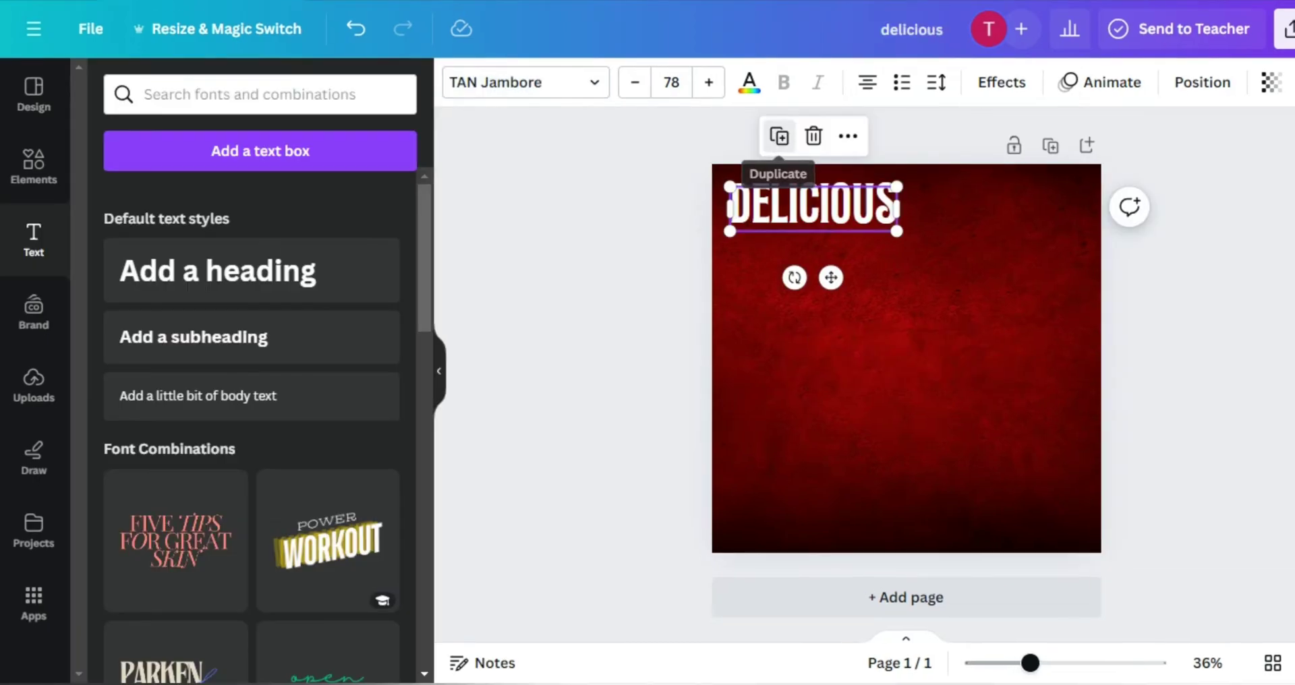
click(778, 136)
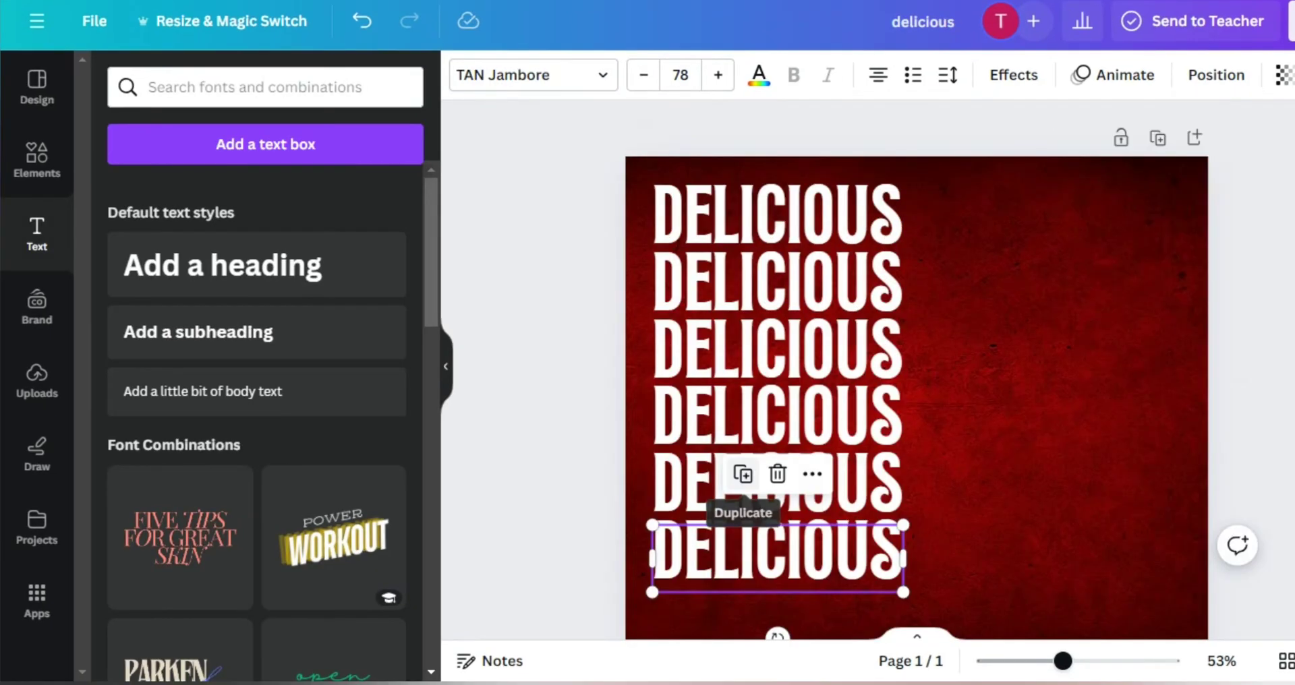
Build eight DELICIOUS rows and drag them up into a tightly stacked column
scroll(904, 364, down, 2)
click(731, 426)
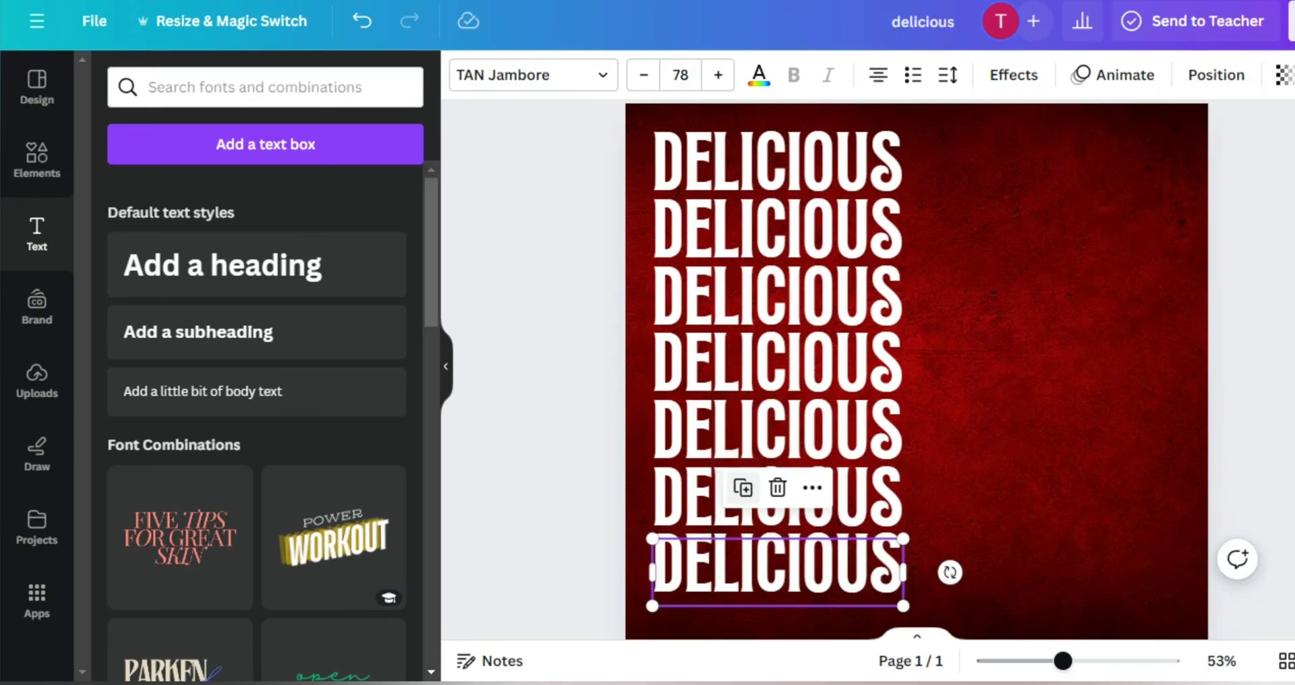
click(743, 488)
click(776, 160)
drag(776, 229, 776, 226)
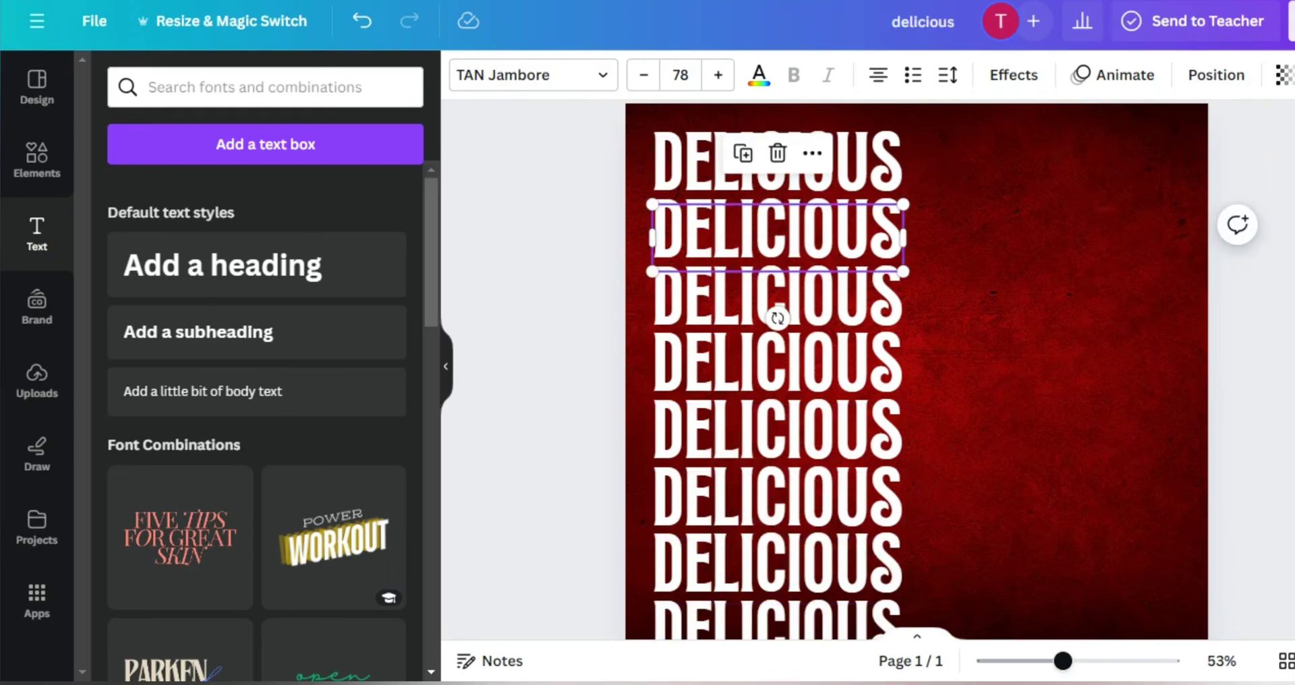
key(Escape)
drag(776, 297, 776, 290)
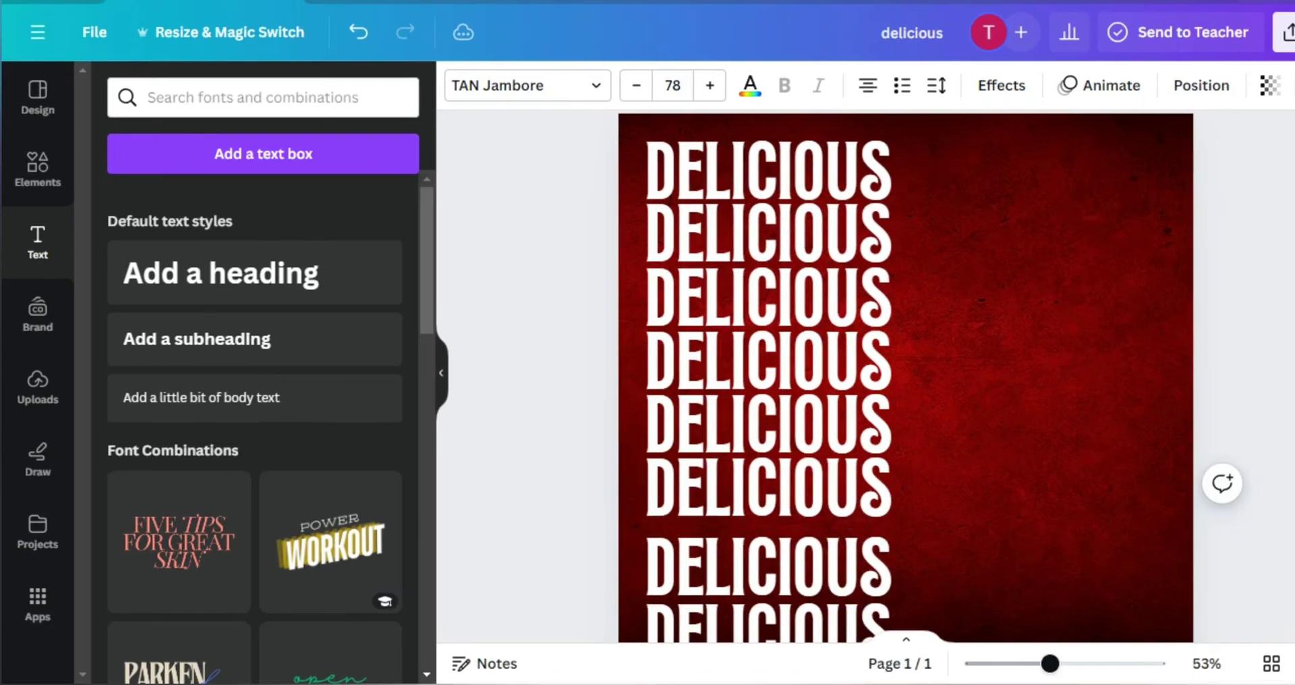
drag(776, 432, 776, 420)
drag(775, 566, 776, 554)
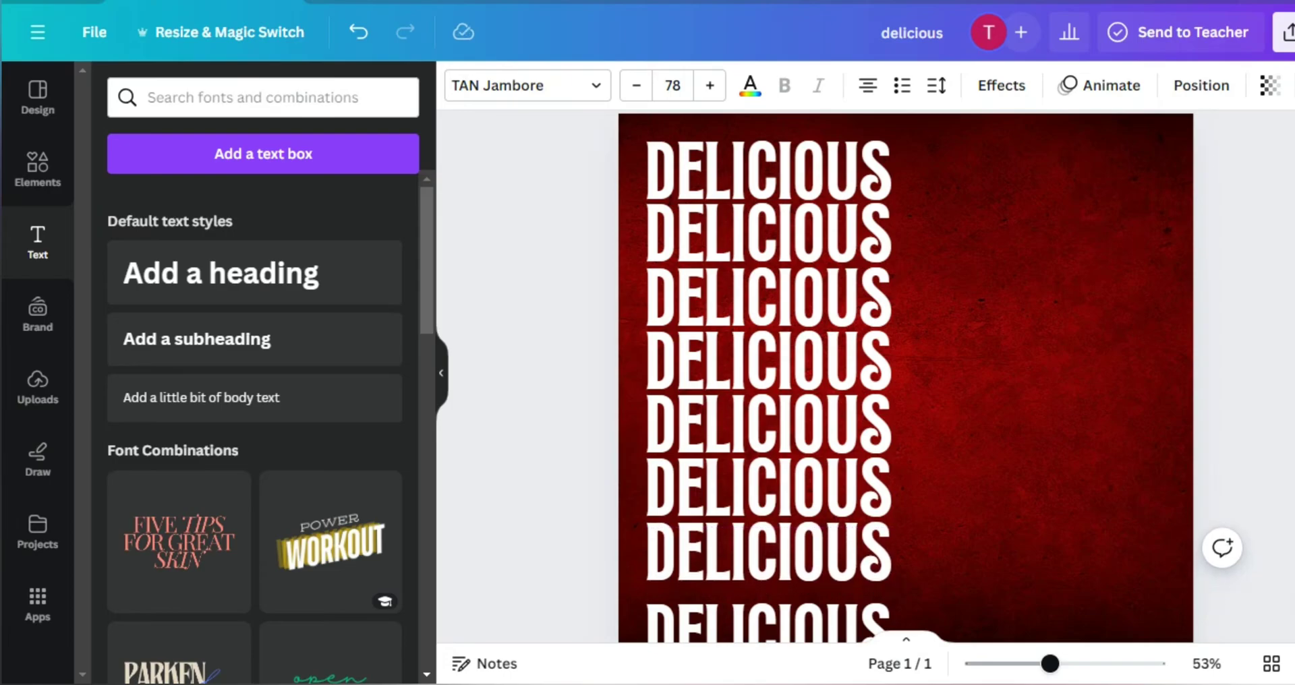
click(769, 617)
drag(770, 618, 769, 608)
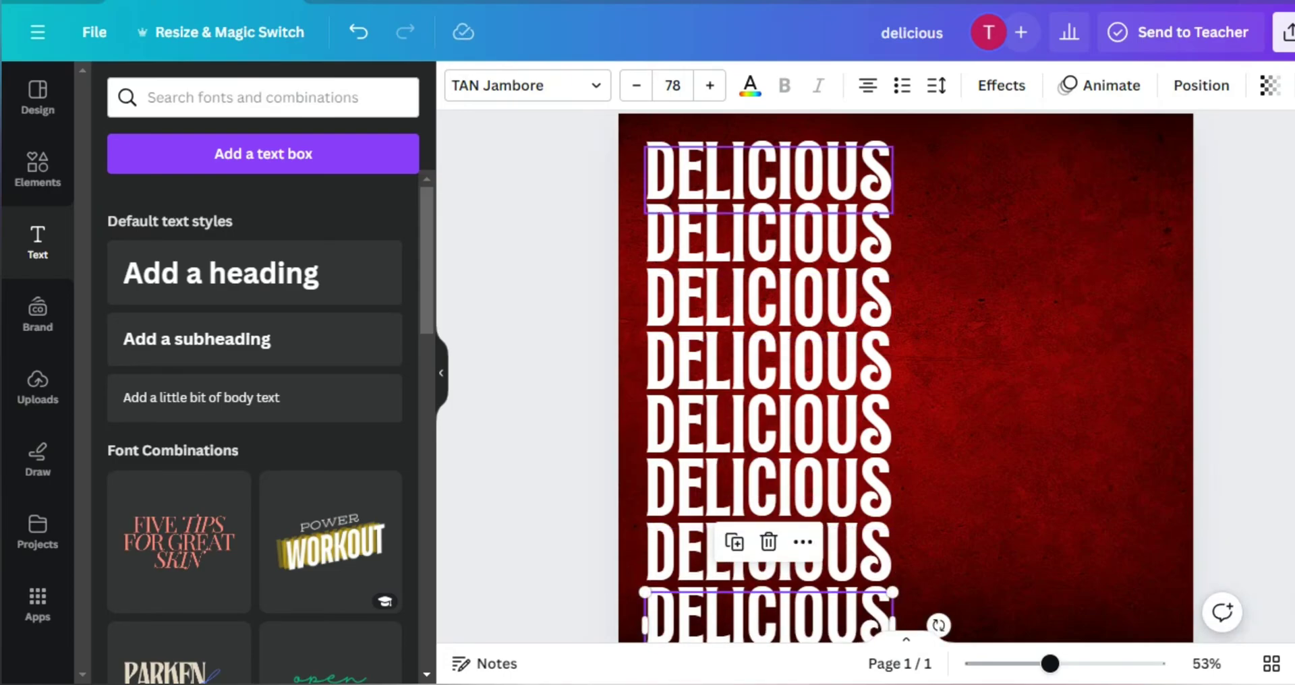
Select all eight DELICIOUS rows and group them into one block
shift+click(769, 233)
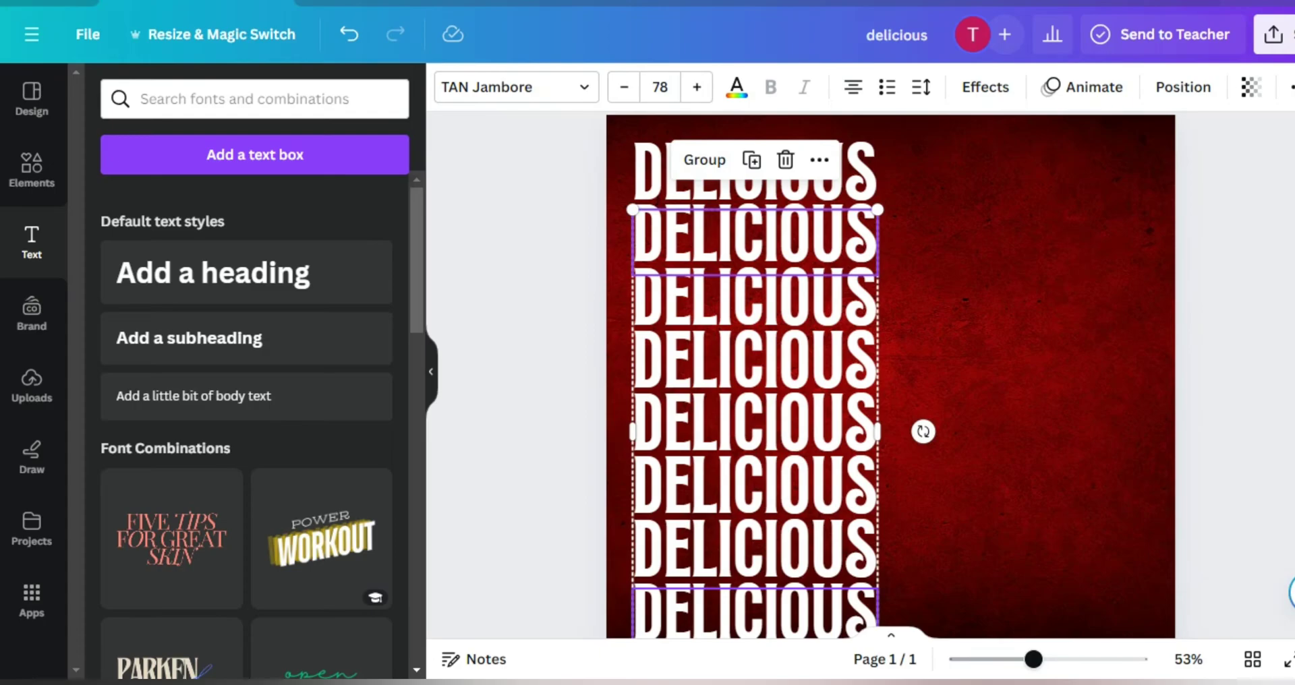
click(769, 172)
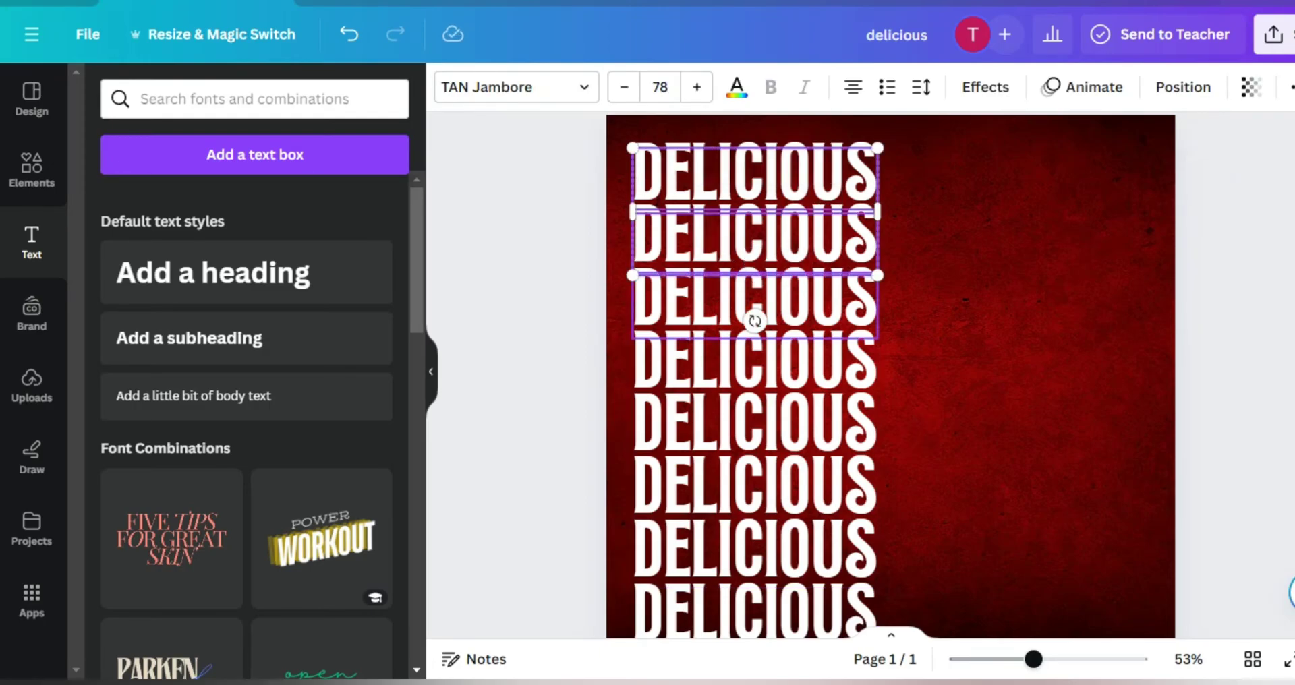
key(ctrl+a)
click(680, 168)
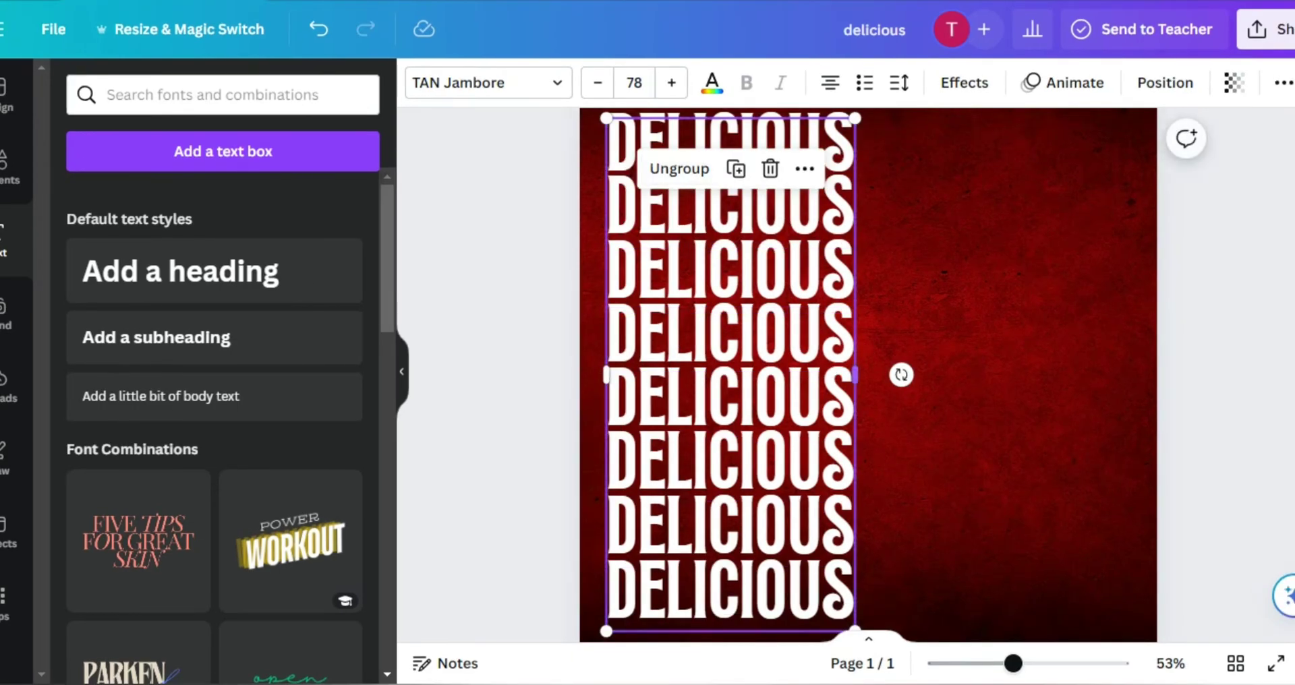
Enlarge the DELICIOUS group past the left, top and bottom edges and tilt it about 7°
drag(856, 631, 882, 683)
drag(928, 402, 926, 379)
scroll(877, 290, down, 3)
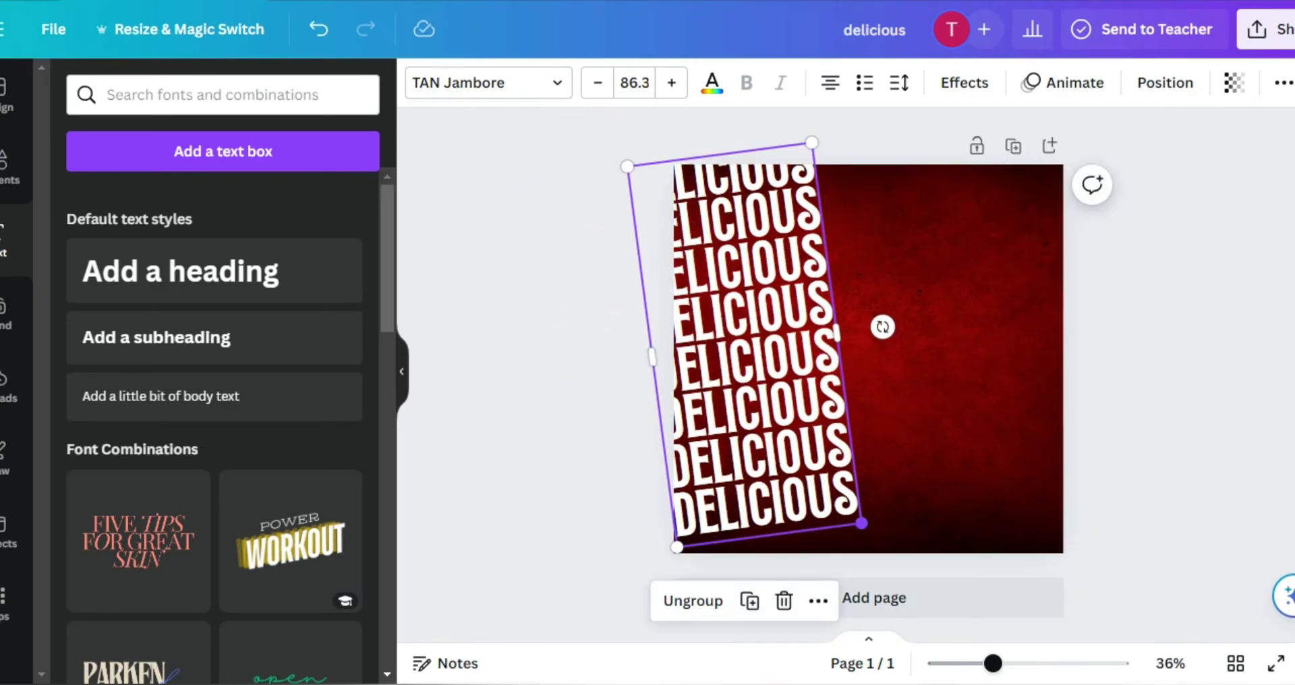
drag(863, 524, 901, 589)
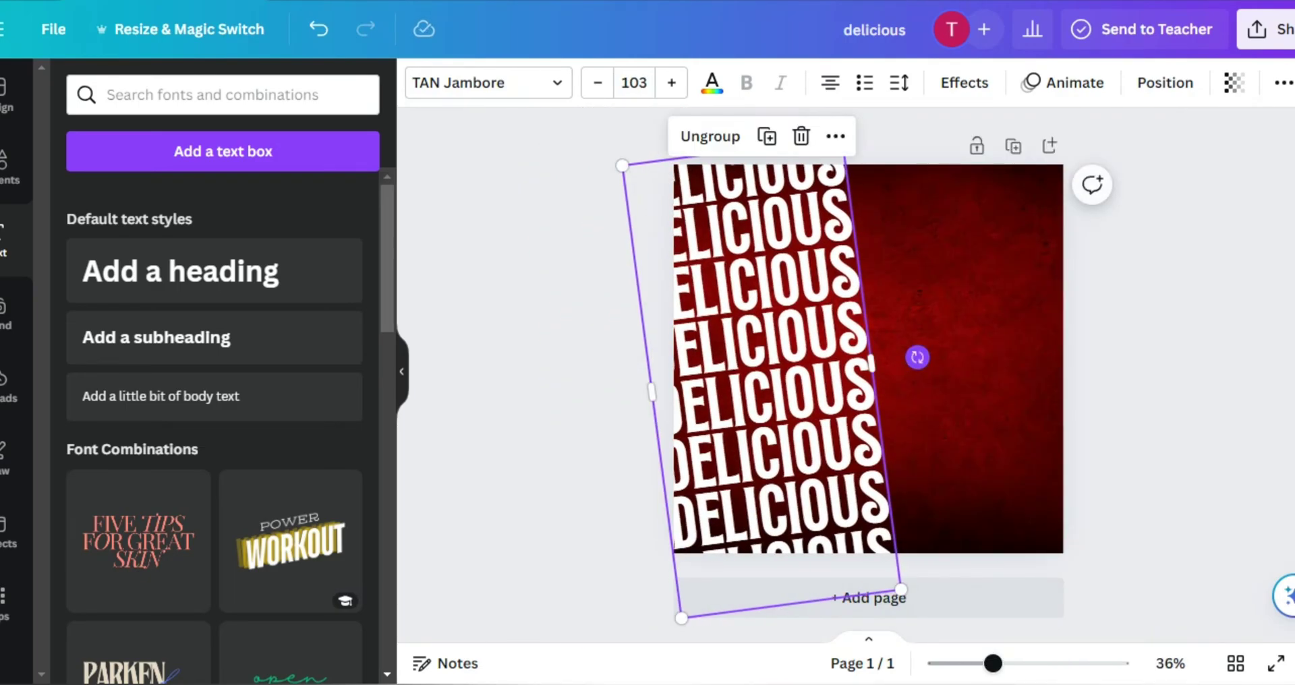
drag(918, 357, 932, 379)
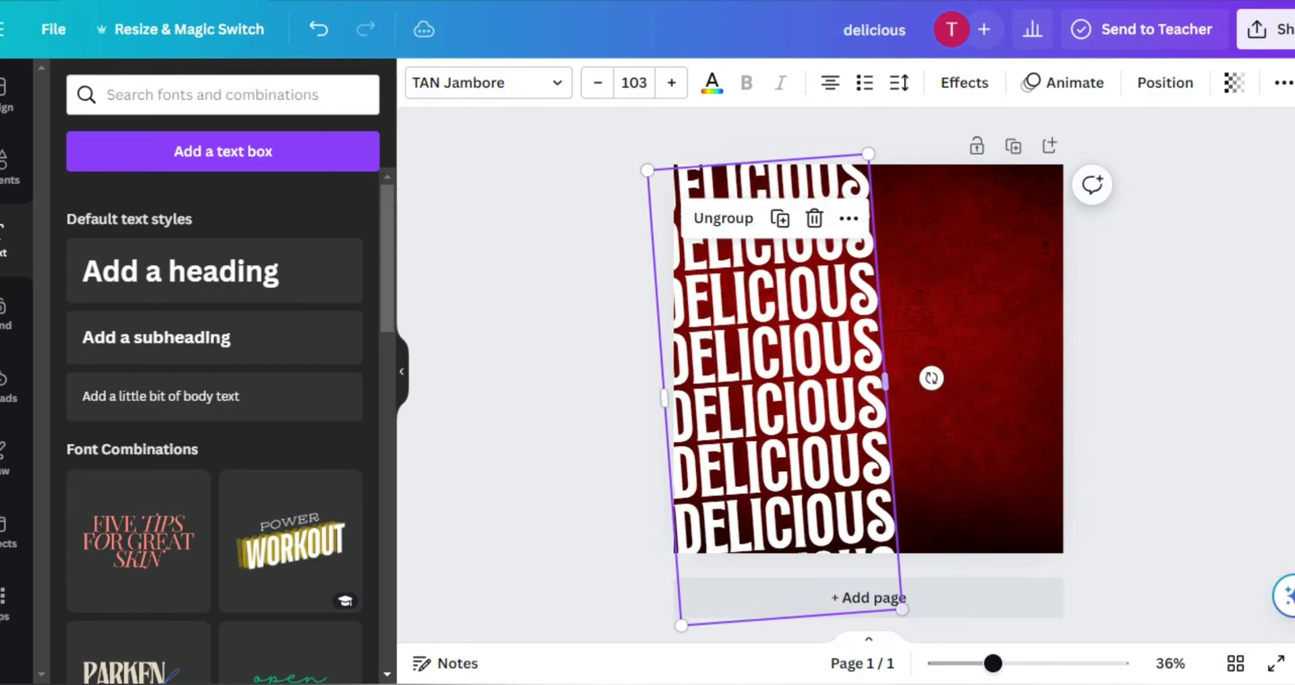
drag(902, 610, 880, 572)
mouse_move(648, 170)
mouse_down()
mouse_move(640, 146)
mouse_move(644, 164)
mouse_up()
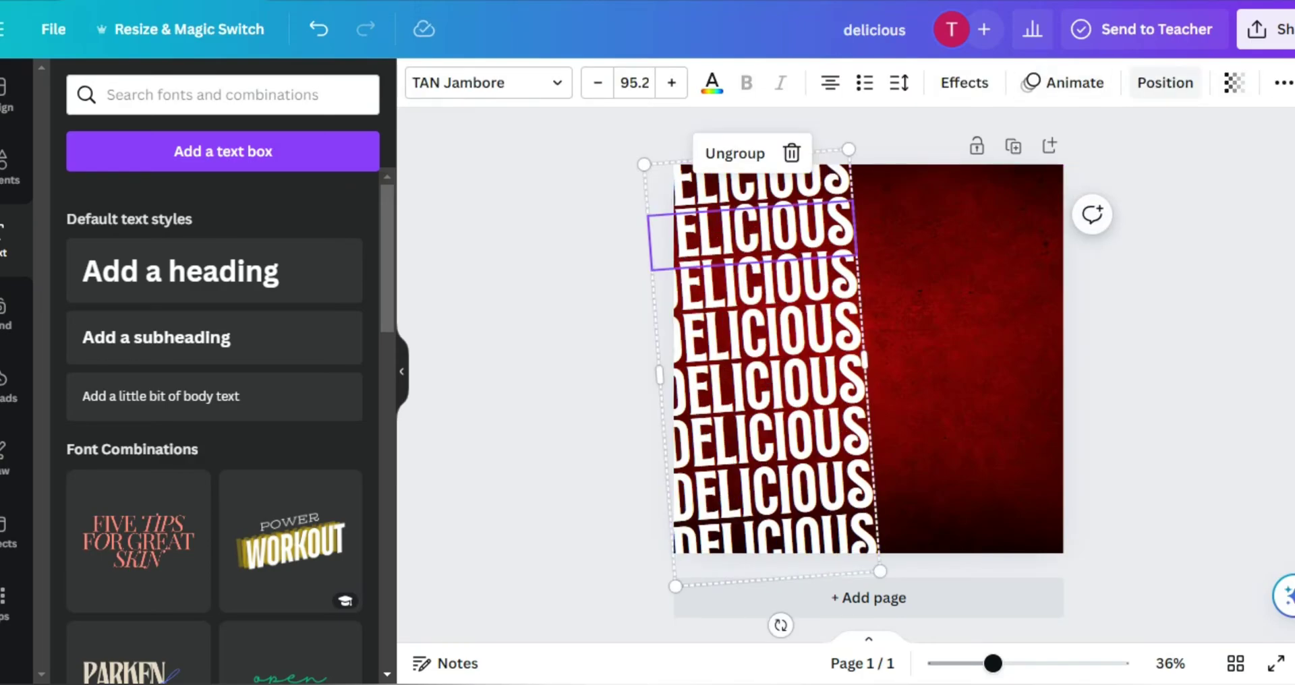
Lower the transparency of the upper DELICIOUS lines to 18, 10, 11, 7 and 4
click(1234, 82)
drag(1177, 165, 1065, 165)
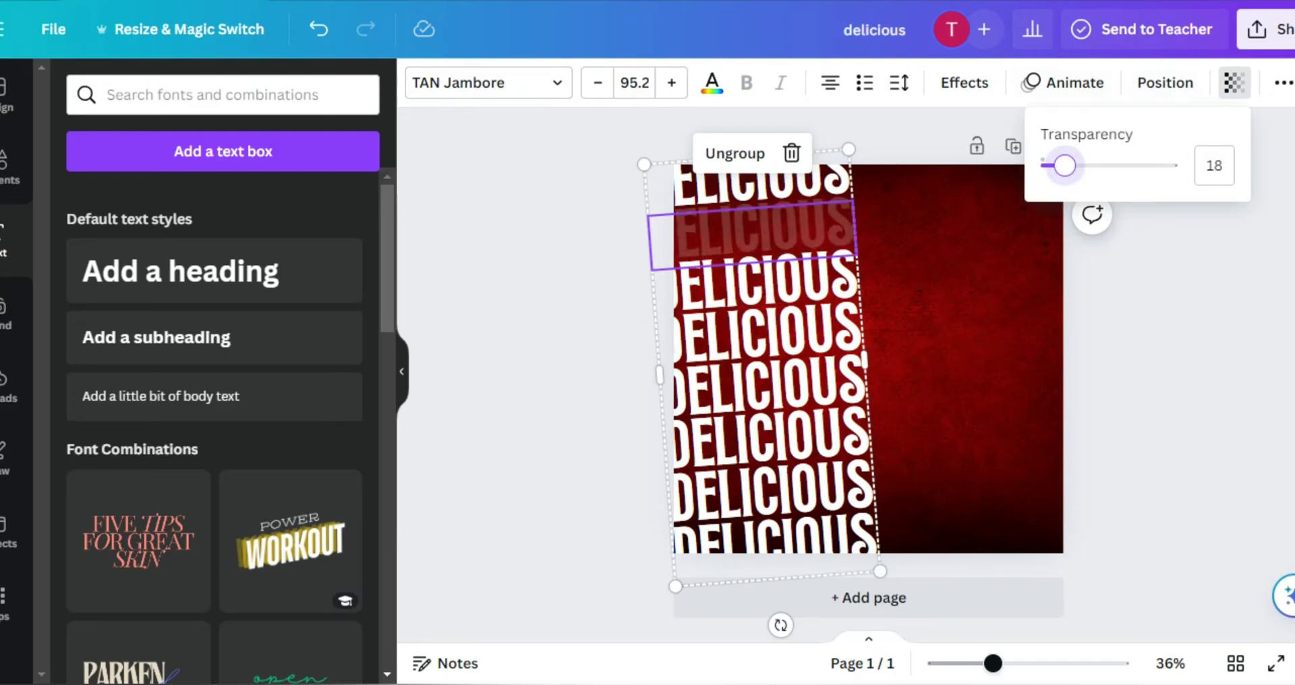
click(748, 186)
click(1234, 82)
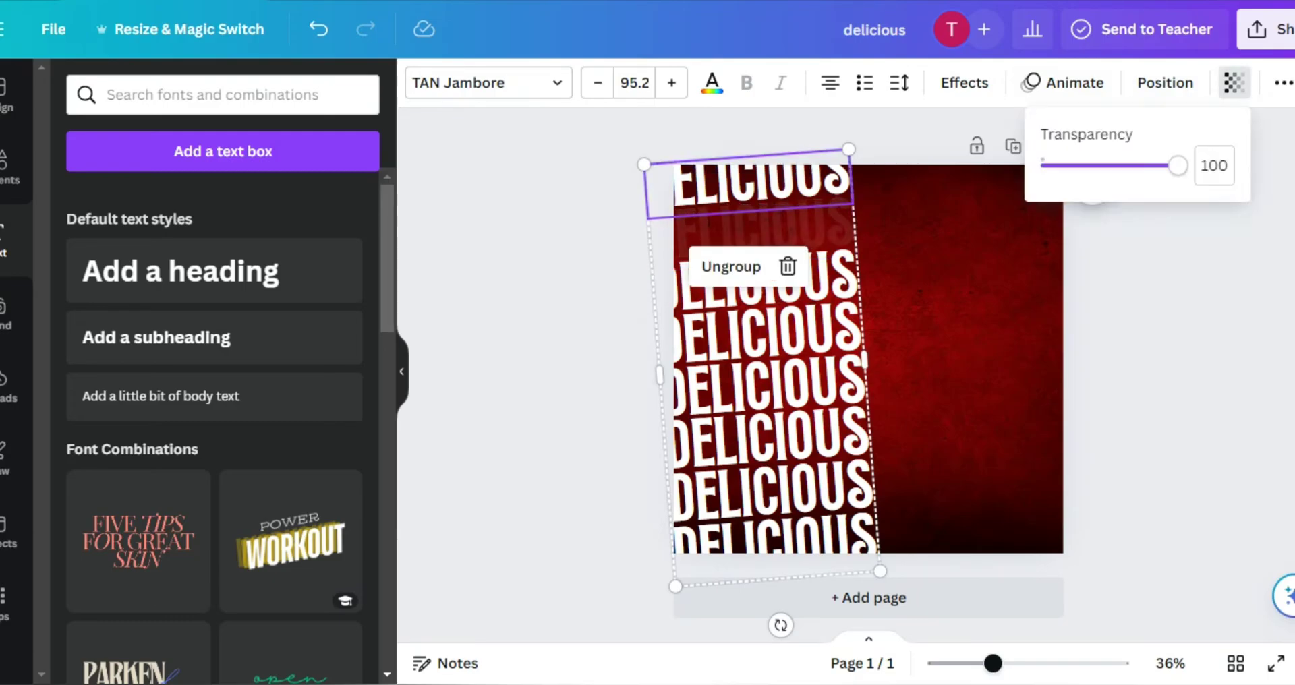
drag(1178, 165, 1054, 165)
click(755, 289)
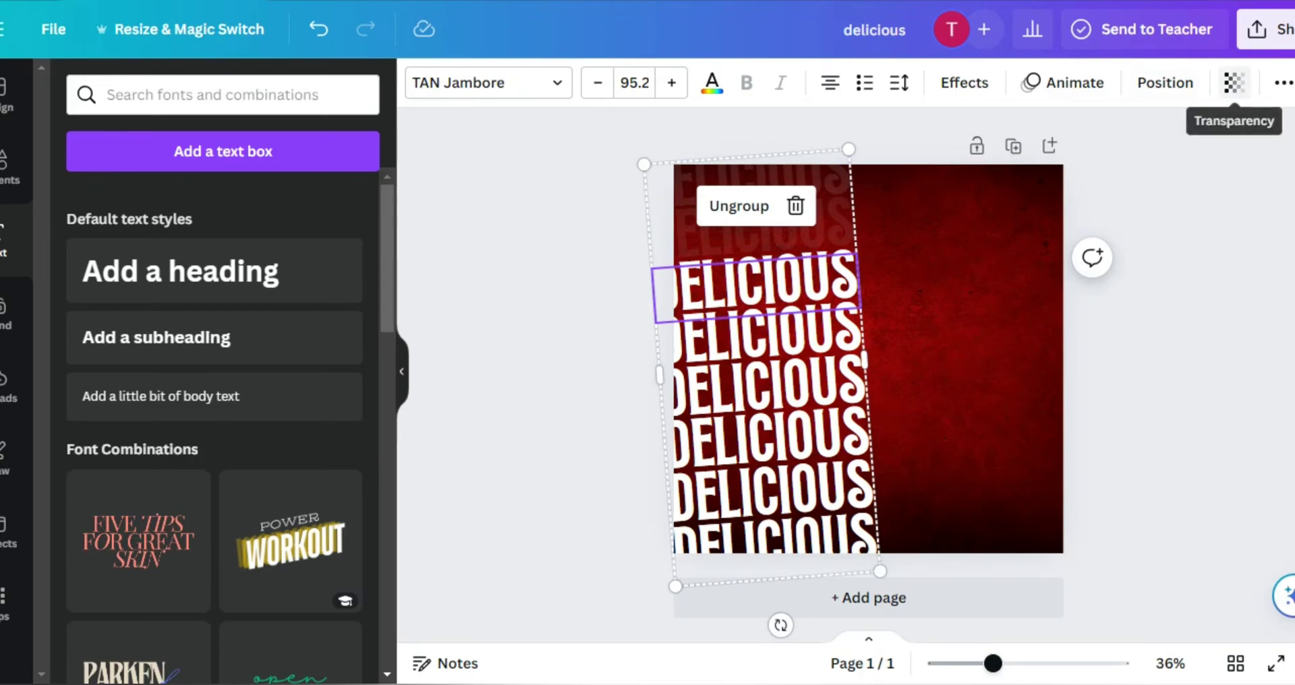
click(1234, 82)
drag(1177, 163, 1056, 163)
click(762, 341)
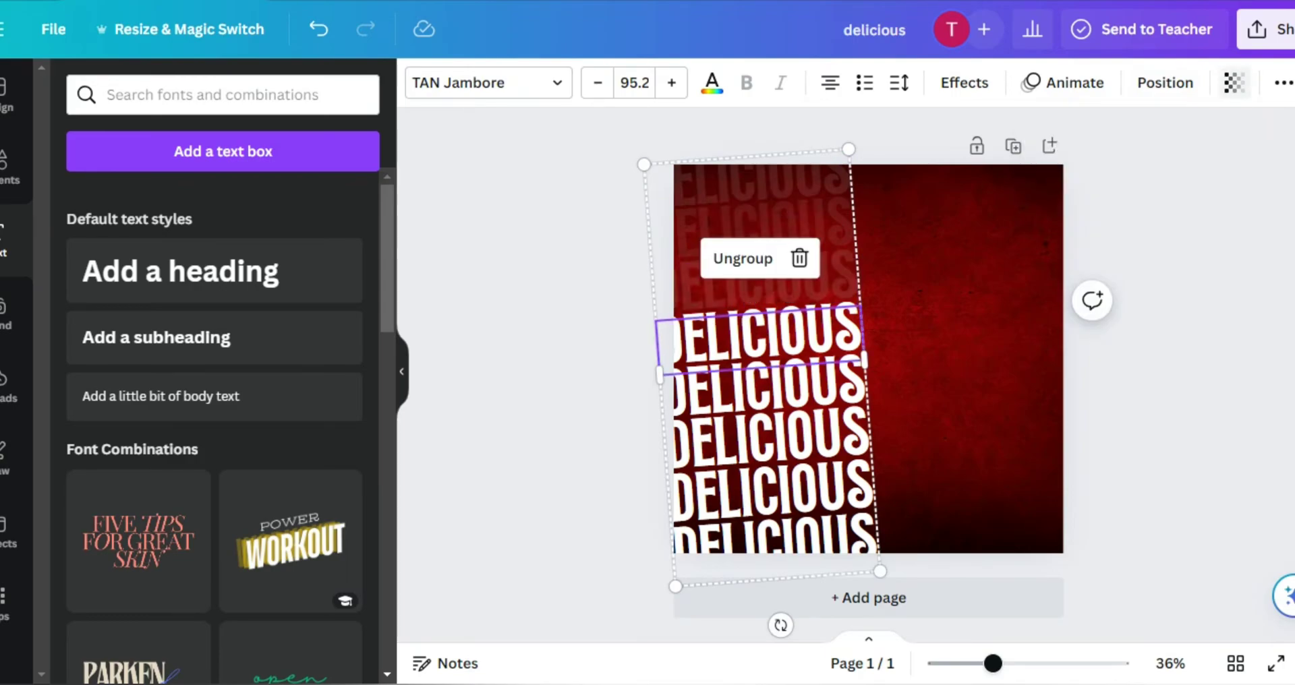
click(1234, 82)
drag(1178, 165, 1051, 165)
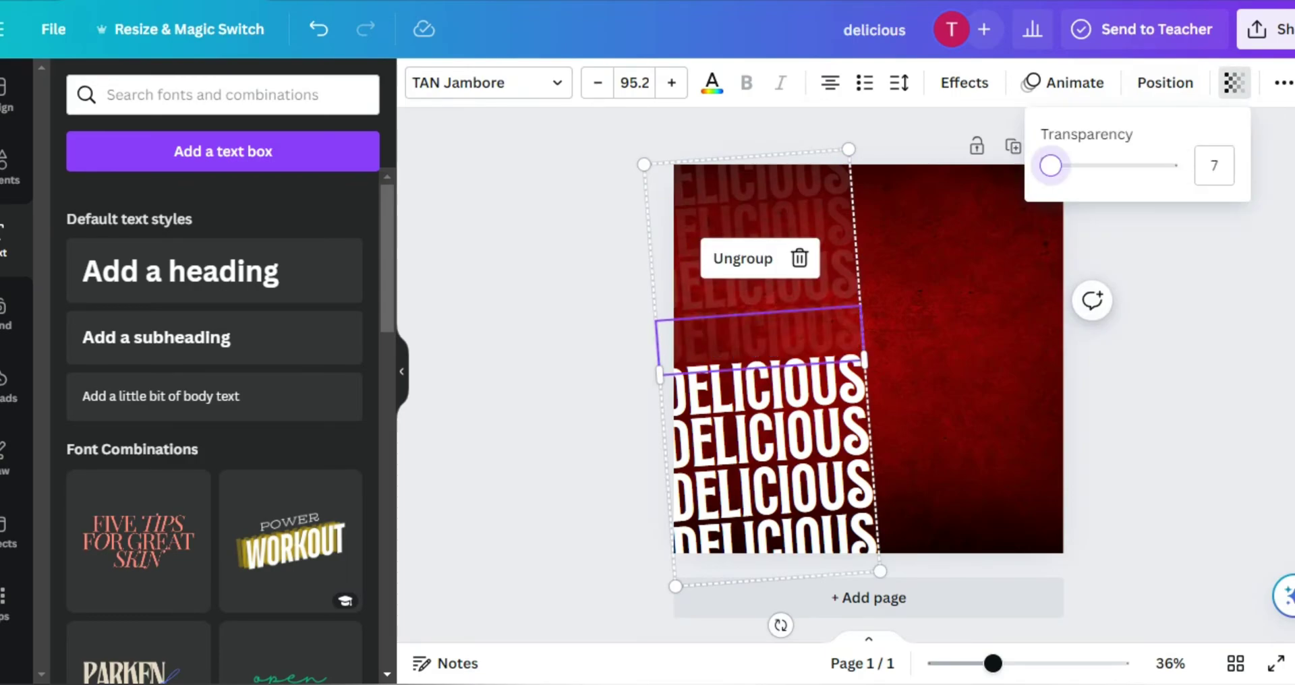
click(766, 391)
click(1234, 82)
drag(1177, 166, 1046, 165)
Fade the remaining lower DELICIOUS lines to near-zero transparency as well
click(766, 439)
click(1234, 83)
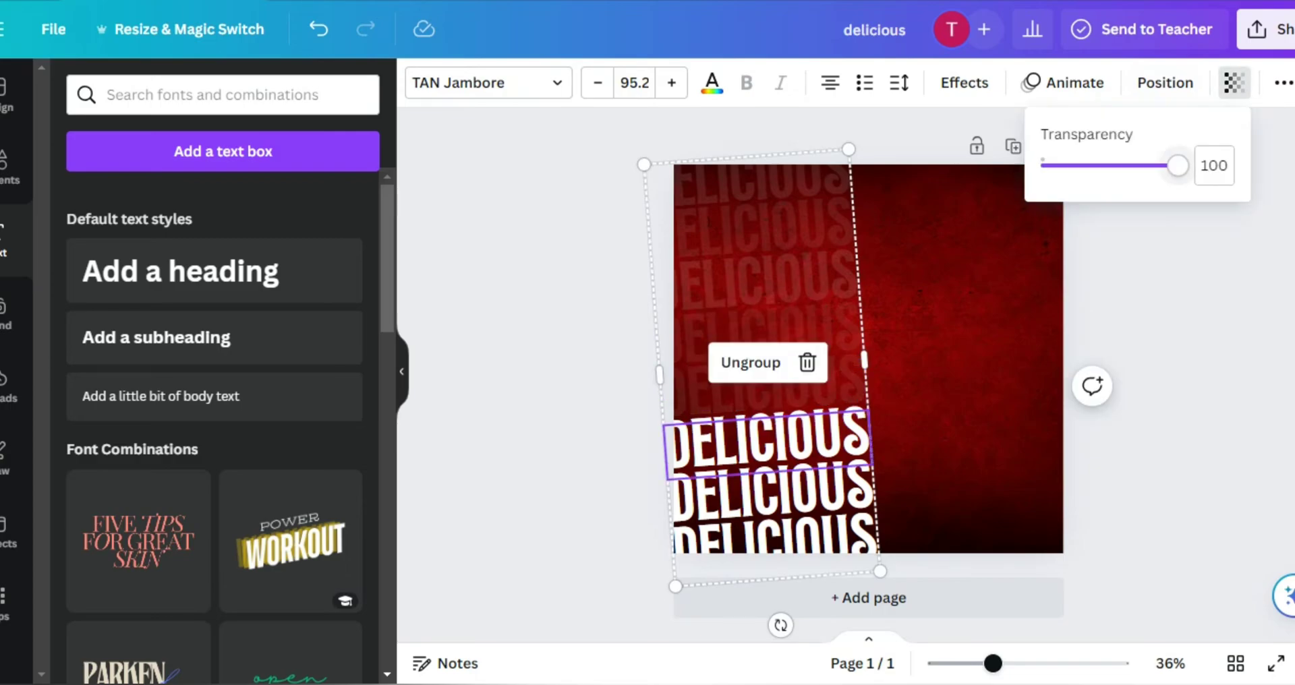
drag(1177, 165, 1046, 166)
click(766, 496)
click(1234, 83)
drag(1177, 165, 1046, 165)
click(765, 539)
click(1234, 83)
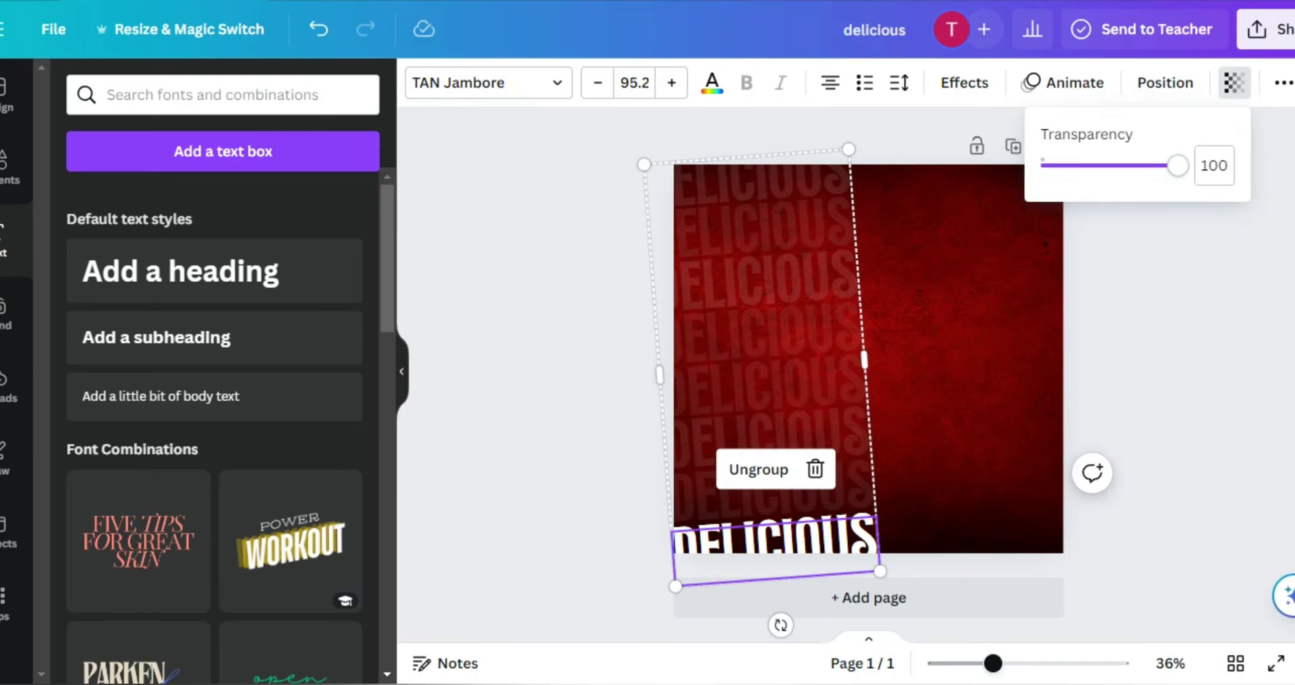
drag(1177, 165, 1045, 166)
click(1234, 82)
Duplicate the faded DELICIOUS column and place the copy on the page's right half
click(768, 136)
drag(769, 304, 978, 290)
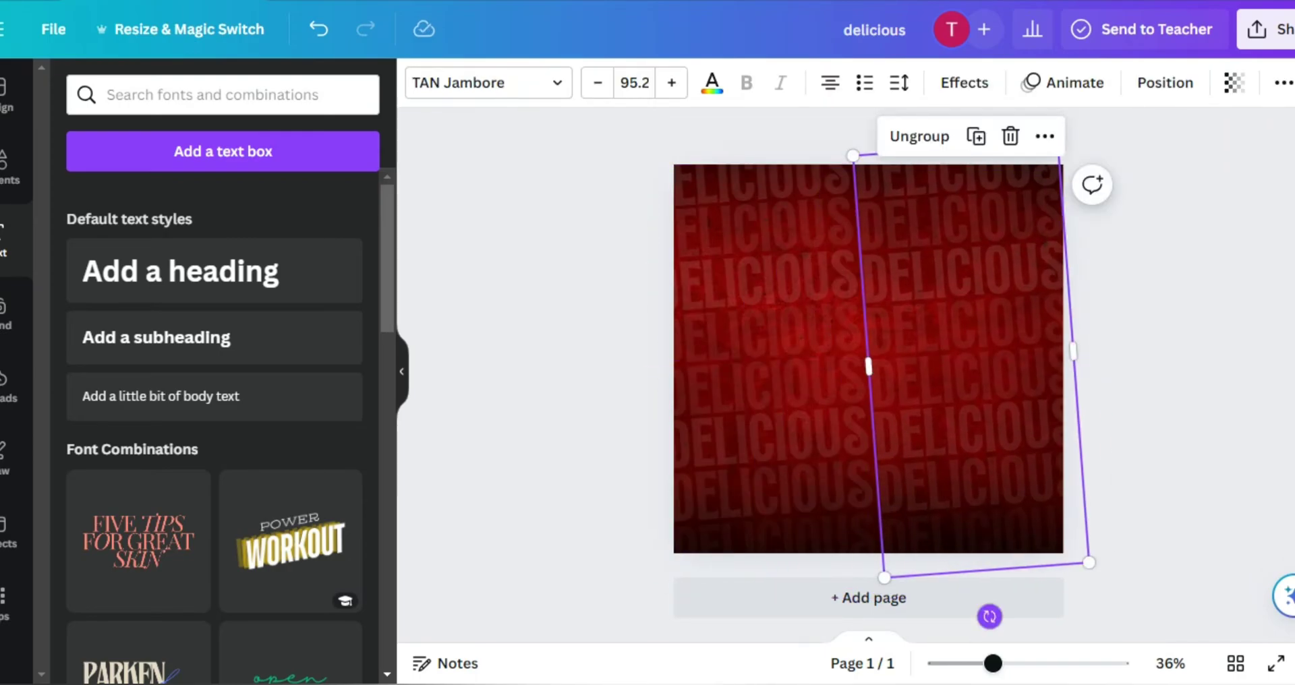
drag(989, 616, 993, 664)
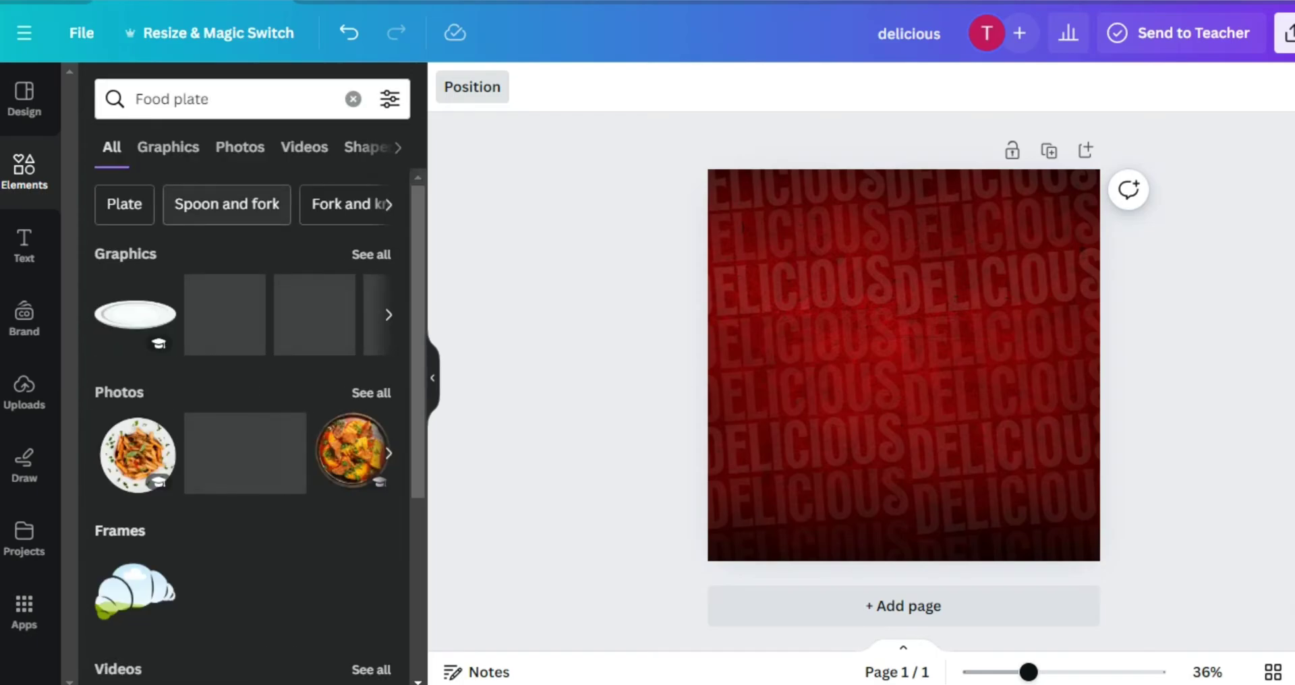
Add a stew bowl photo from the food plate photo results to the page
click(239, 147)
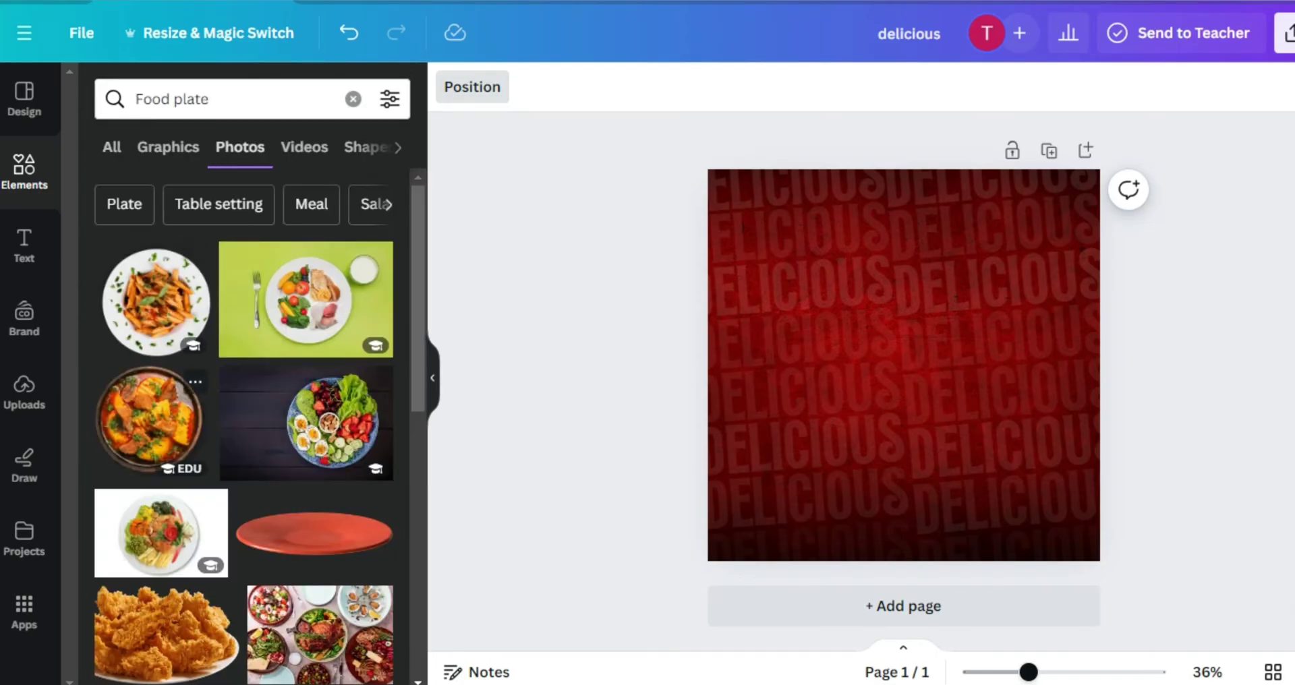
click(148, 418)
click(1006, 346)
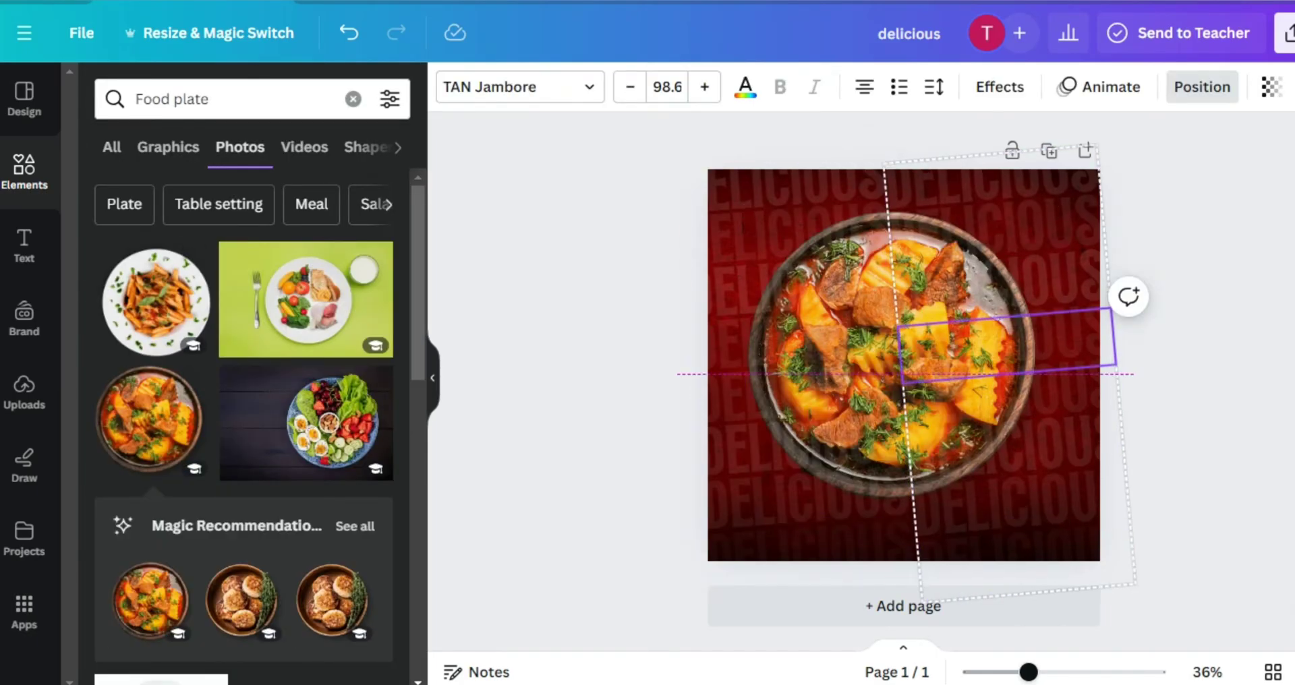
Send both DELICIOUS groups to the back behind the stew photo
key(ctrl+z)
key(ctrl+z)
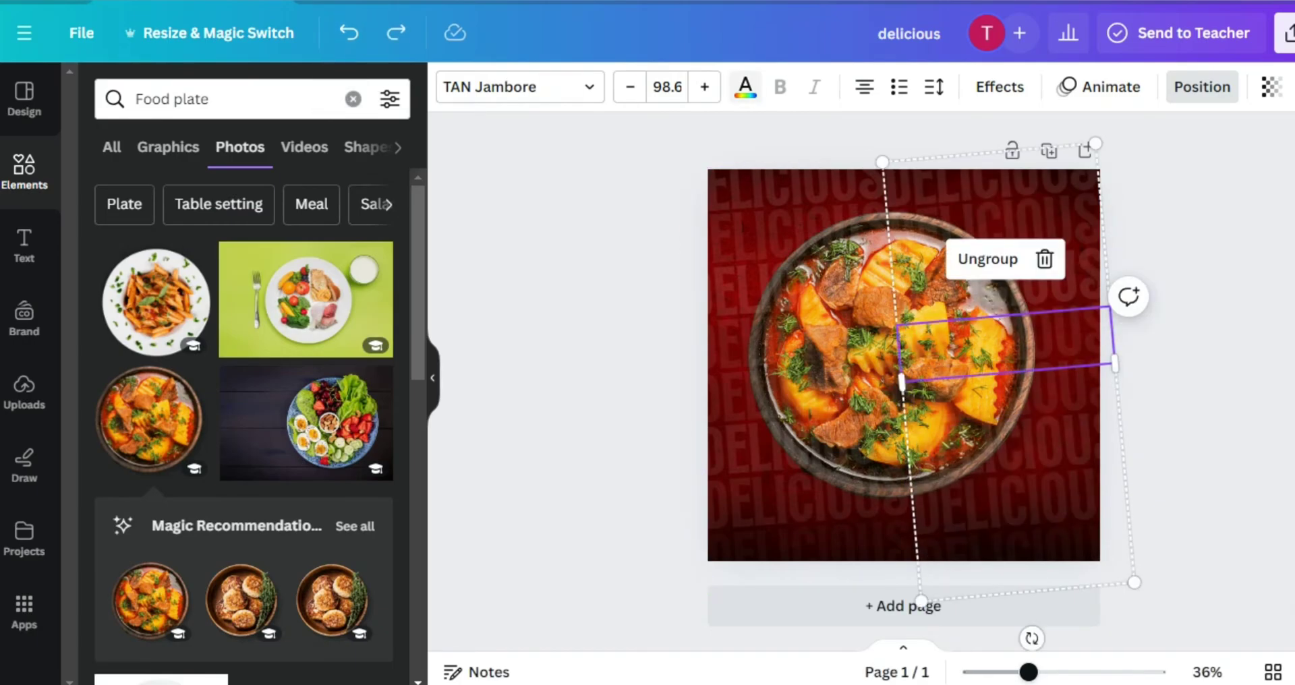
click(1202, 87)
click(312, 180)
click(776, 439)
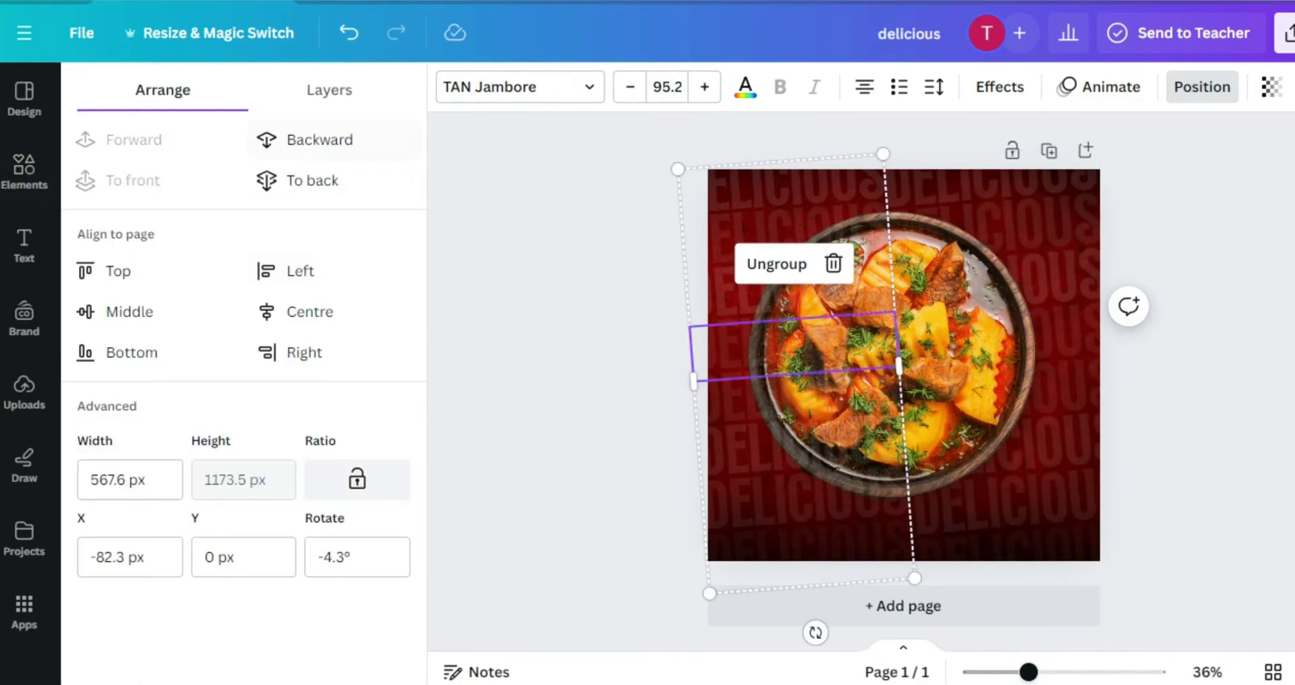
click(312, 180)
Shrink the stew photo to about 747 px wide and centre it on the page
click(904, 364)
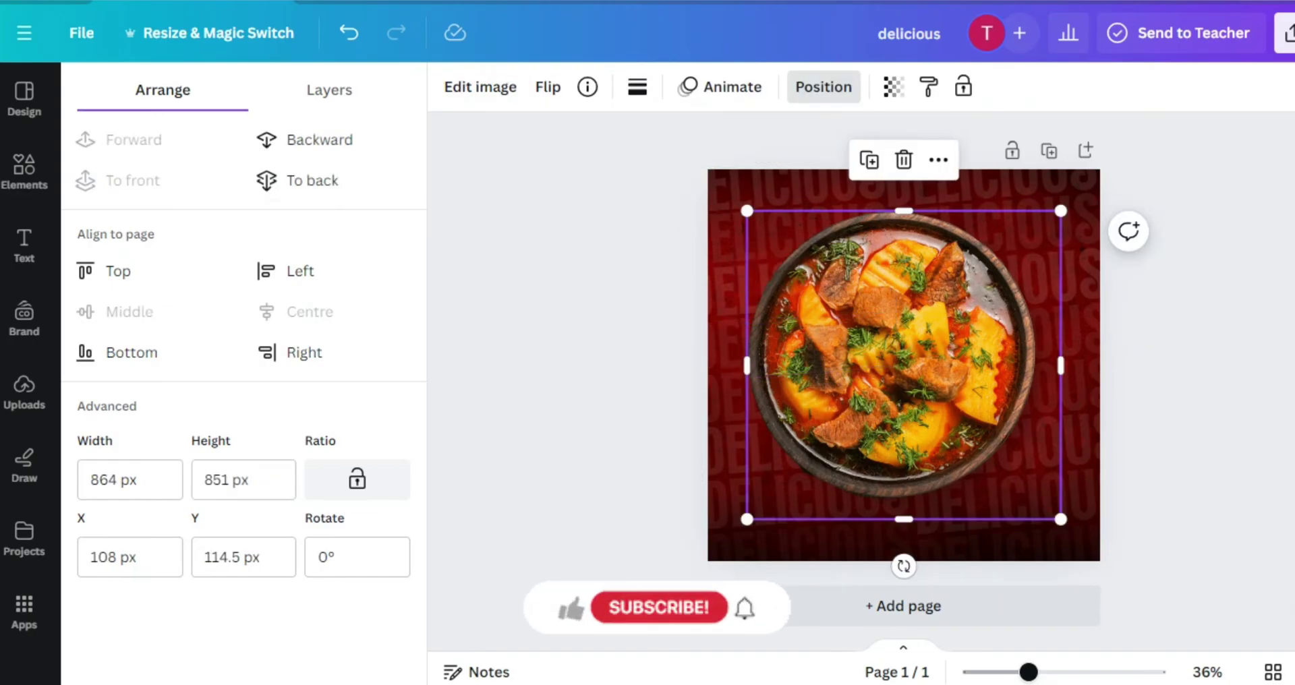
drag(904, 365, 925, 373)
drag(1080, 219, 1038, 262)
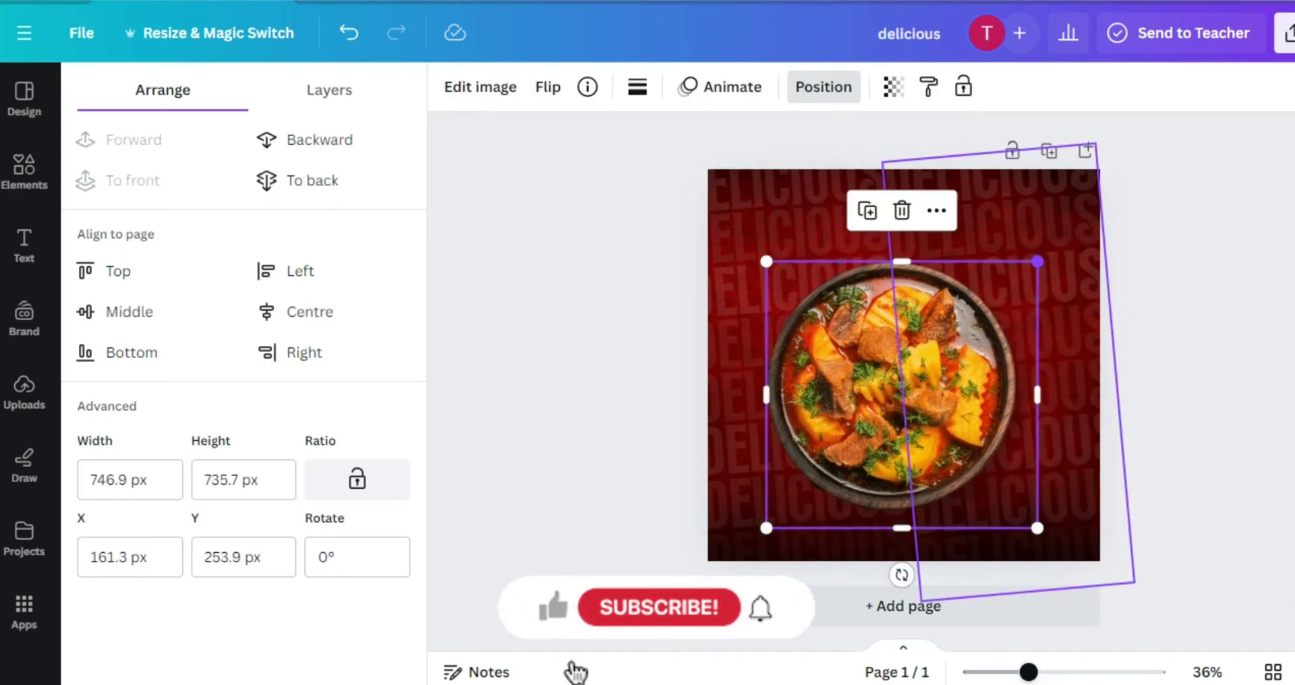
drag(902, 395, 916, 388)
Add a new heading reading 'HOT AND DELICIOUS FOOD MENU'
key(t)
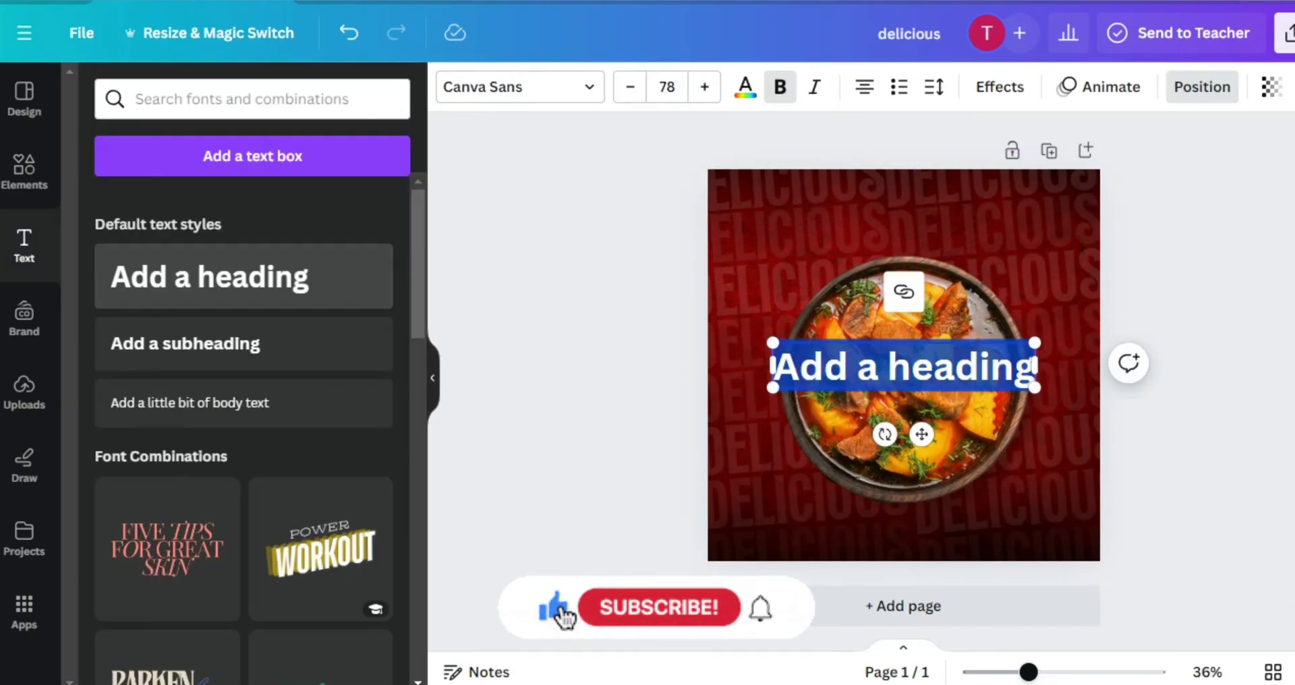
text(hot and)
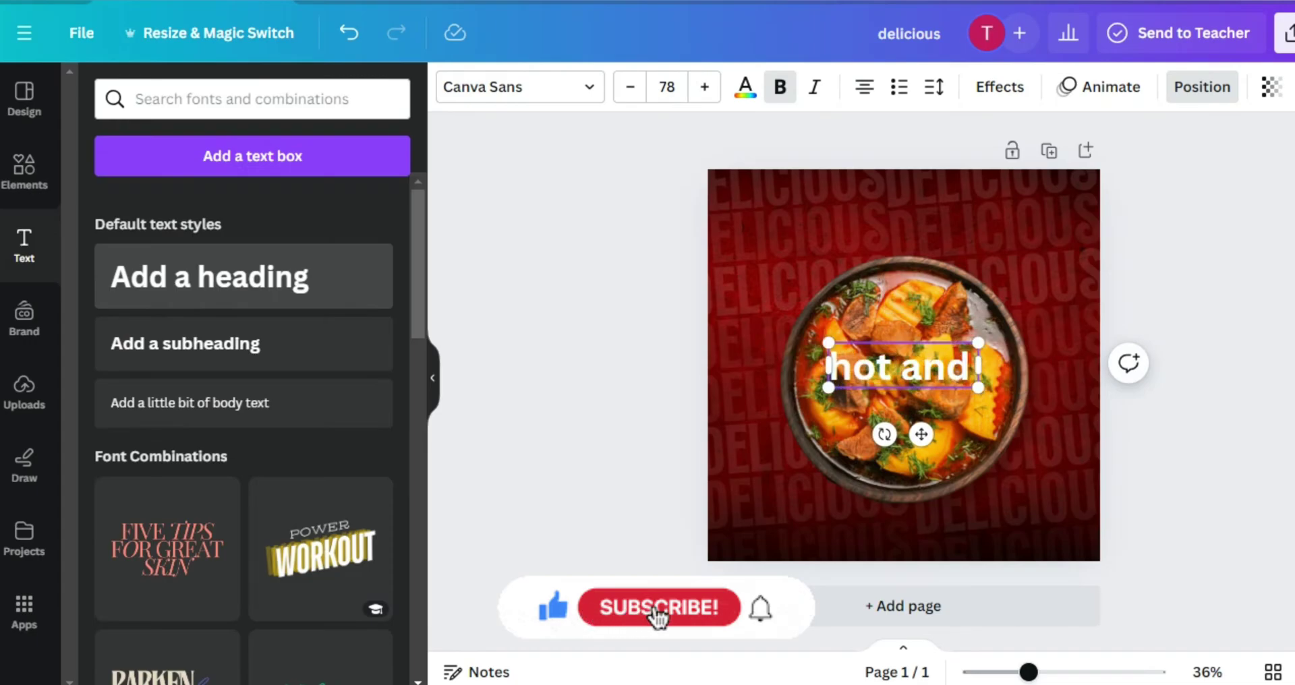
text( deli)
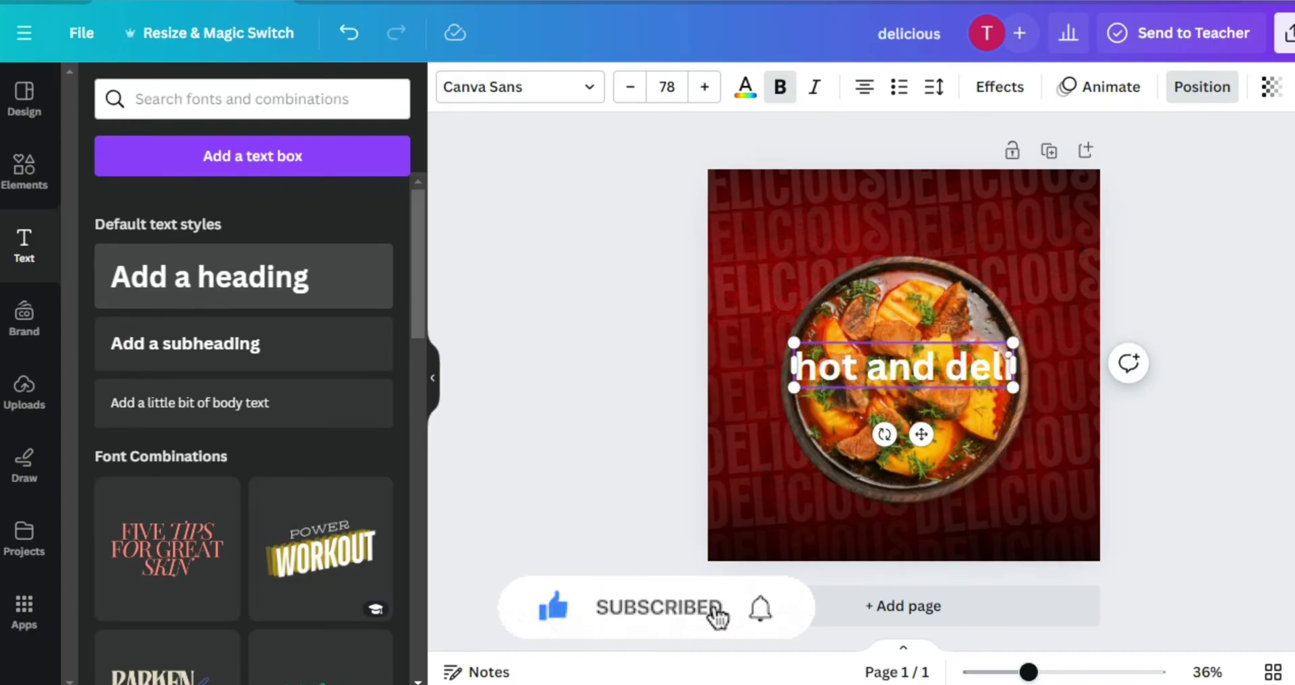
text(cious)
key(BackSpace)
key(BackSpace)
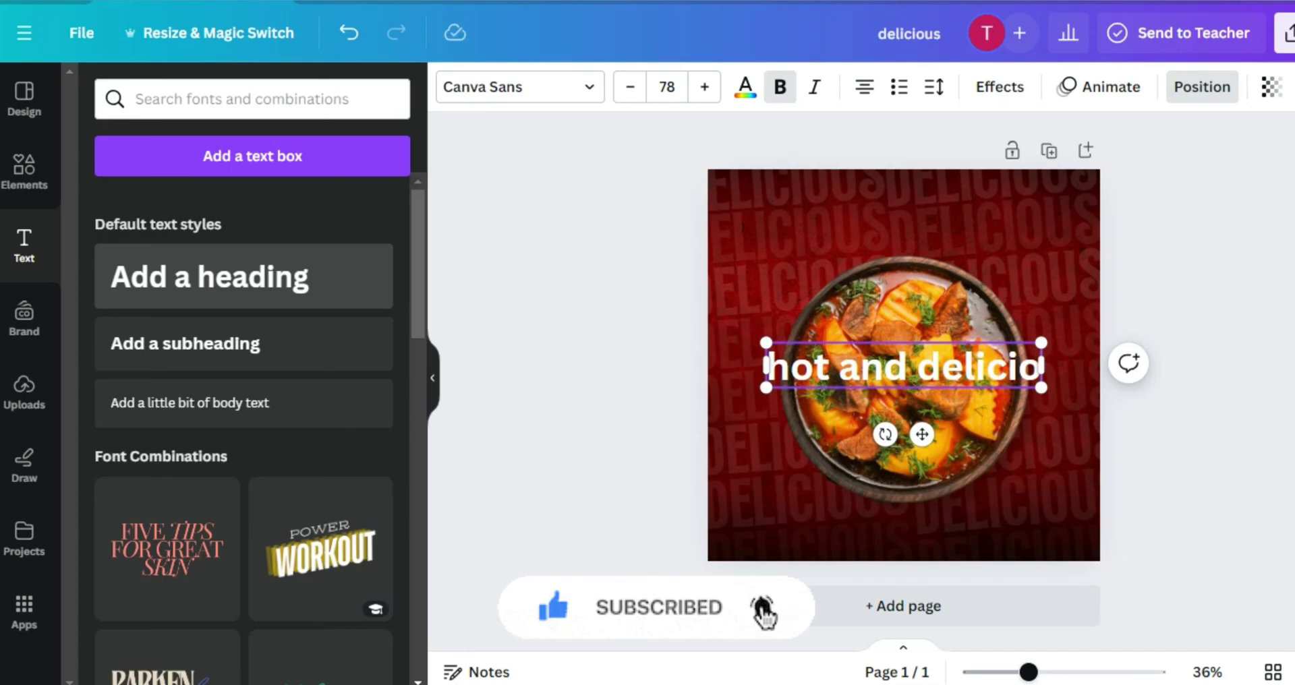
text(us food mee)
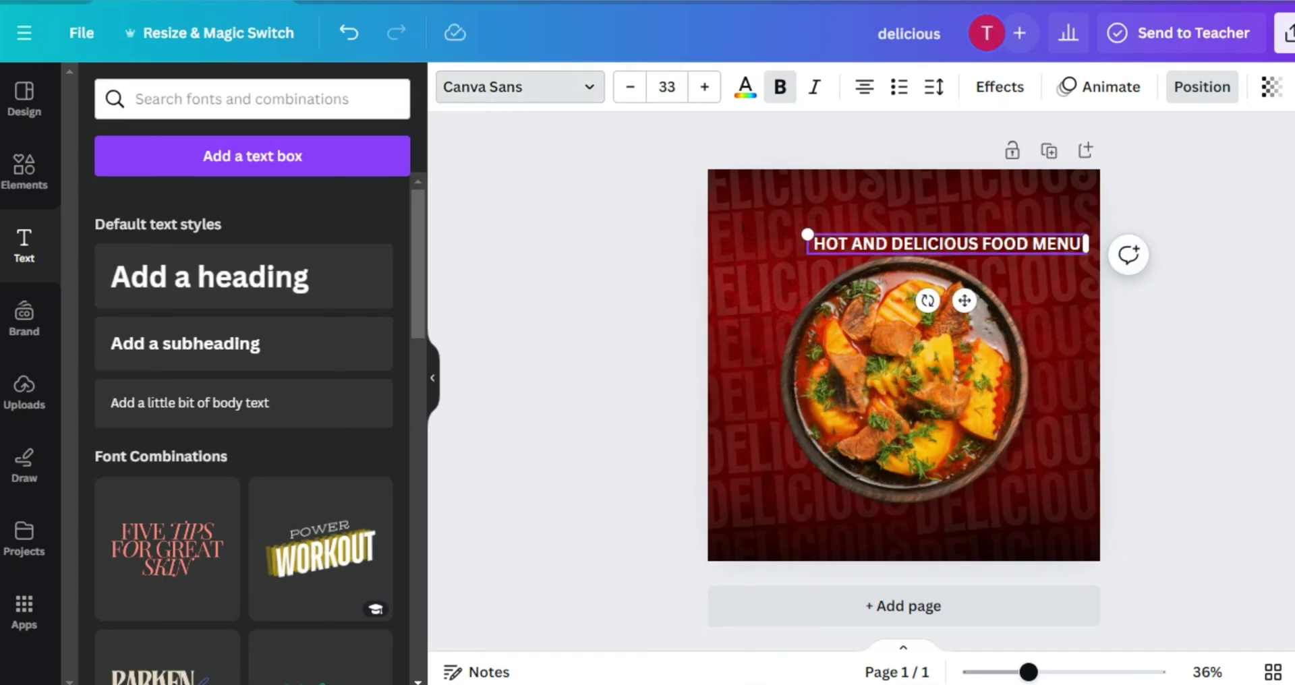
click(520, 86)
Set the heading font to TAN Jambore and colour it orange #EE9F27 from the photo palette
click(158, 325)
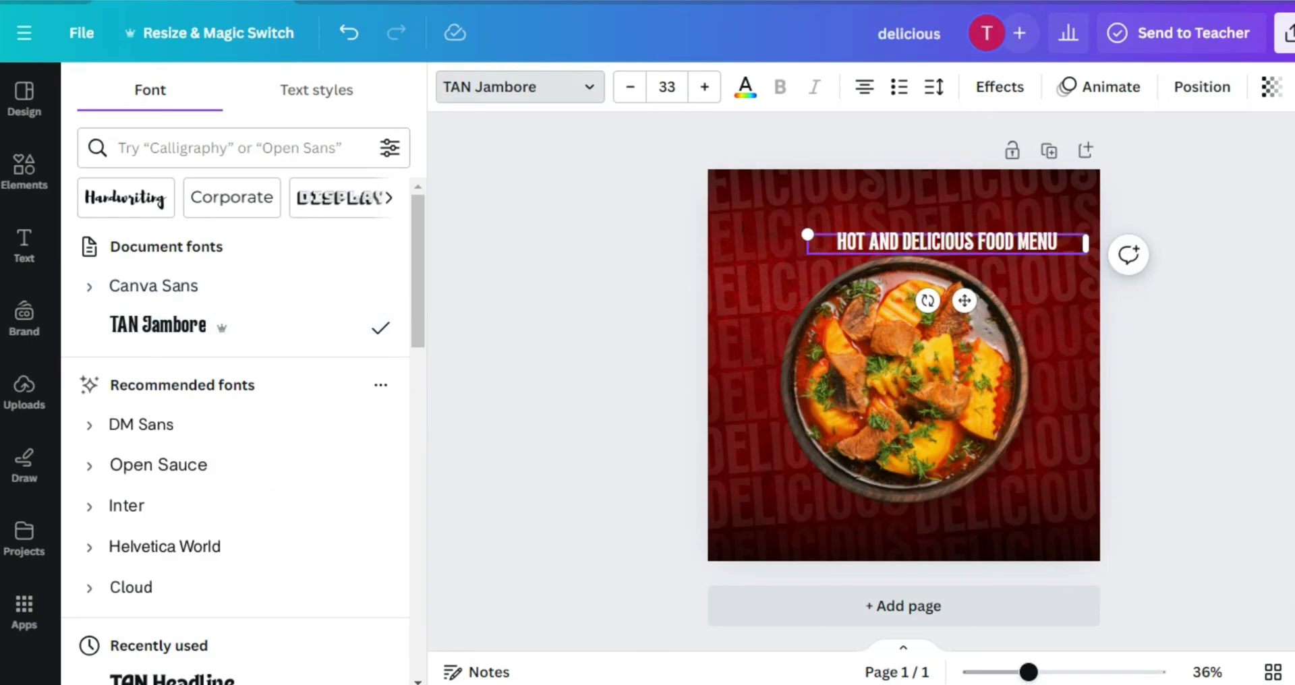
click(746, 86)
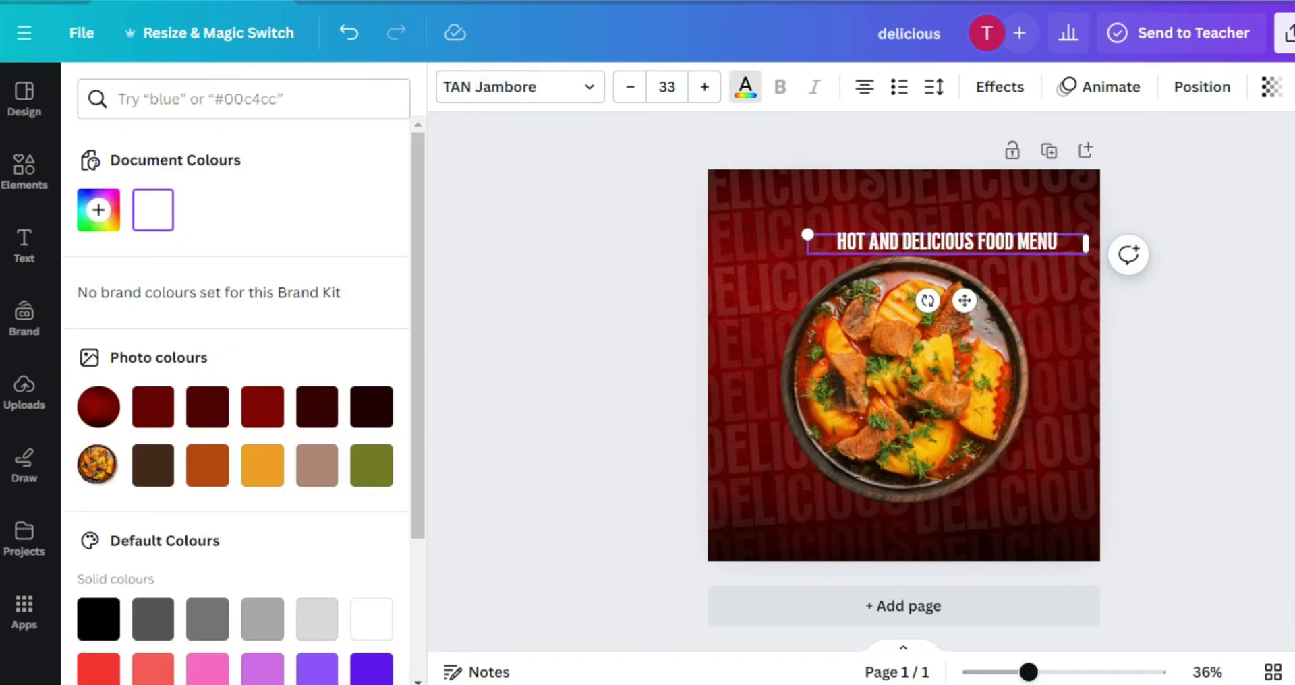
click(263, 465)
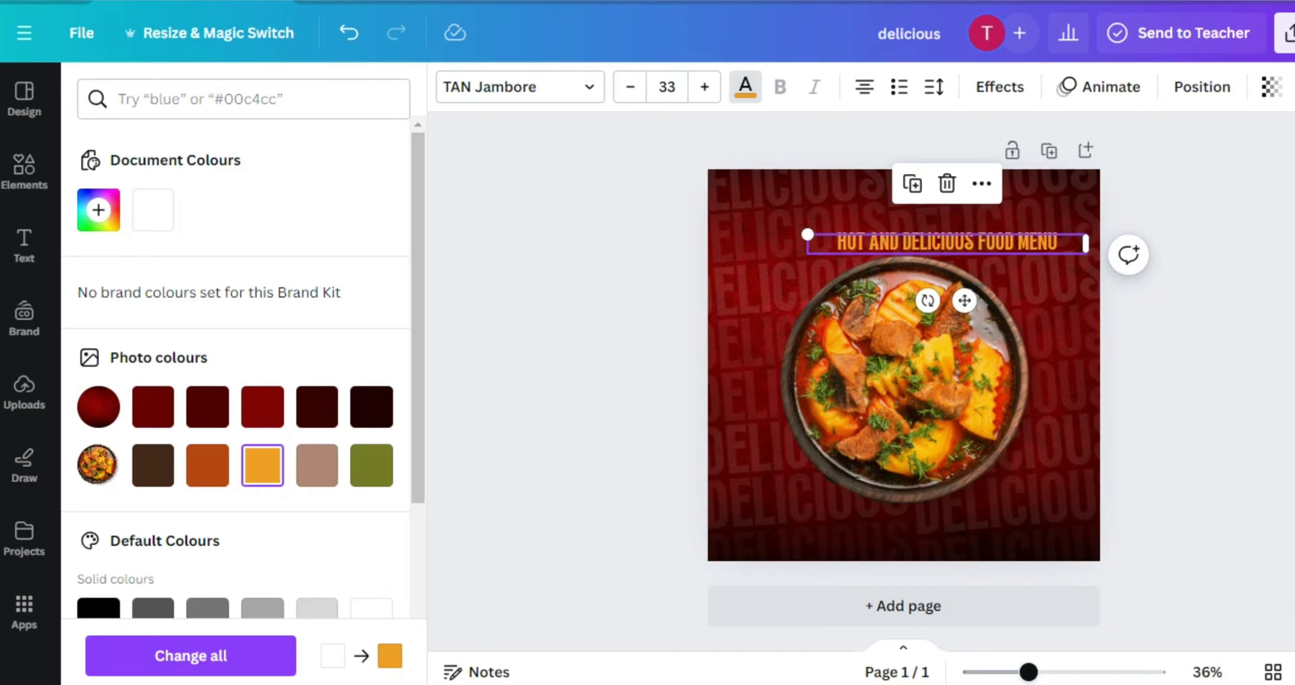
click(98, 210)
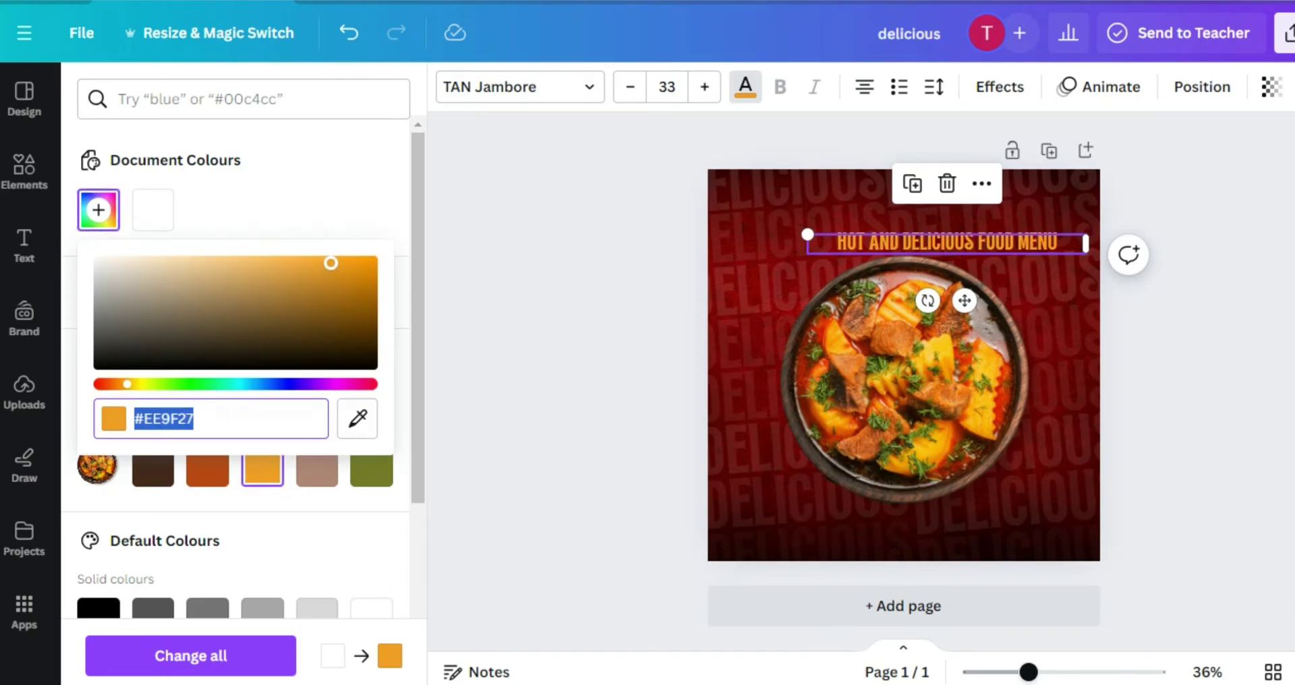
key(Escape)
click(737, 86)
Apply a Curve effect to the heading, rotate it about 18° and enlarge it to about size 48
scroll(236, 404, down, 3)
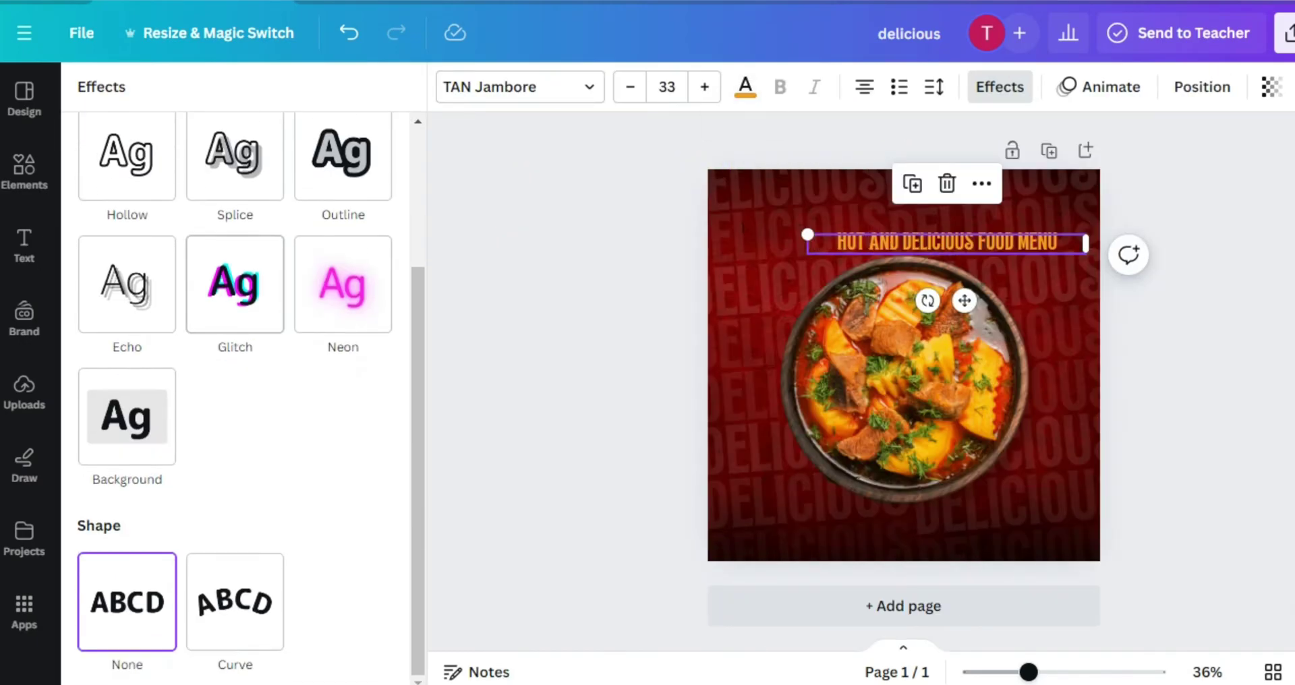
click(235, 602)
drag(948, 348, 911, 390)
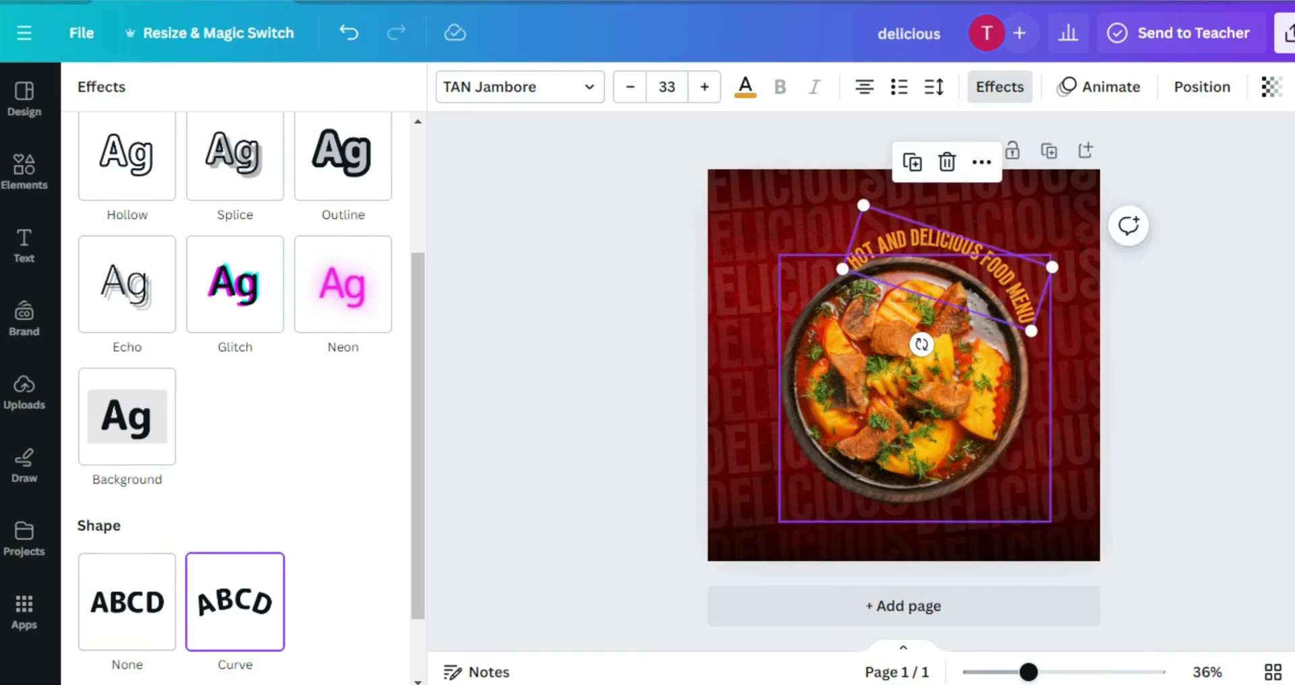
click(1202, 87)
click(1202, 86)
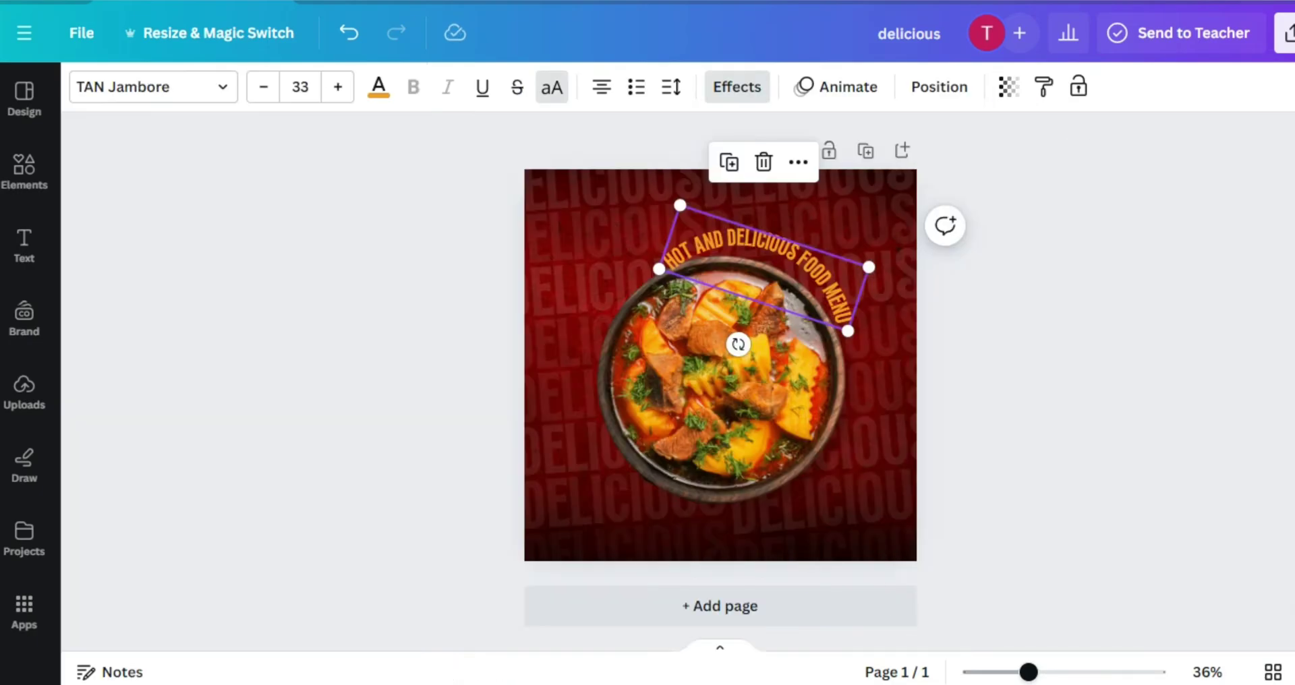
drag(662, 269, 555, 272)
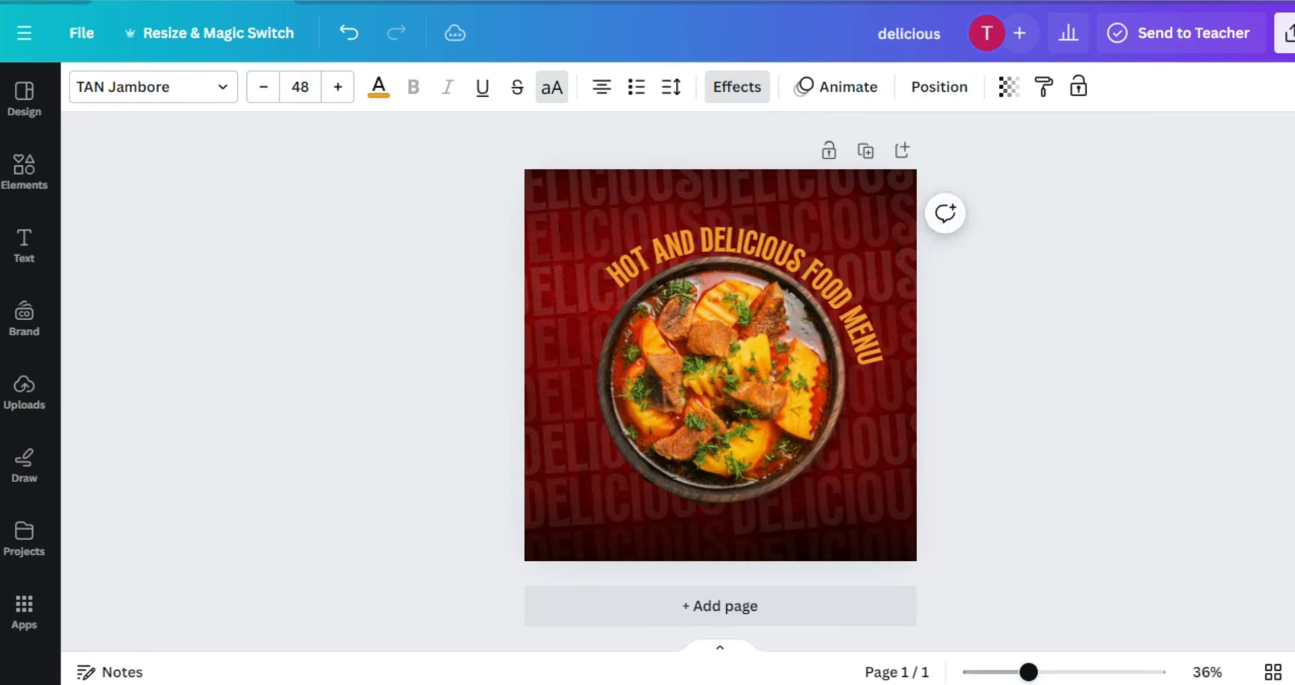
key(Return)
key(Escape)
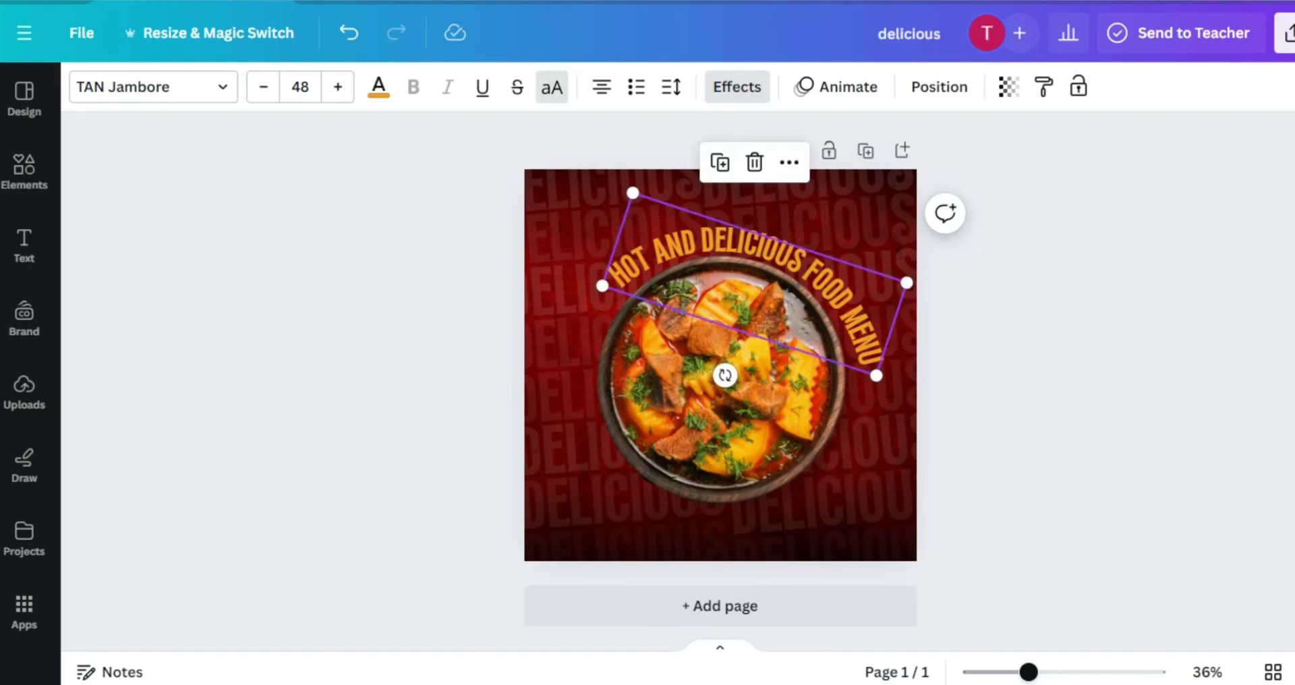
Set the heading's curve amount to 43 and duplicate the curved heading
click(737, 86)
scroll(236, 472, down, 5)
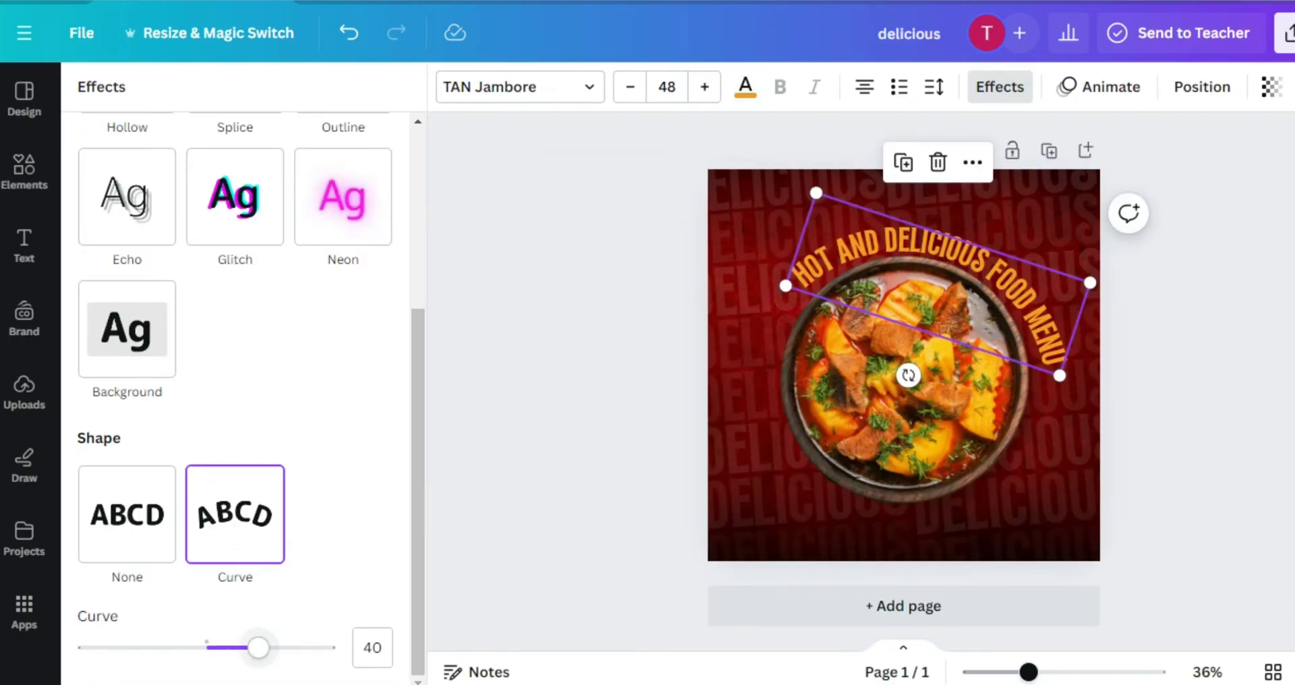
drag(261, 648, 263, 647)
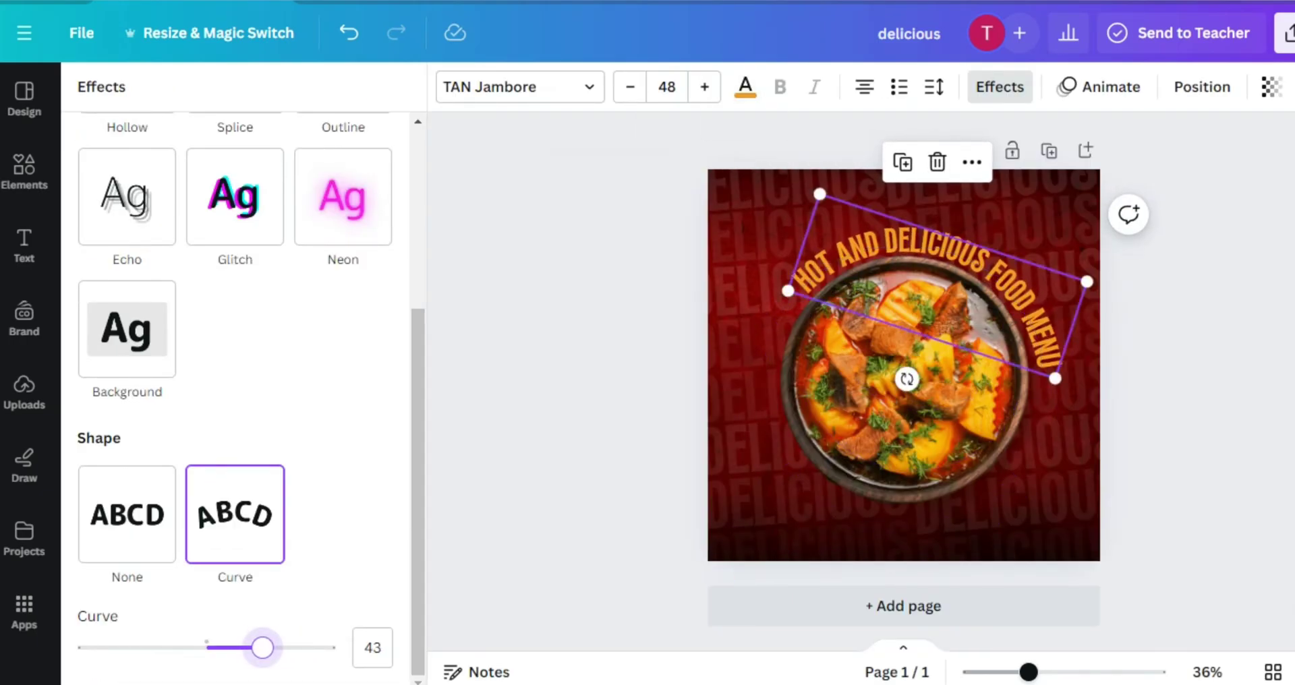
key(Escape)
click(720, 162)
Turn the copy into white curved 'NOW AVAILABLE' text rotated about 124° along the bowl's right rim
drag(754, 290, 749, 400)
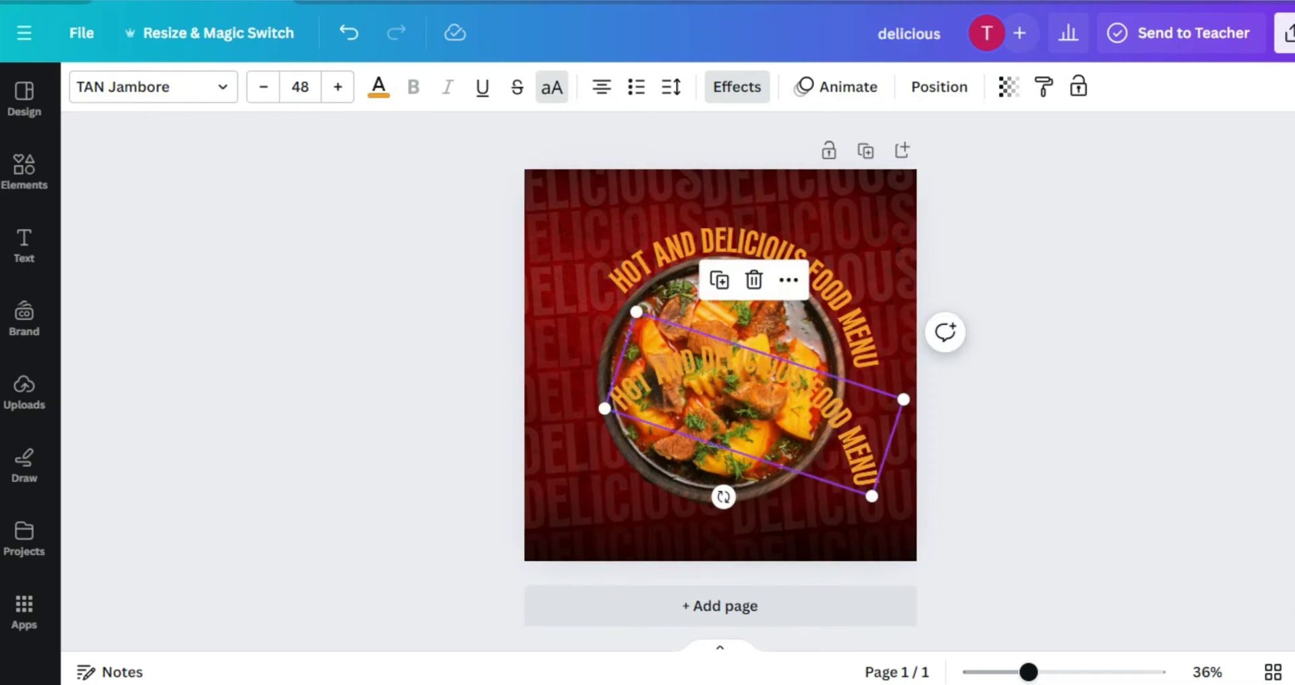
double_click(749, 400)
key(BackSpace)
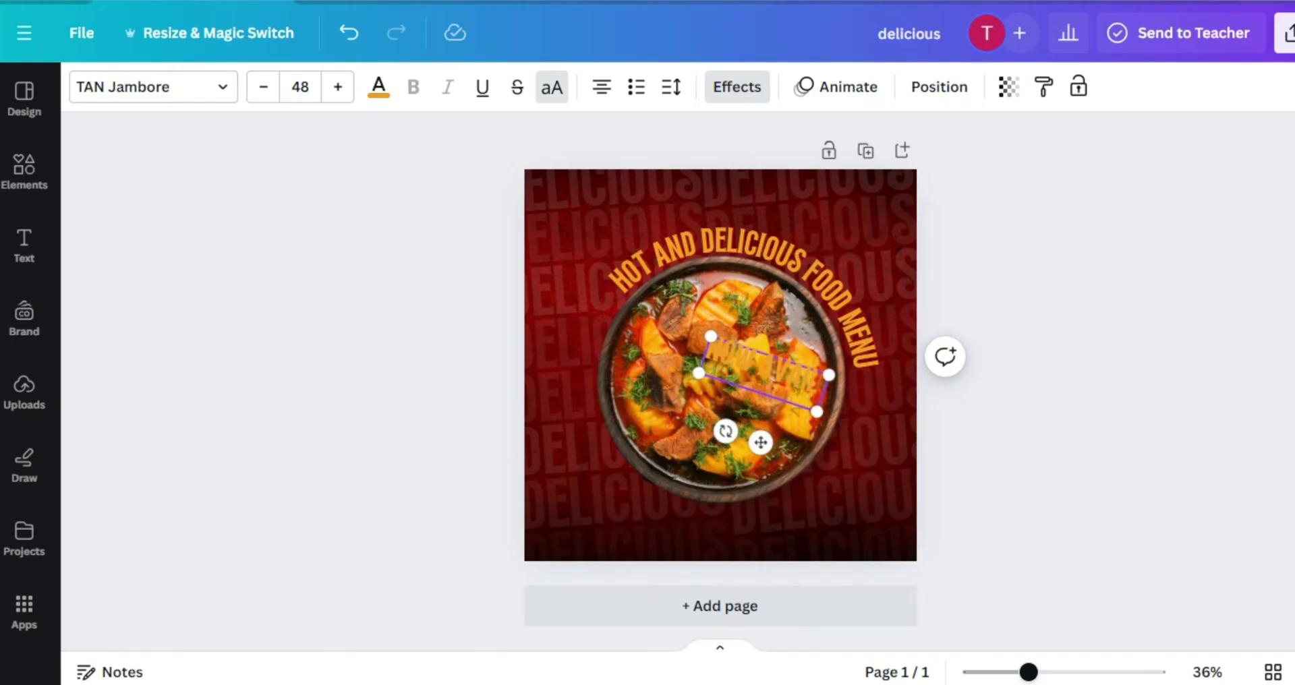
click(379, 86)
click(207, 210)
drag(908, 451, 897, 387)
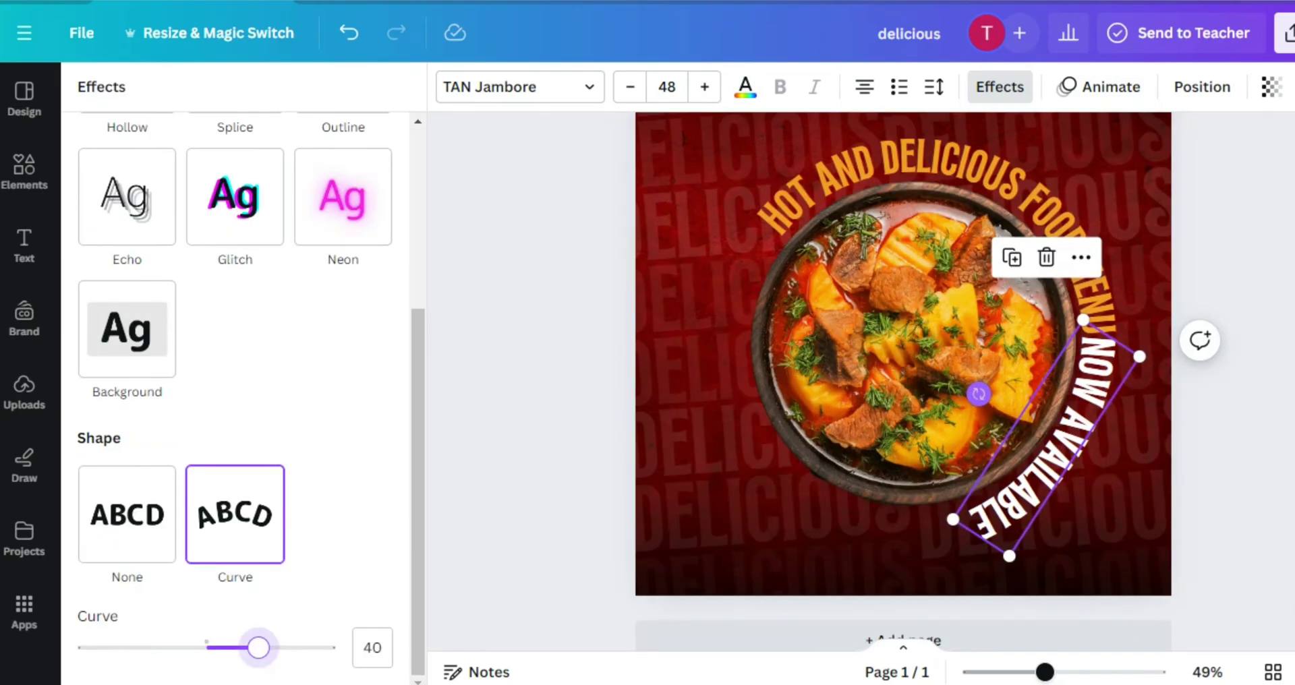
drag(978, 394, 987, 424)
key(Escape)
key(Escape)
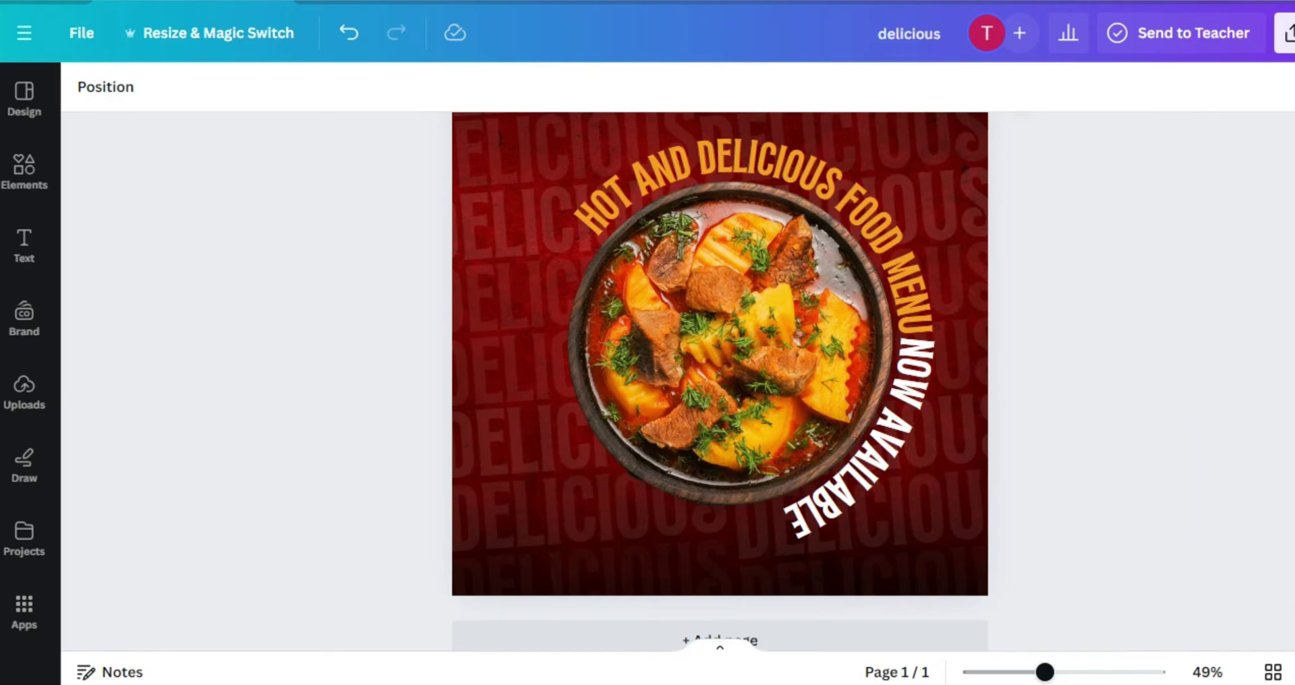
click(742, 350)
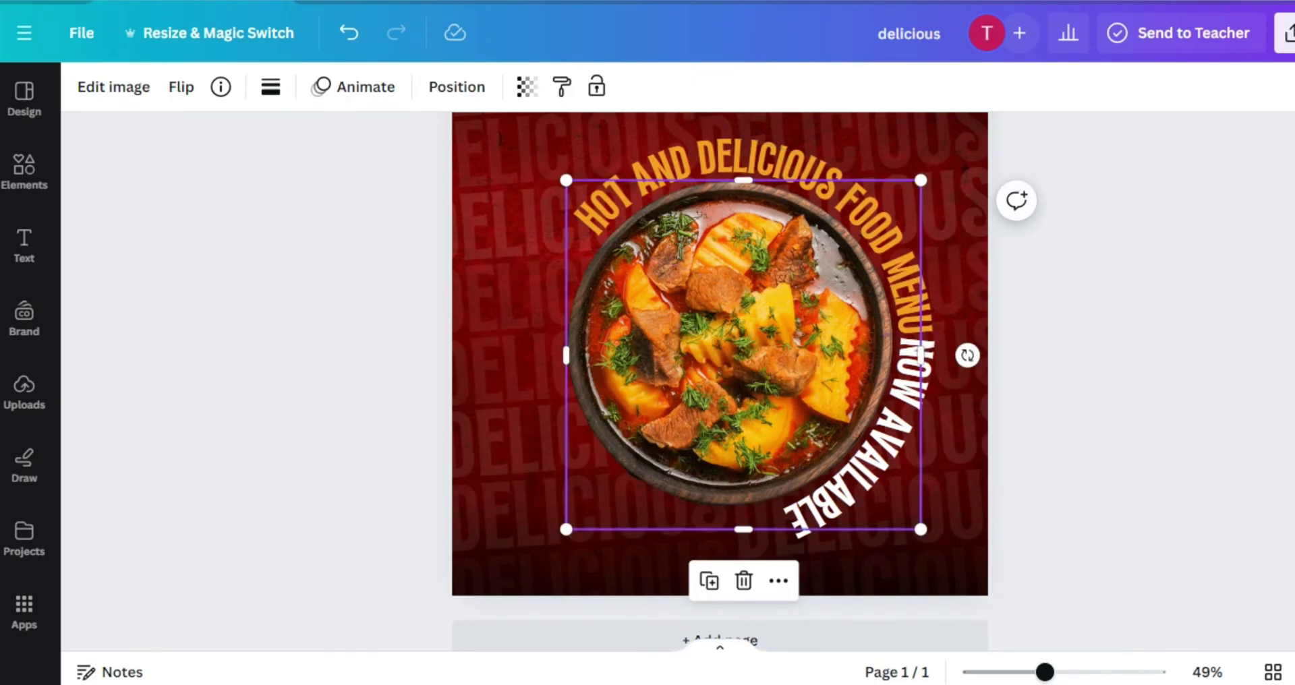
Group the stew bowl photo with the curved headline, then resize and centre the group
shift+click(877, 223)
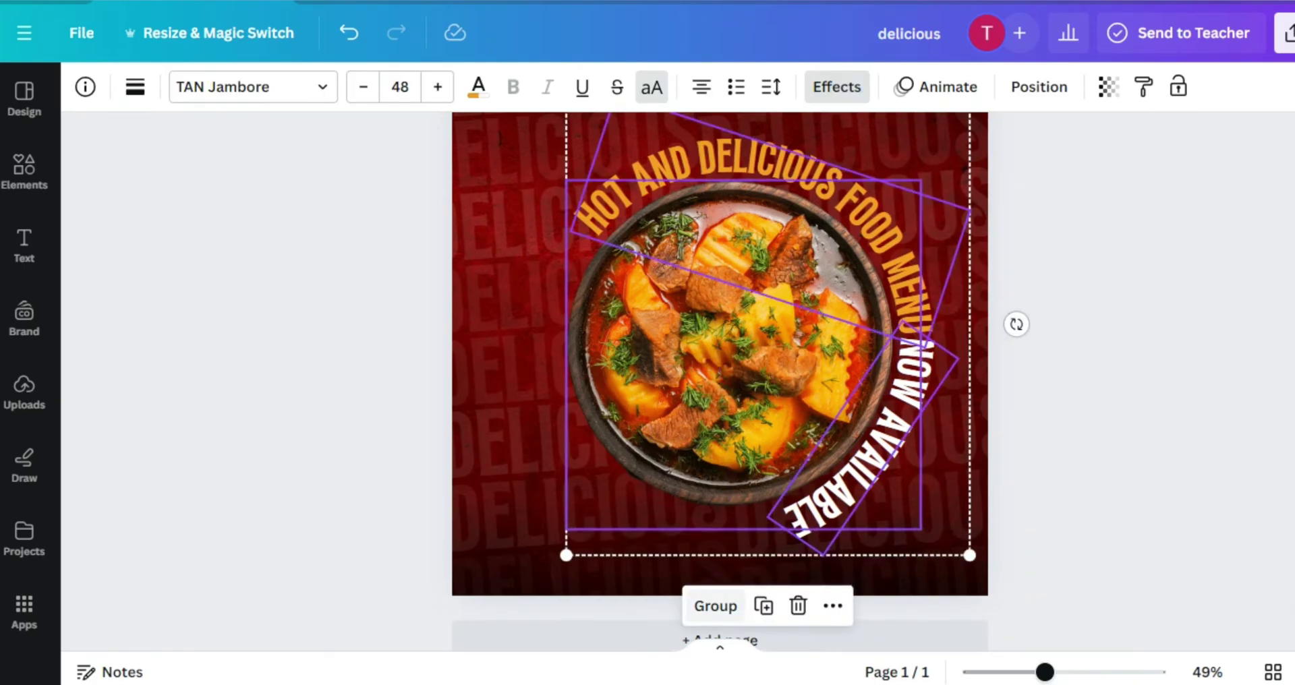
click(715, 606)
drag(567, 555, 665, 443)
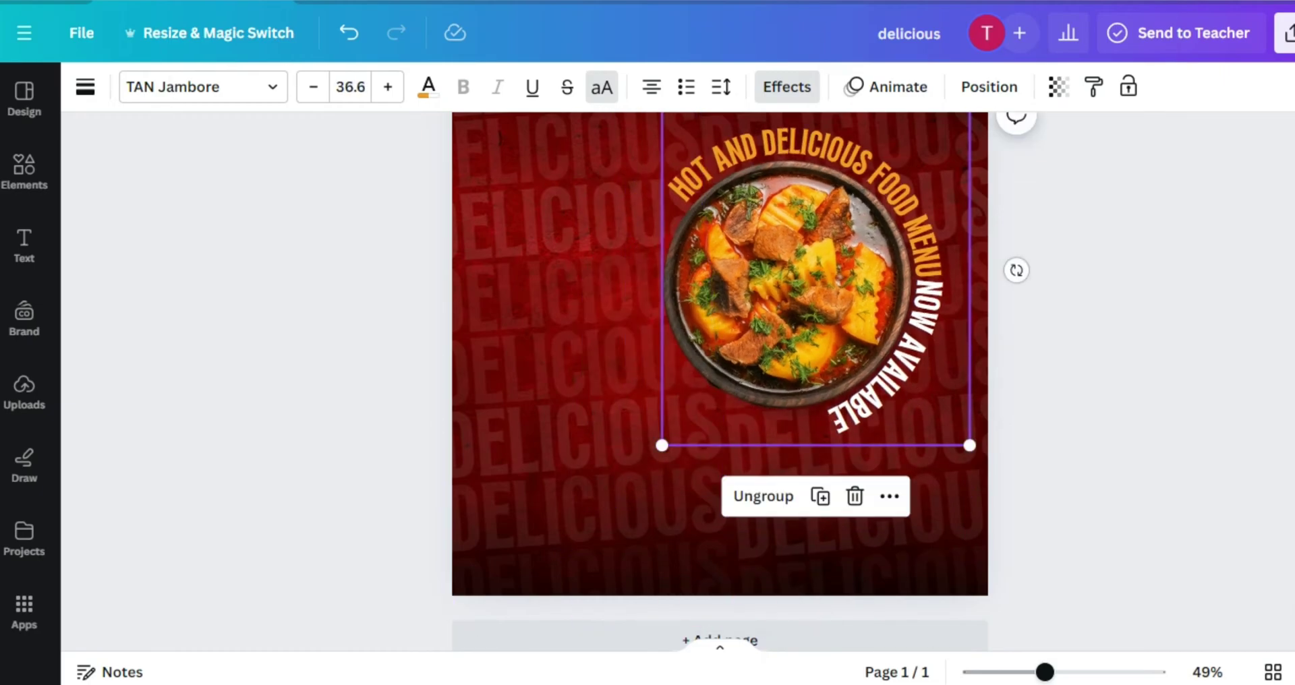
drag(817, 281, 748, 330)
drag(597, 516, 561, 556)
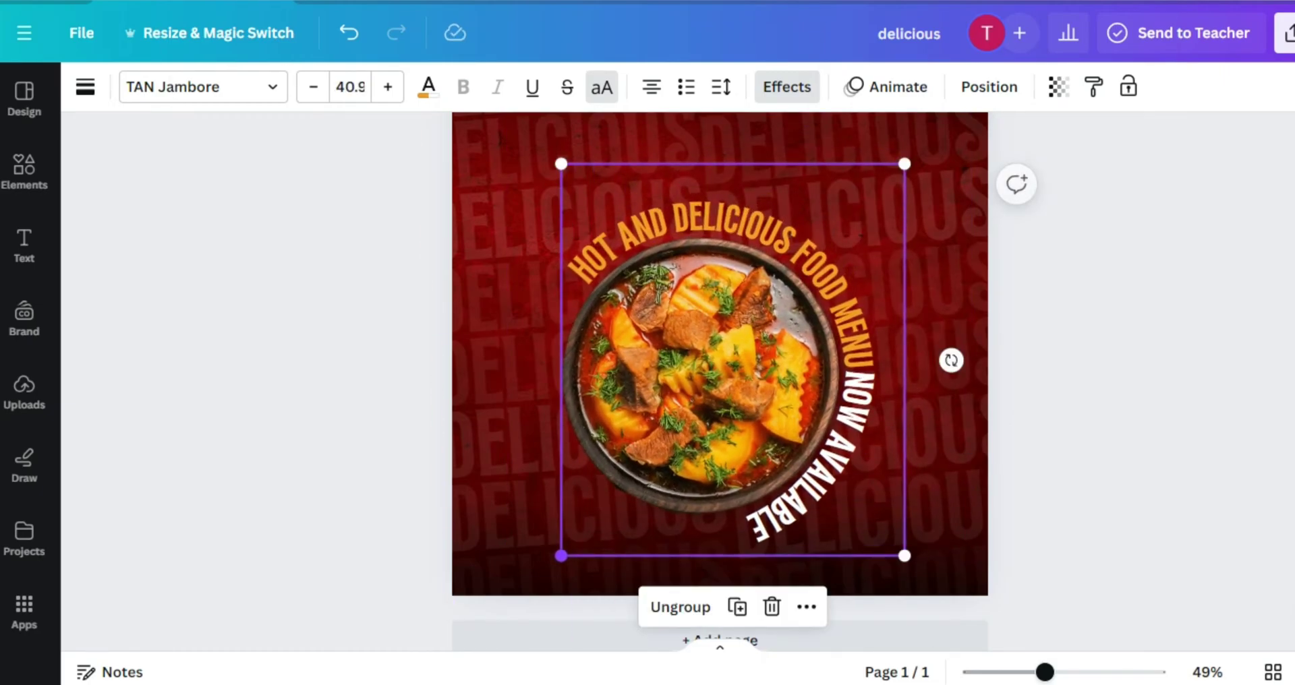
Adjust the group's tilt and position until it sits nearly upright in the centre
drag(951, 361, 993, 431)
drag(776, 351, 800, 339)
scroll(720, 328, down, 3)
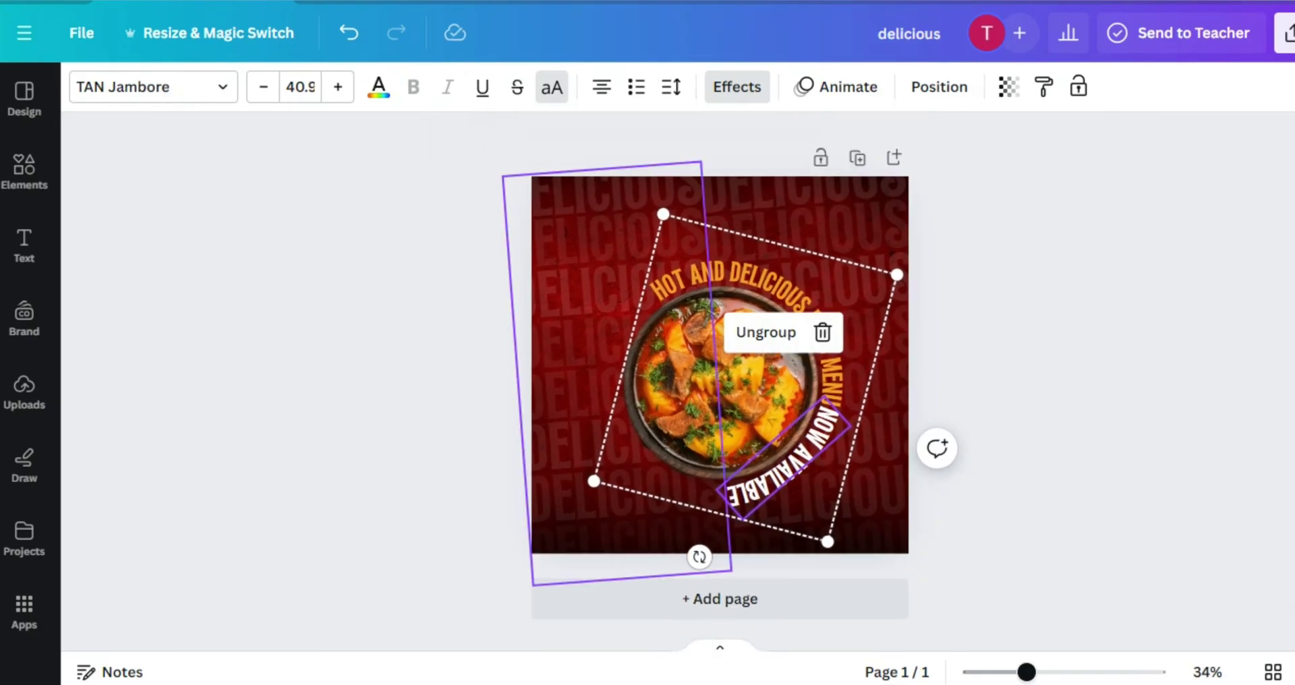
drag(700, 557, 728, 535)
key(Escape)
Search elements for 'tomat' and add the halved-tomatoes photo to the poster
click(24, 170)
text(t)
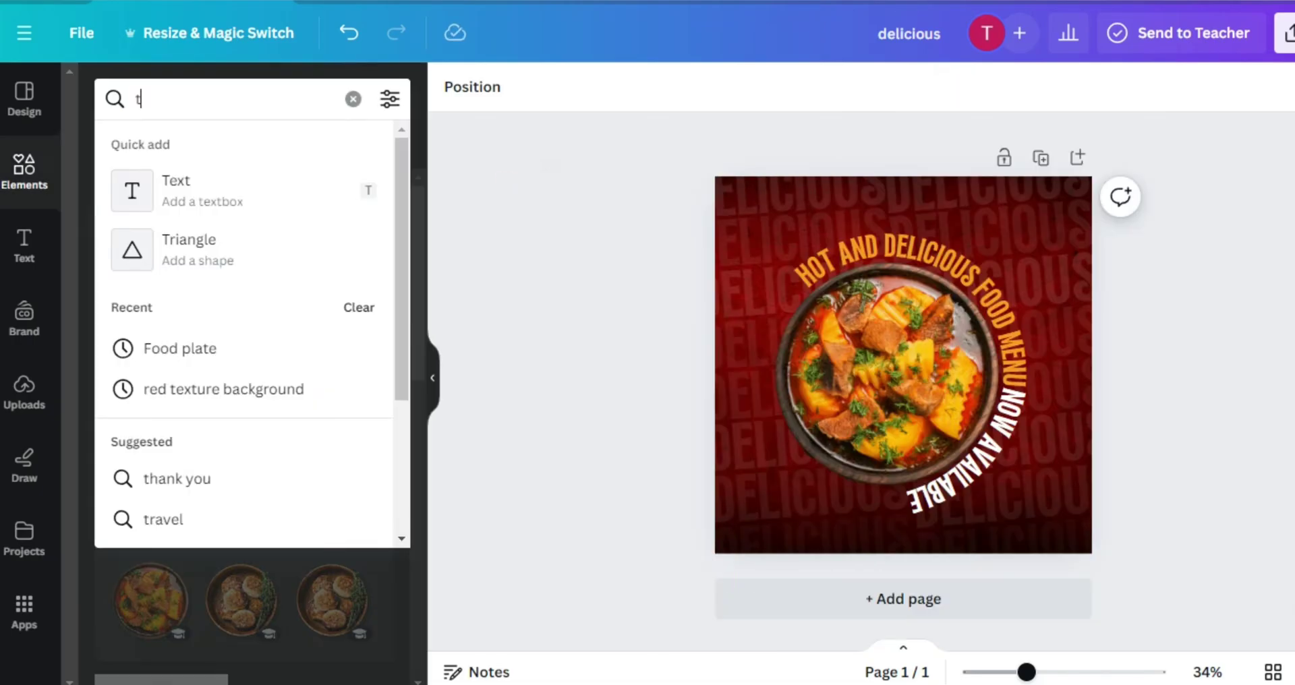
text(omatoes)
key(Return)
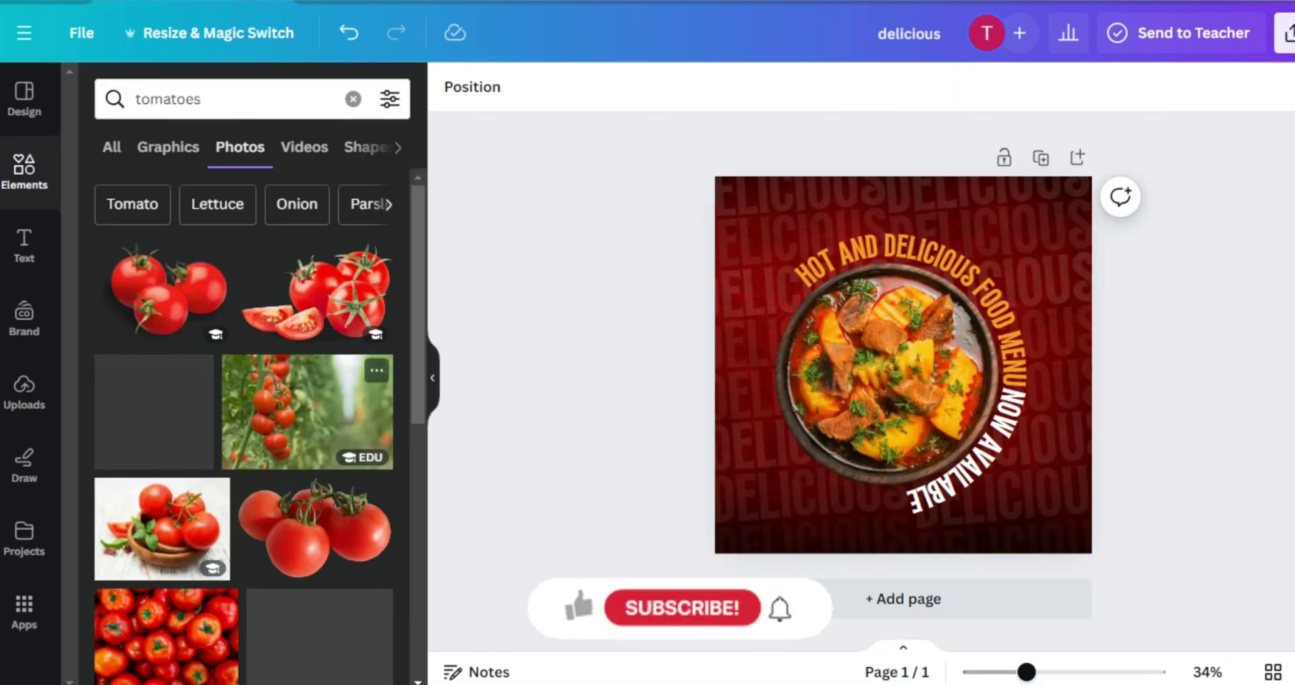
scroll(243, 405, down, 6)
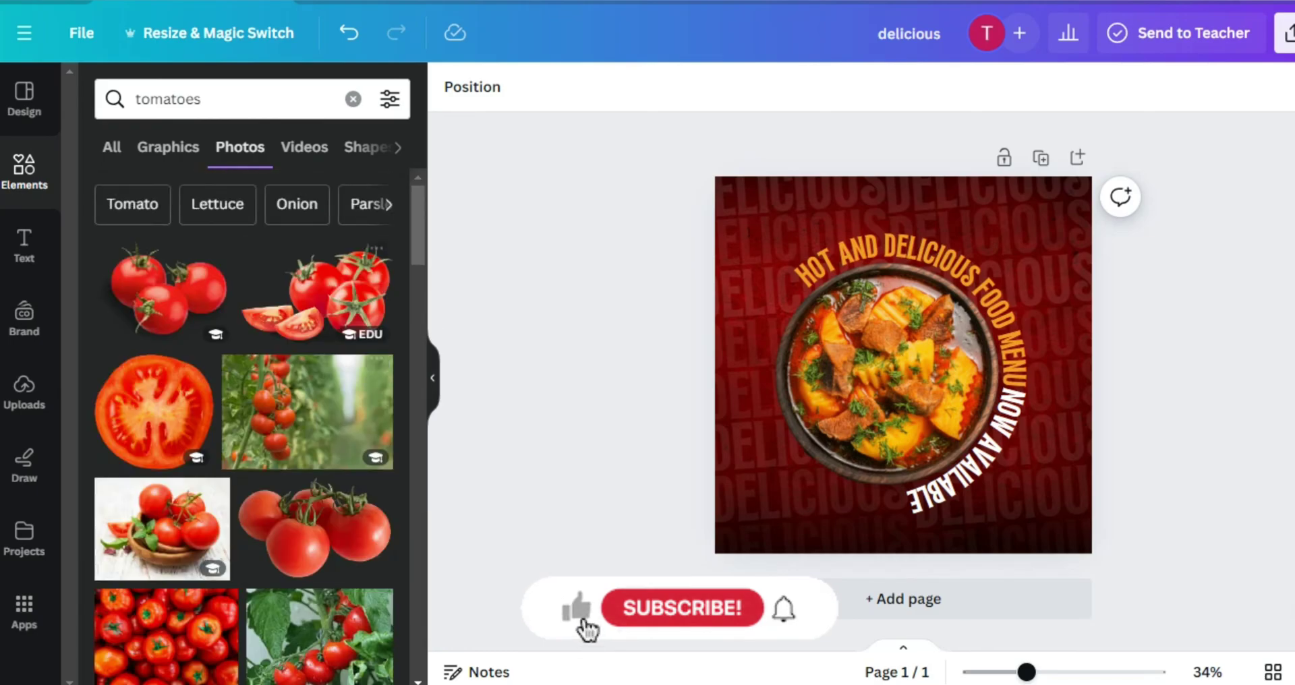
scroll(243, 432, down, 5)
click(223, 485)
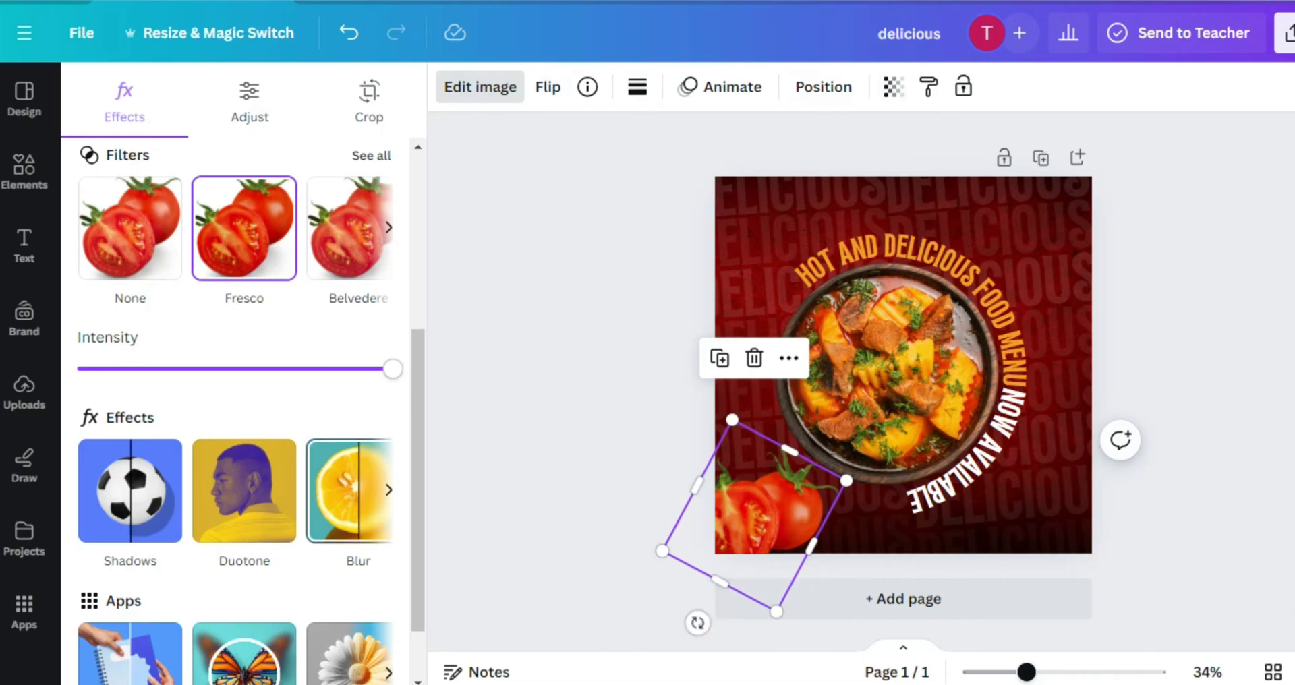
Blur the whole tomato photo, raising the blur intensity to 39
click(349, 491)
click(326, 149)
drag(127, 240, 159, 240)
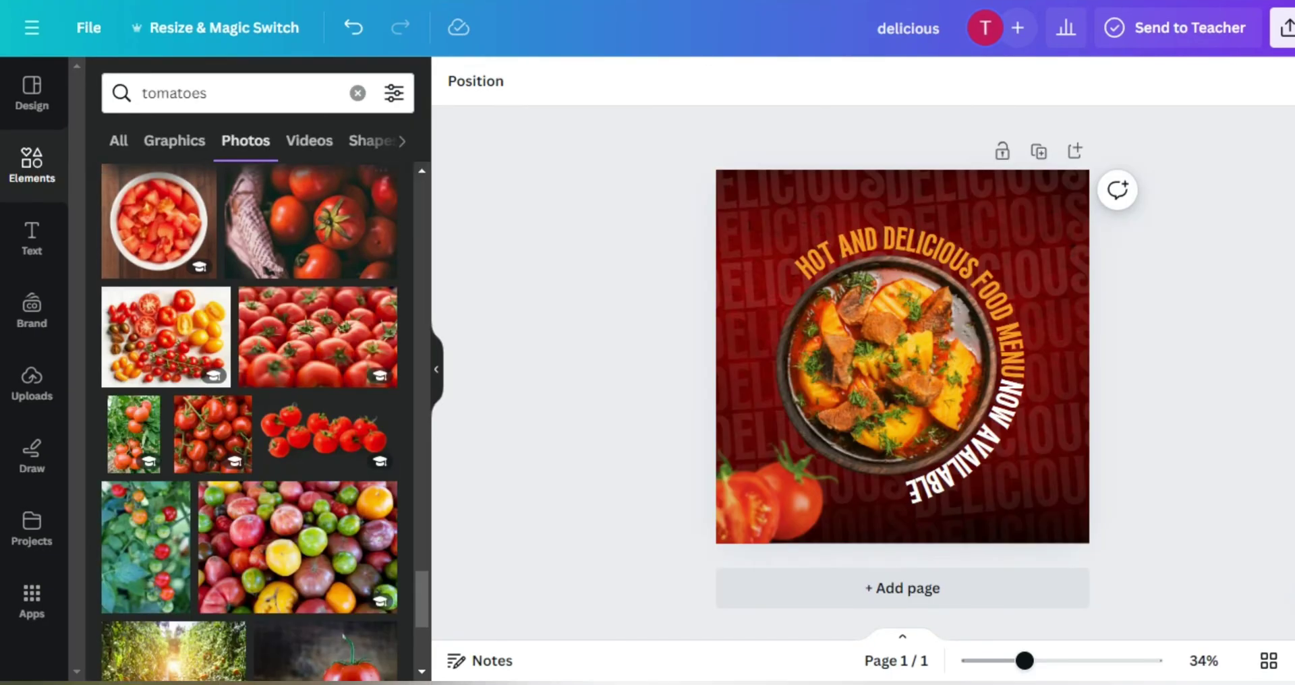
scroll(250, 418, down, 10)
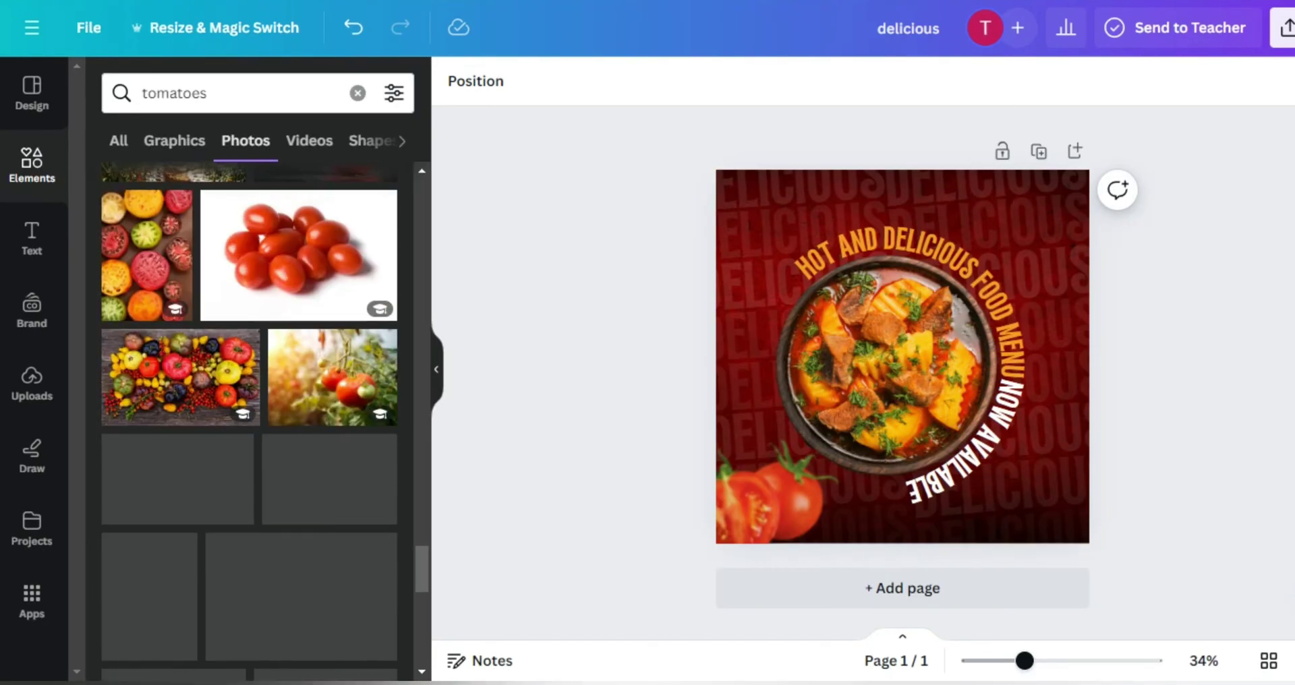
Add the scattered-tomatoes graphic, shrink it and place it along the left edge
click(174, 140)
click(149, 307)
drag(880, 354, 738, 342)
drag(831, 192, 801, 231)
drag(722, 365, 718, 310)
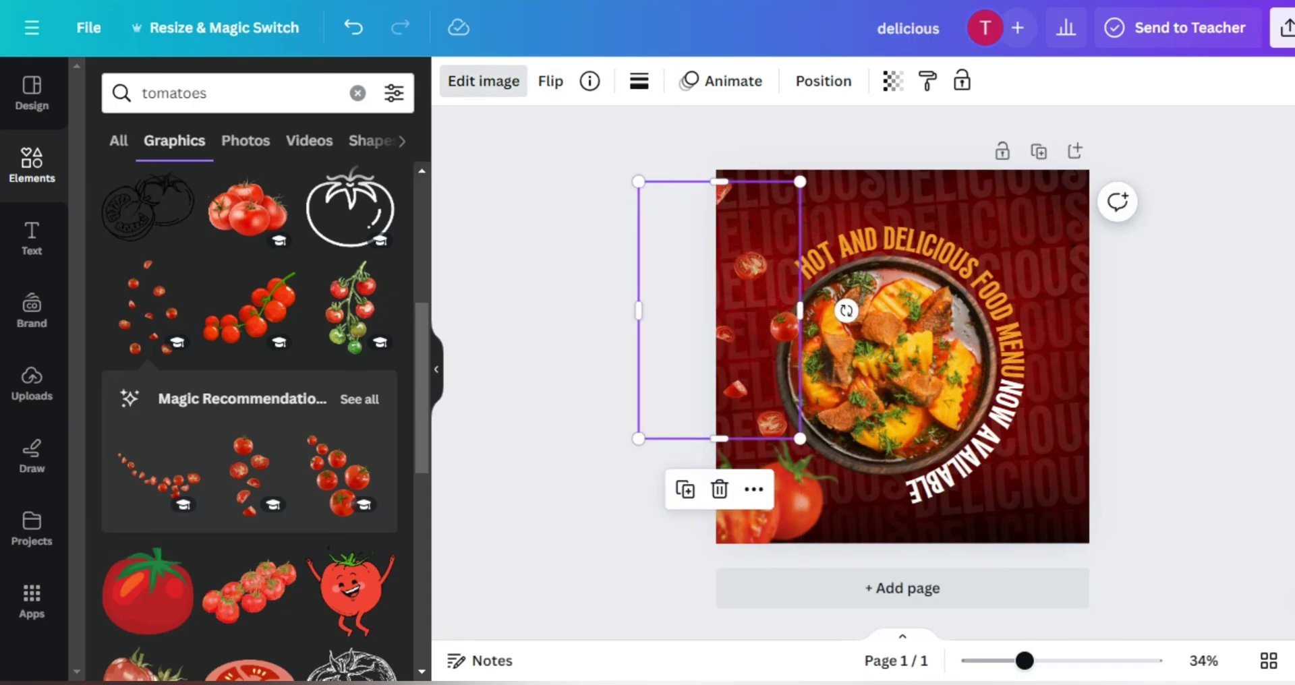
Apply a moderate blur of 35 to the tomato scatter
click(483, 81)
scroll(116, 394, down, 3)
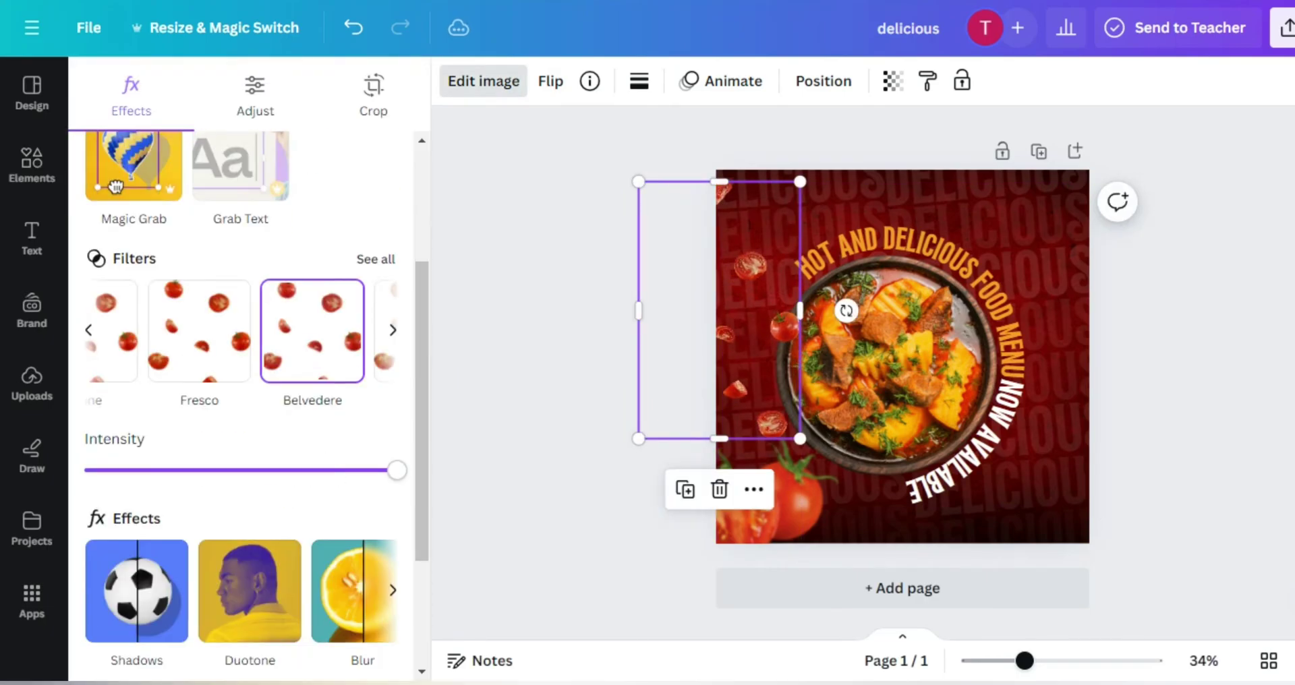
click(361, 587)
drag(84, 233, 180, 234)
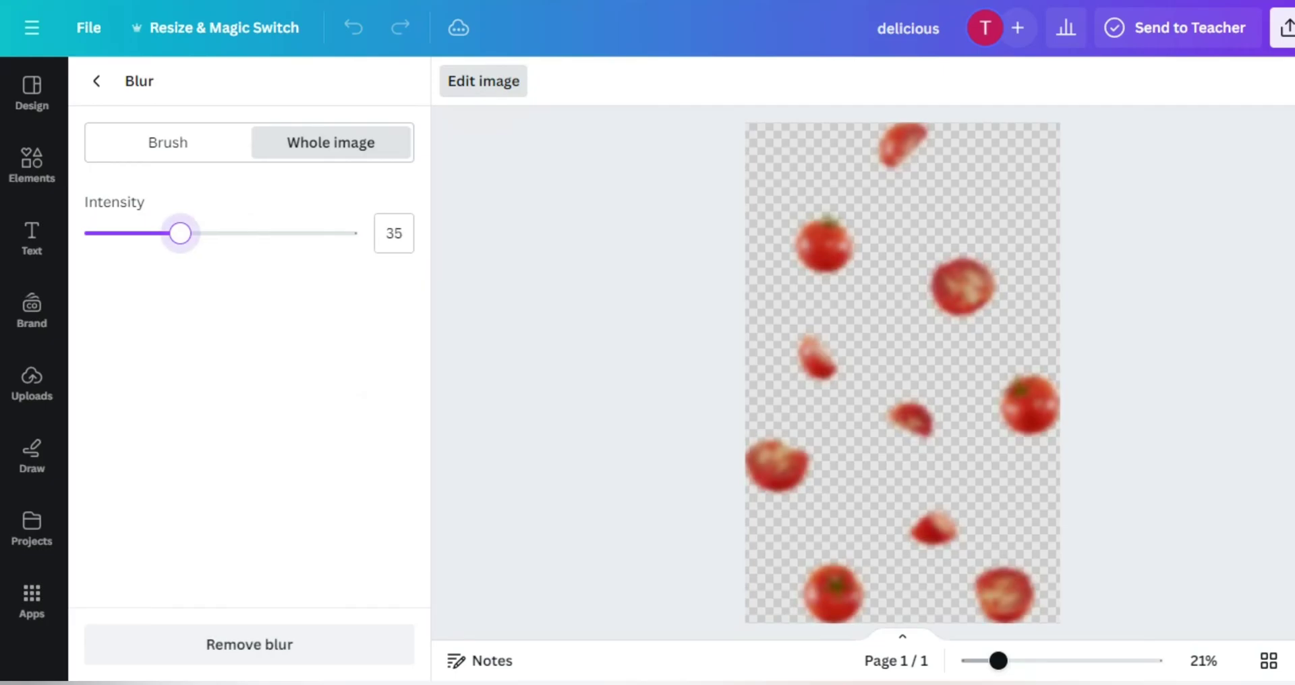
key(Escape)
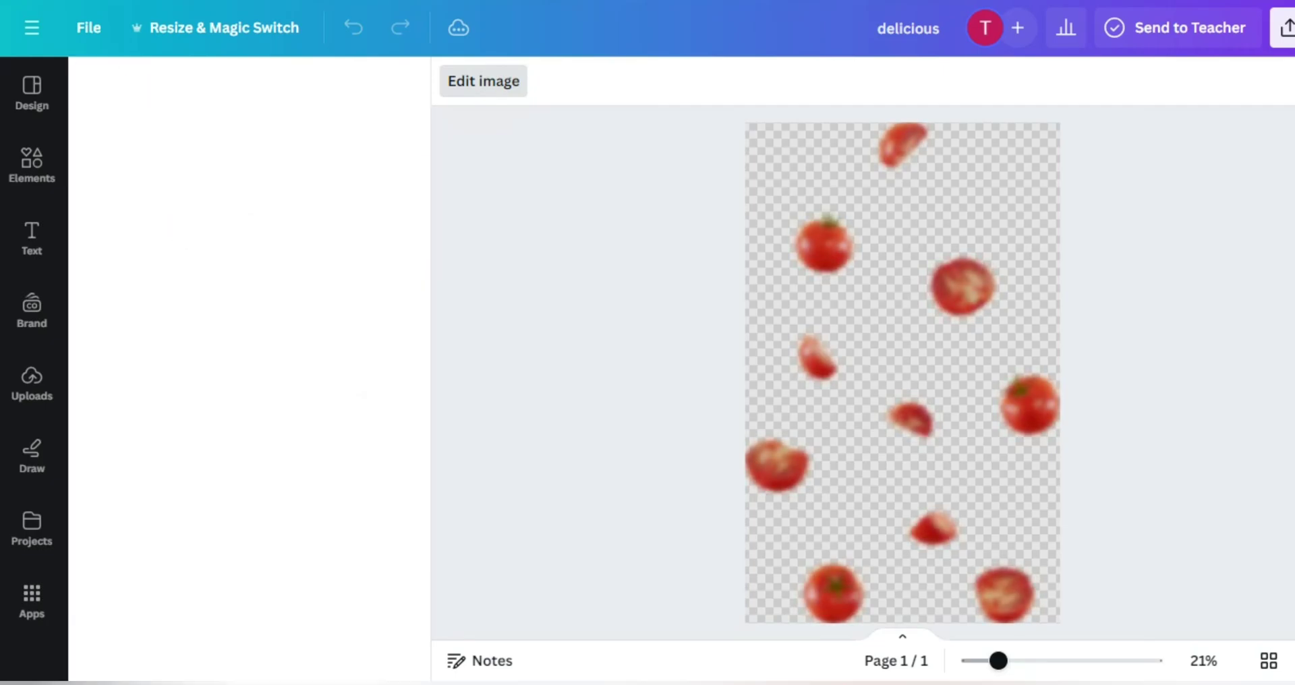
Duplicate the blurred scatter and rotate the copy along the poster's right side
key(ctrl+z)
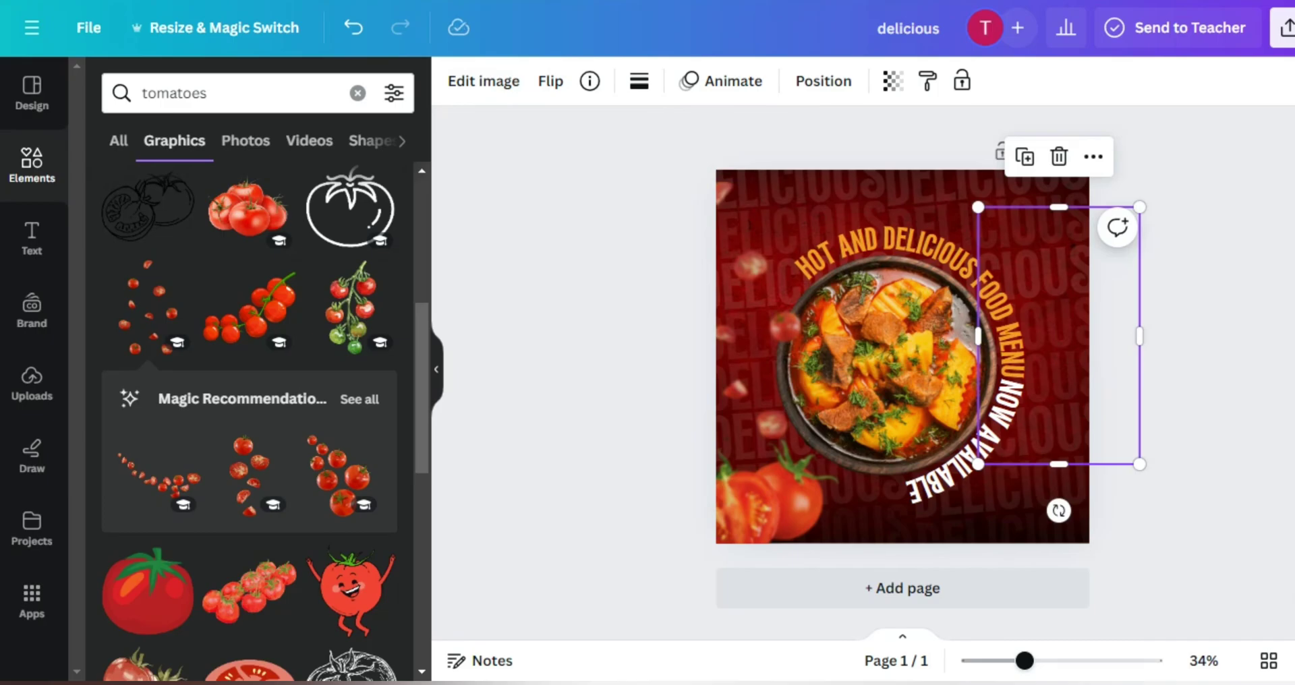
drag(1059, 335, 1107, 298)
drag(1234, 299, 996, 434)
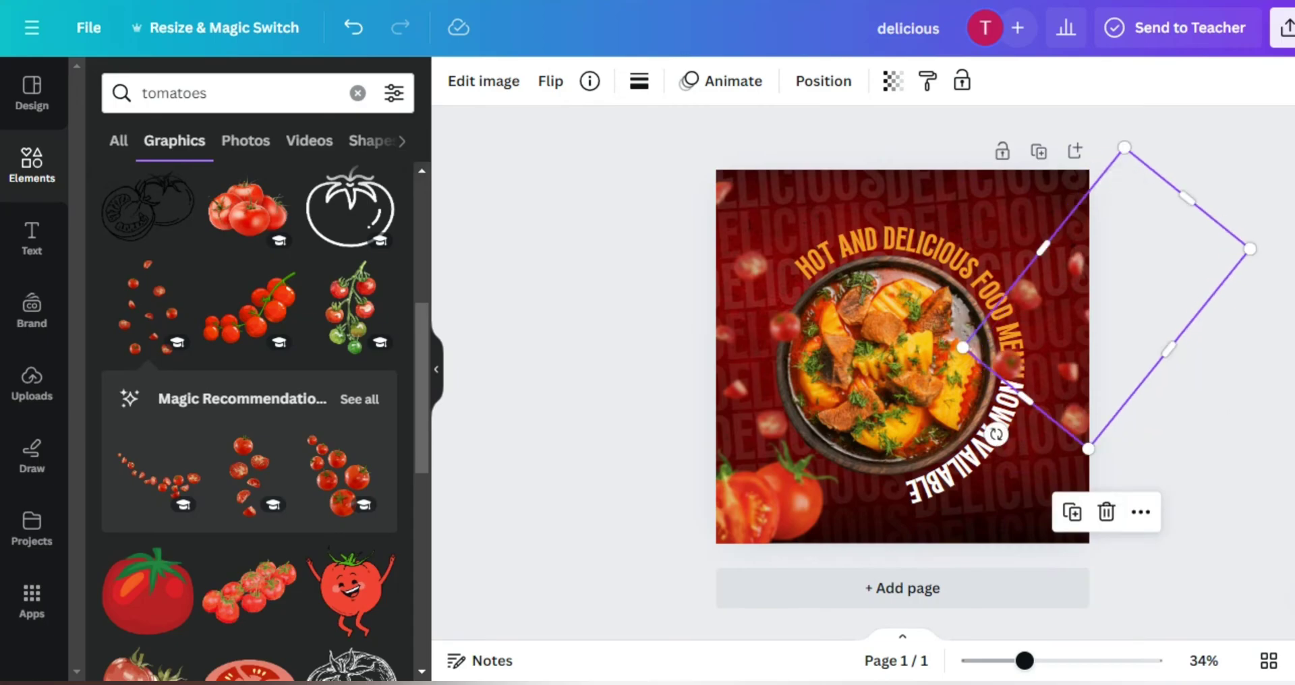
Search for 'green monstera' and add the monstera leaf photo to the poster
click(236, 93)
text(lea)
key(BackSpace)
key(BackSpace)
key(BackSpace)
text(gr)
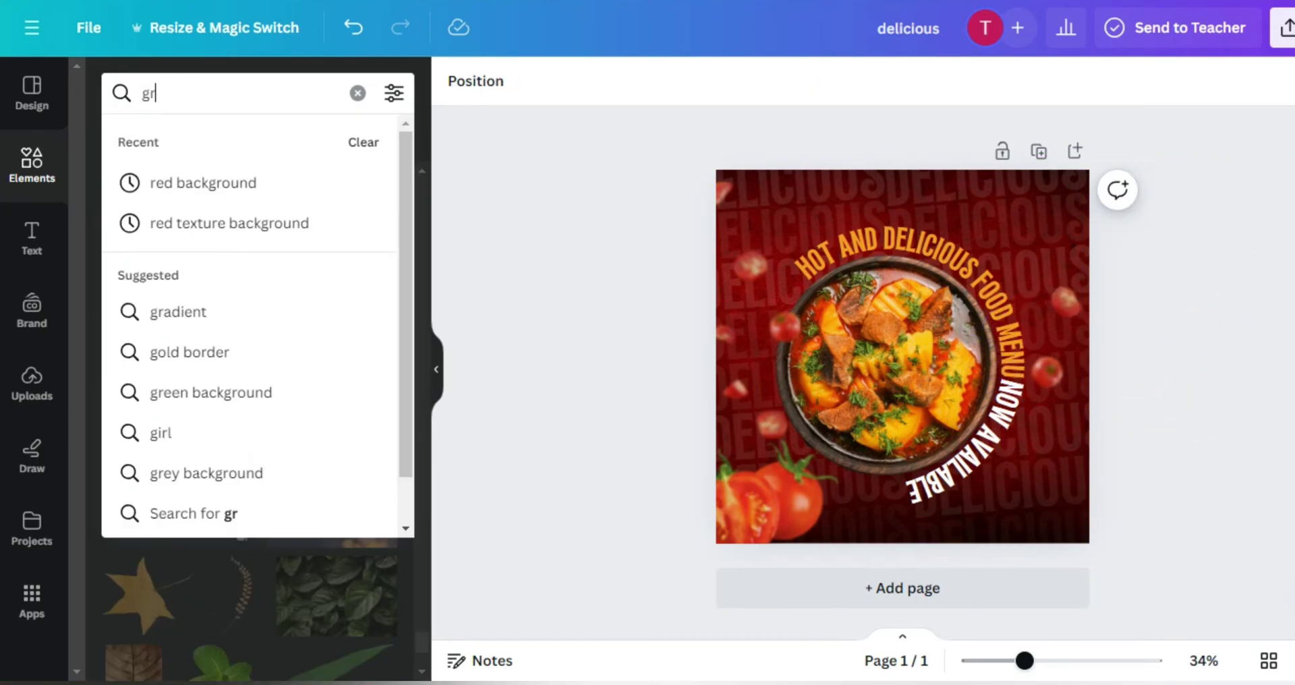
text(een monstera leaf)
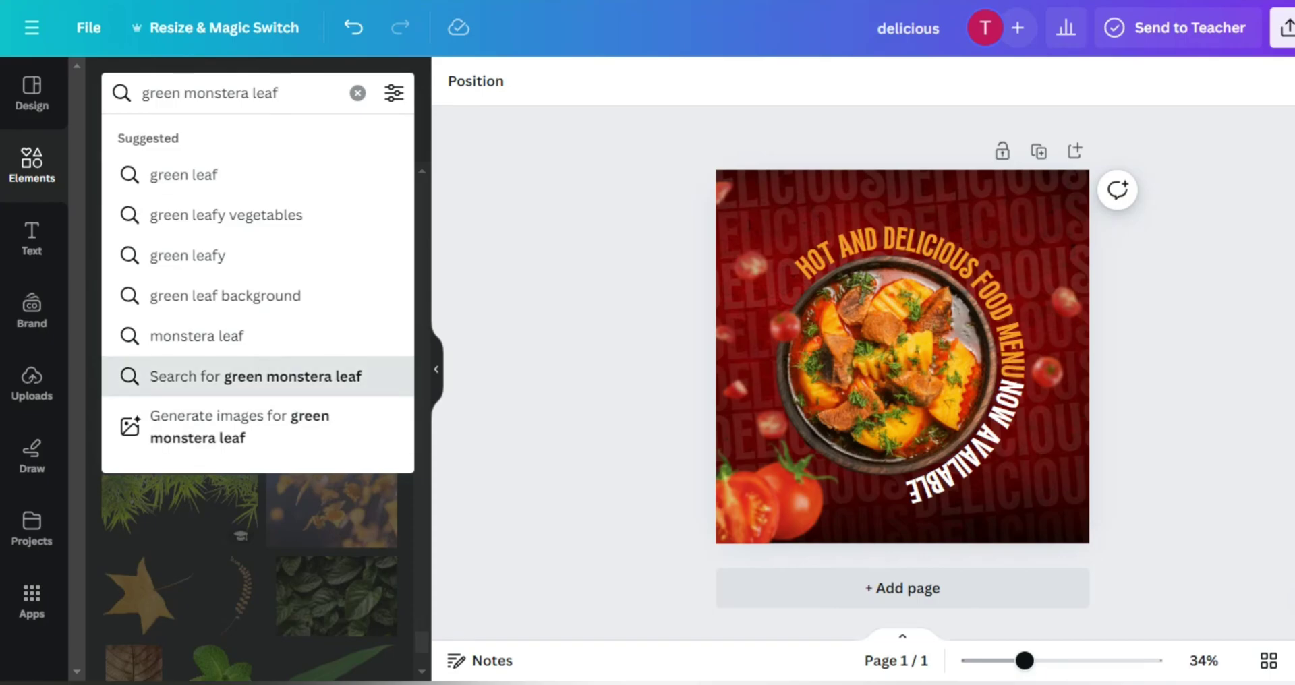
key(Return)
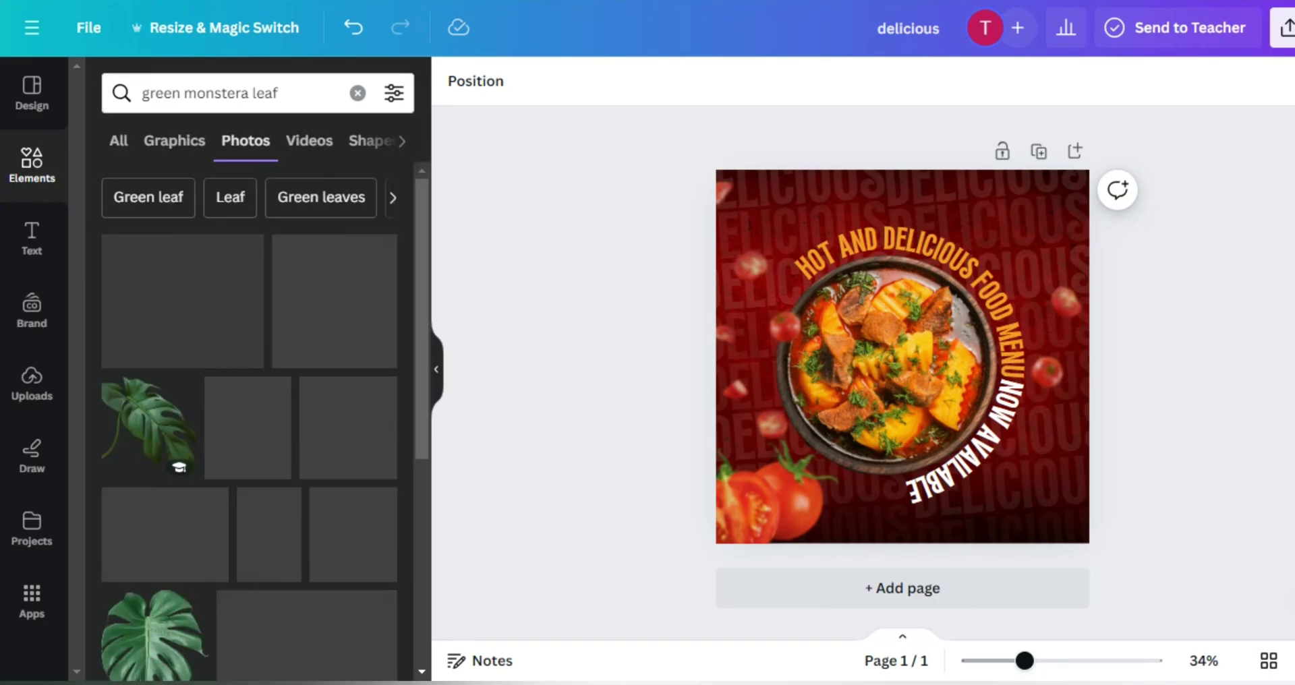
click(334, 301)
Resize the monstera leaf and tuck it into the top-right corner
drag(904, 358, 1050, 250)
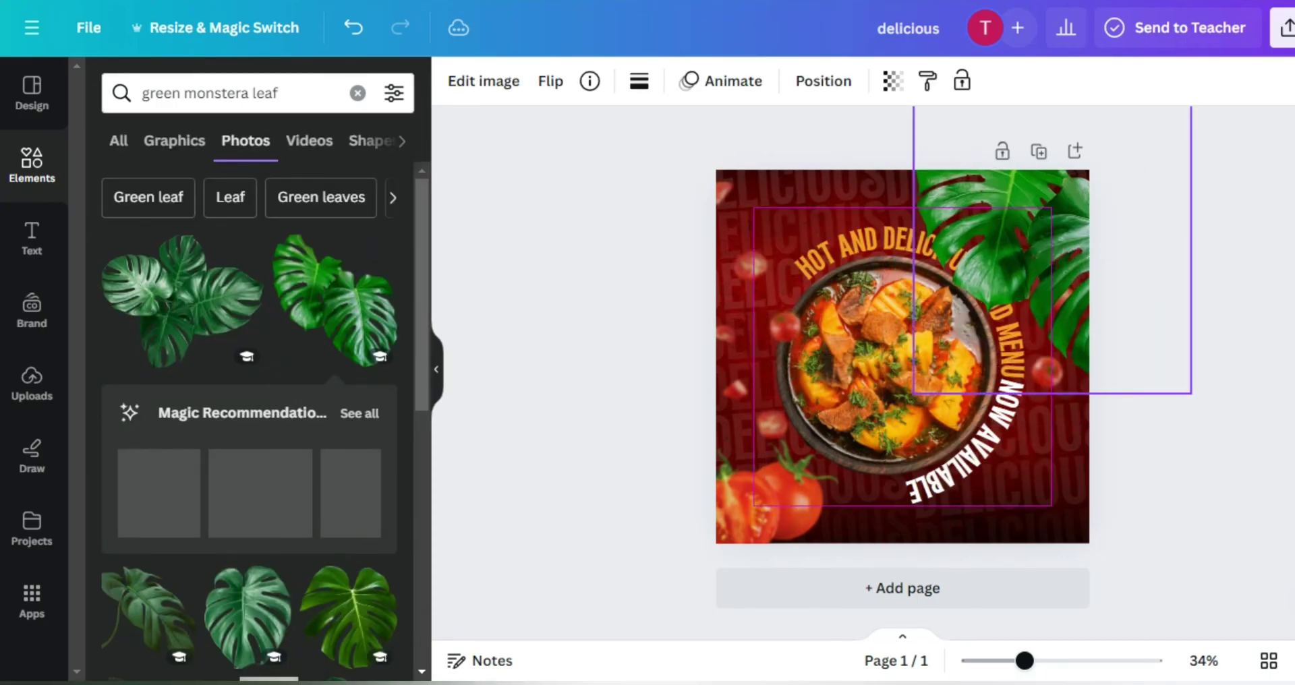
drag(911, 385, 946, 269)
drag(1029, 179, 1052, 206)
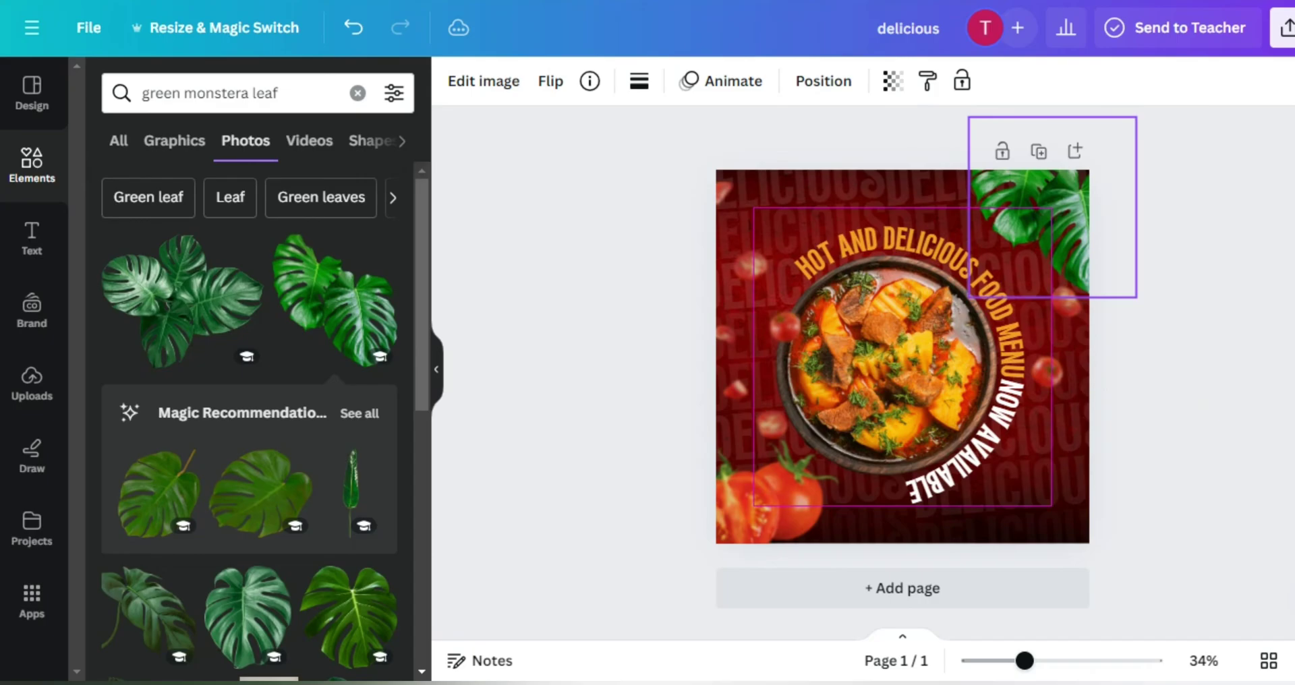
drag(1137, 116, 1147, 107)
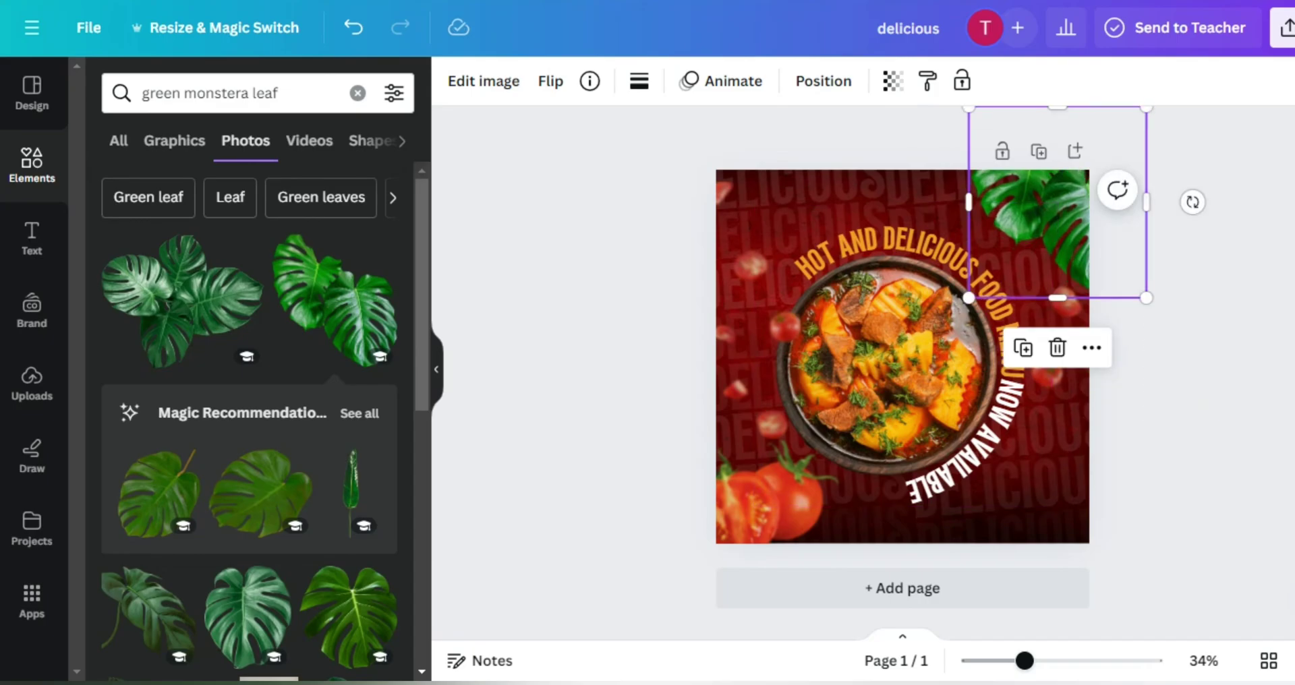
drag(1053, 202, 1044, 195)
Apply the Belvedere filter to the monstera leaf
click(484, 81)
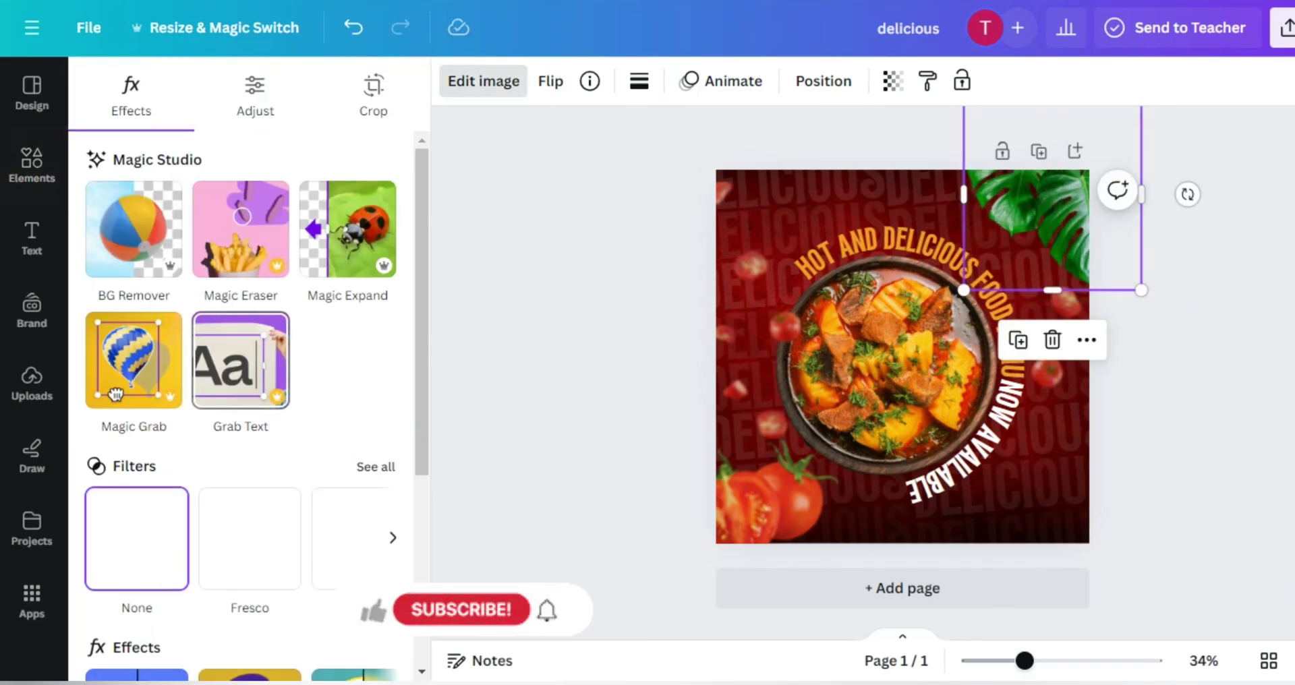
scroll(243, 405, down, 2)
click(354, 463)
key(Escape)
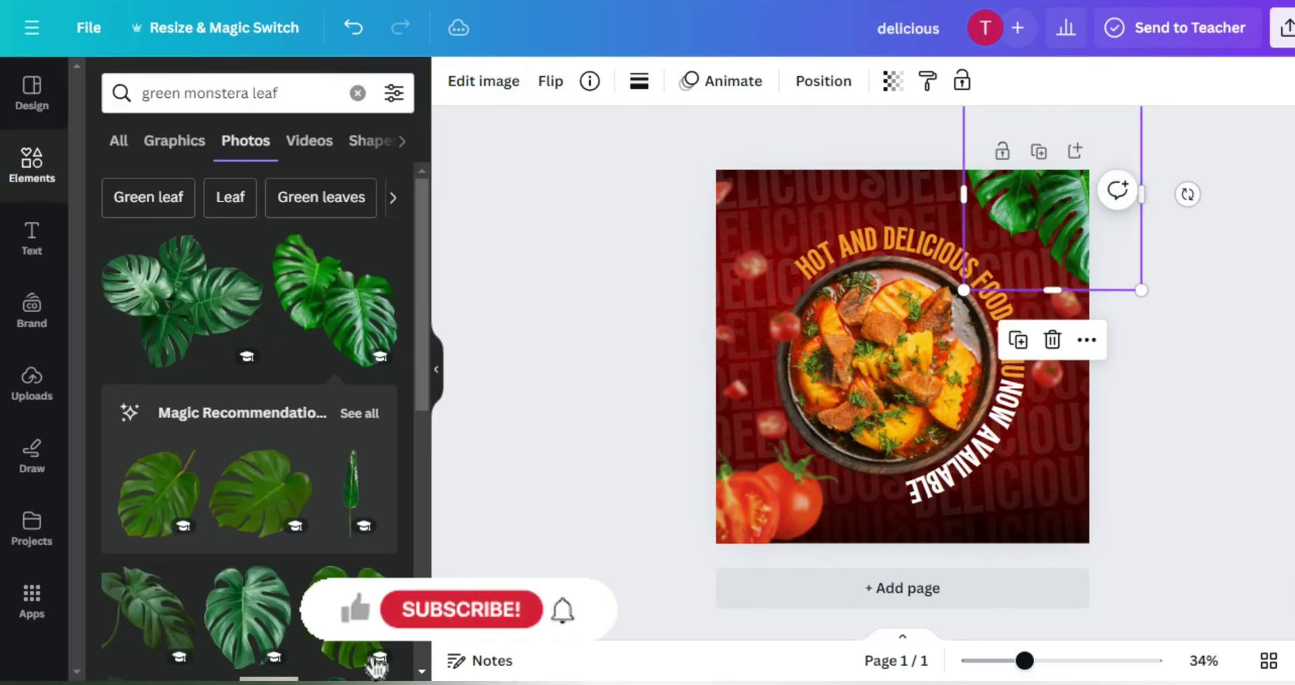
key(Escape)
Search graphics for 'food logo' and add the orange fast-food logo
click(358, 93)
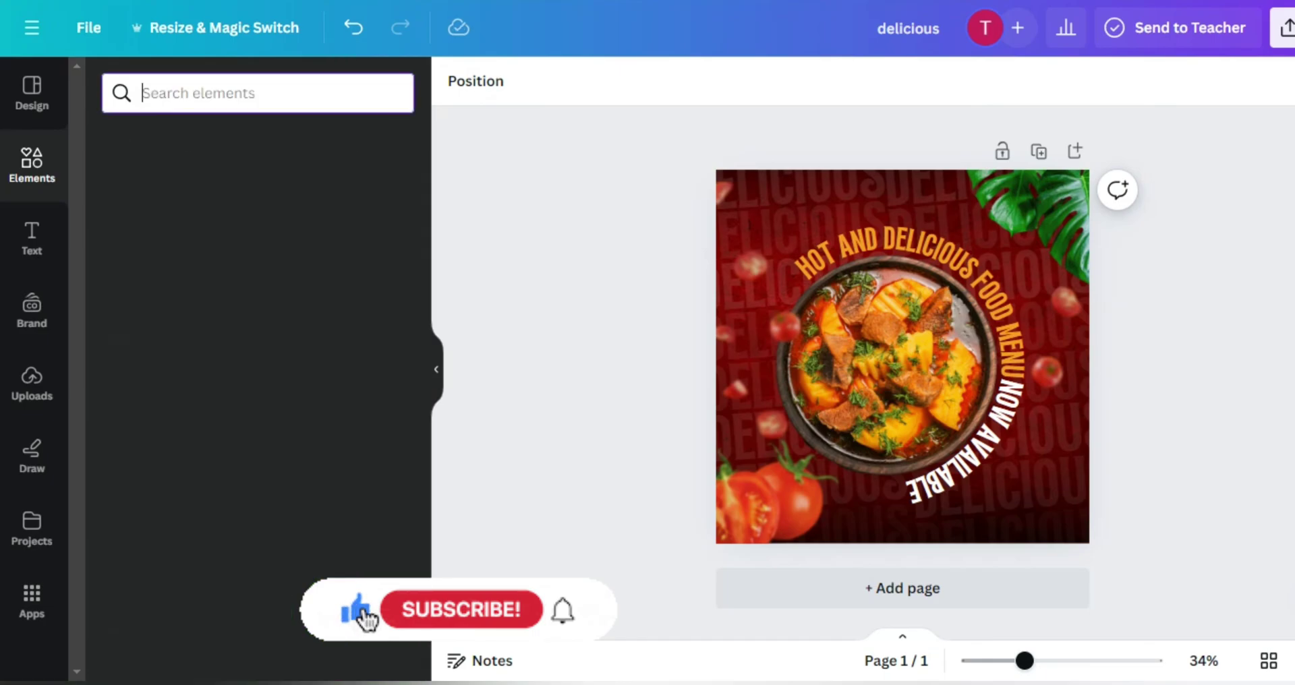
text(food logo)
key(Return)
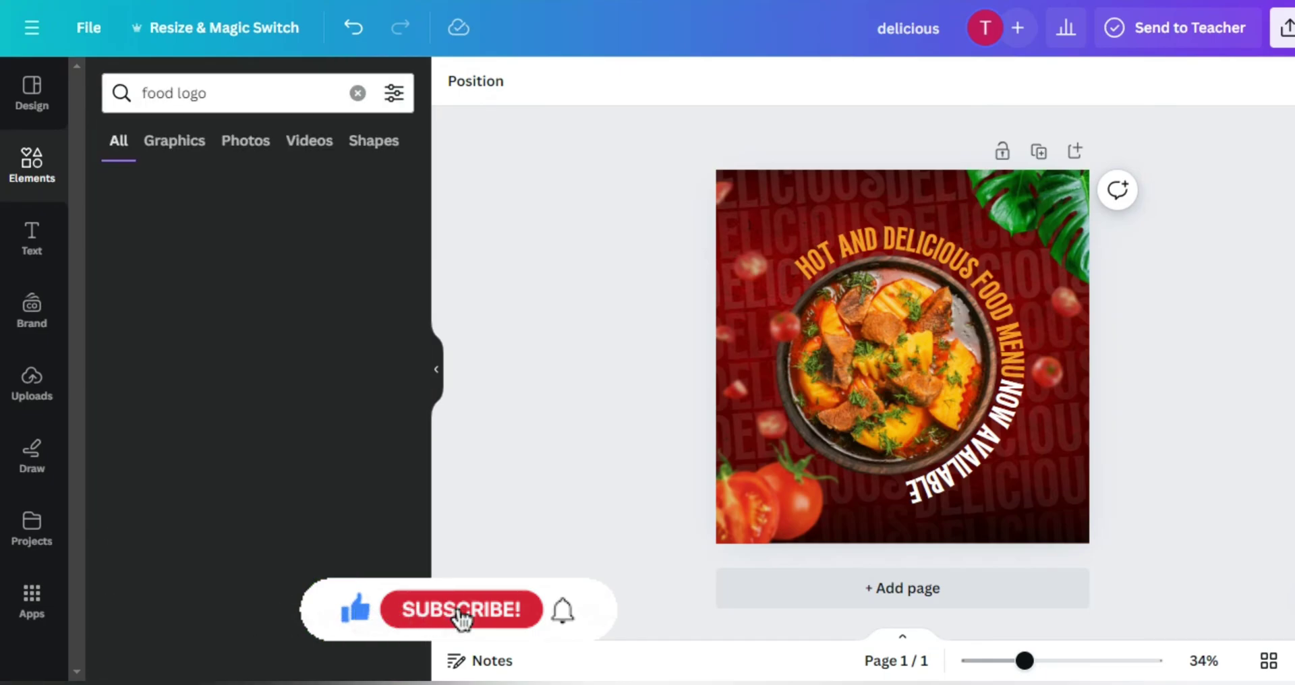
click(174, 140)
scroll(250, 418, down, 10)
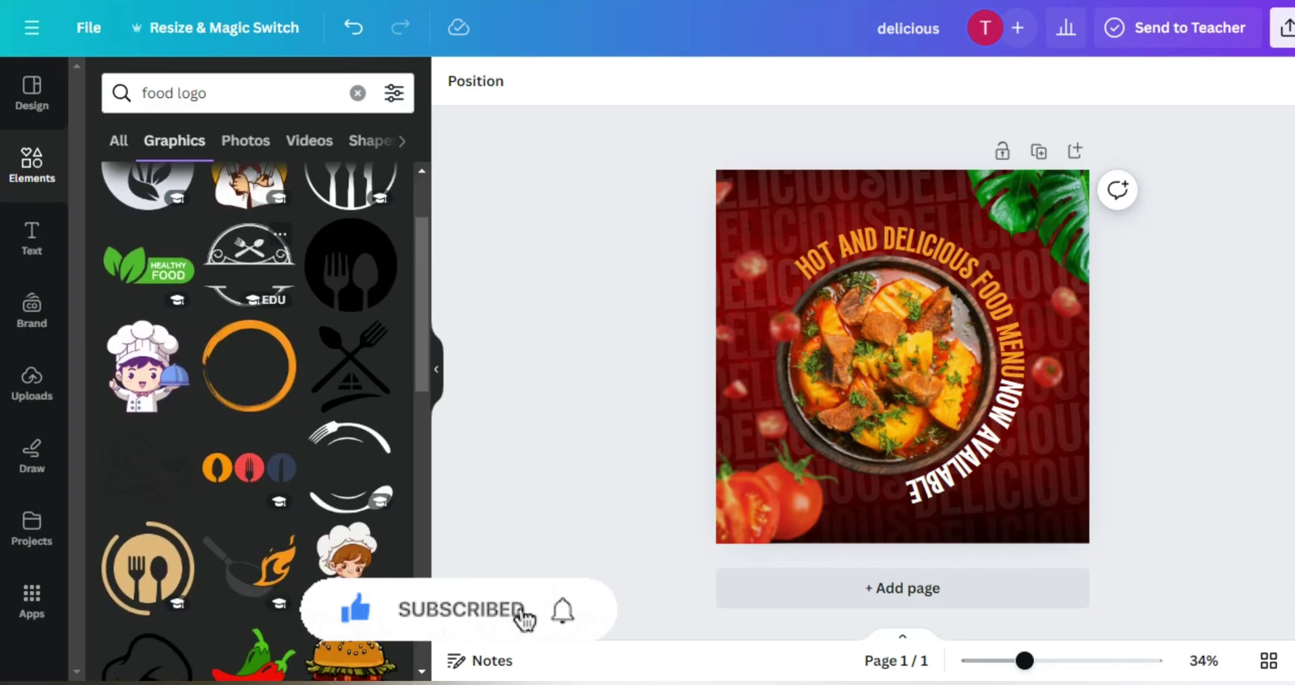
click(249, 422)
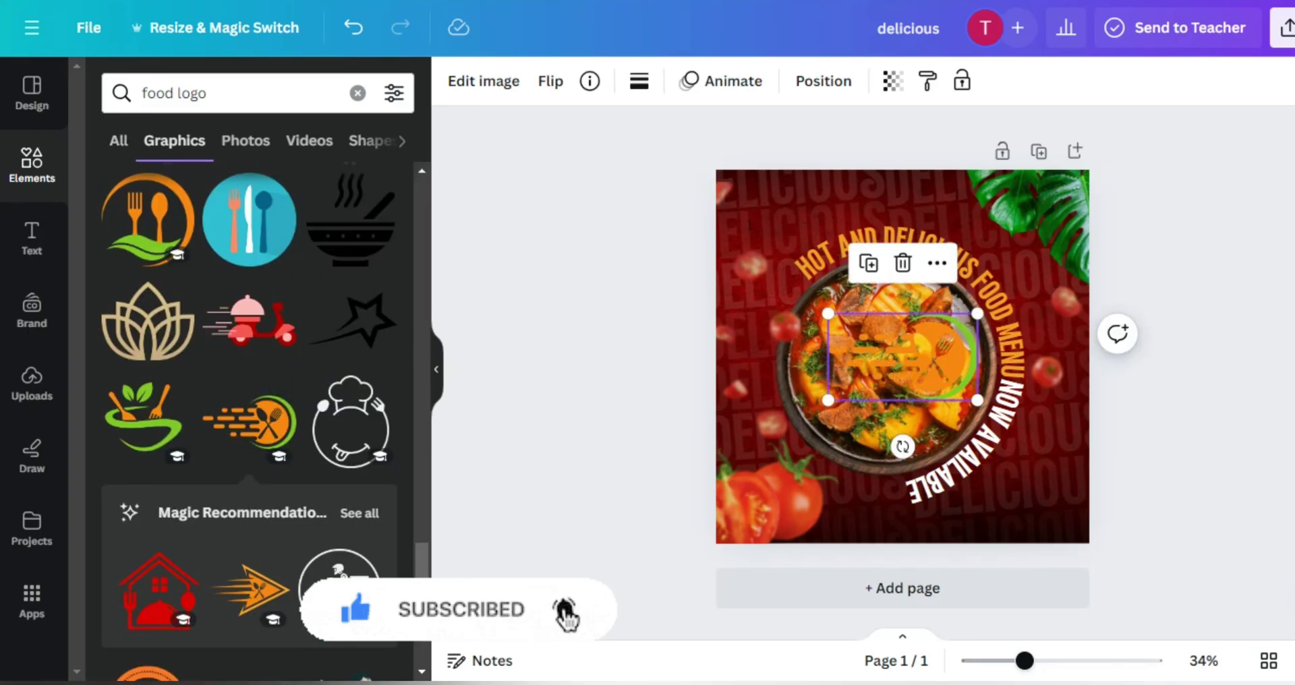
Move the logo to the top-left corner and shrink it small
drag(889, 354, 827, 220)
drag(902, 263, 772, 199)
drag(635, 441, 801, 180)
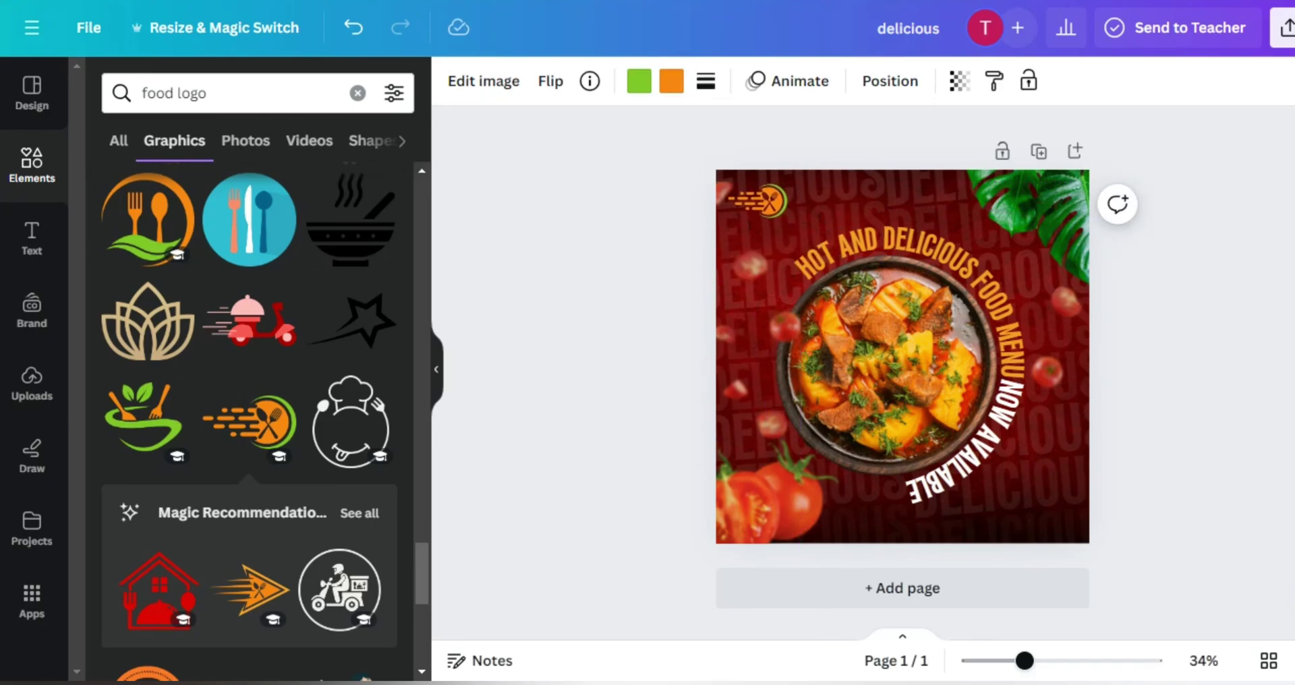
key(Escape)
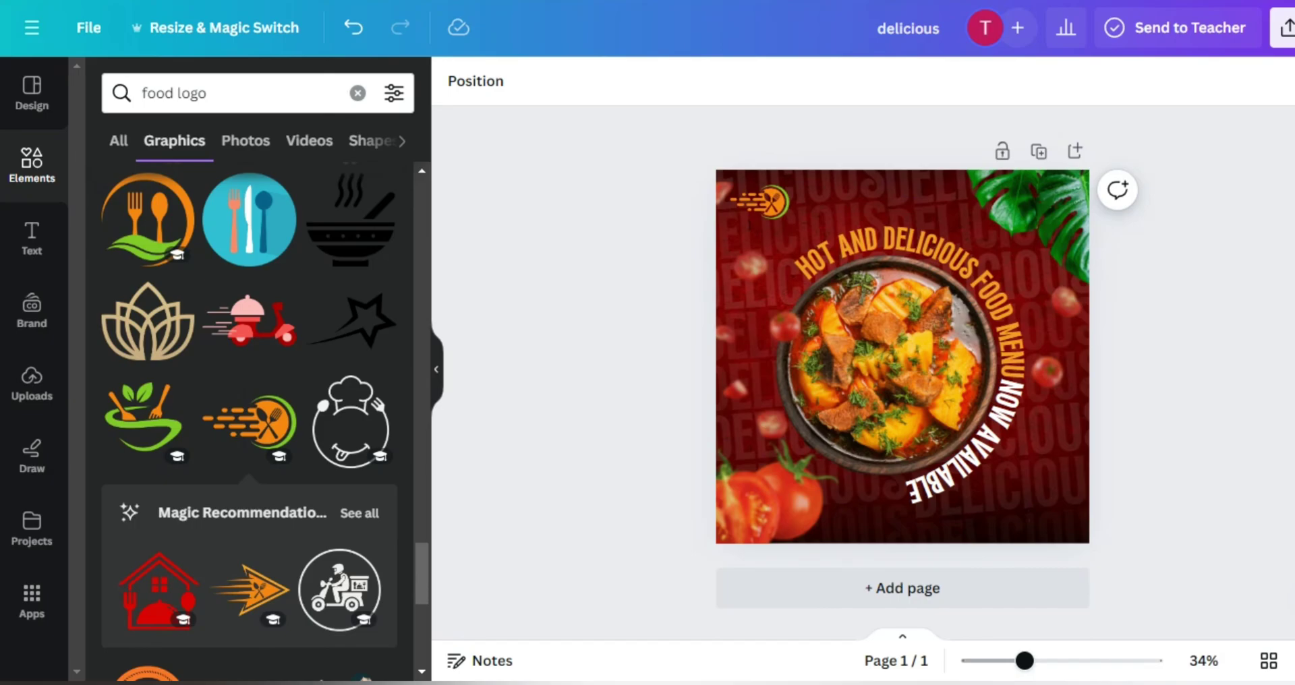
click(32, 236)
Add a subheading at lower right, enter the phone number, and shrink it to about 28.5
click(192, 335)
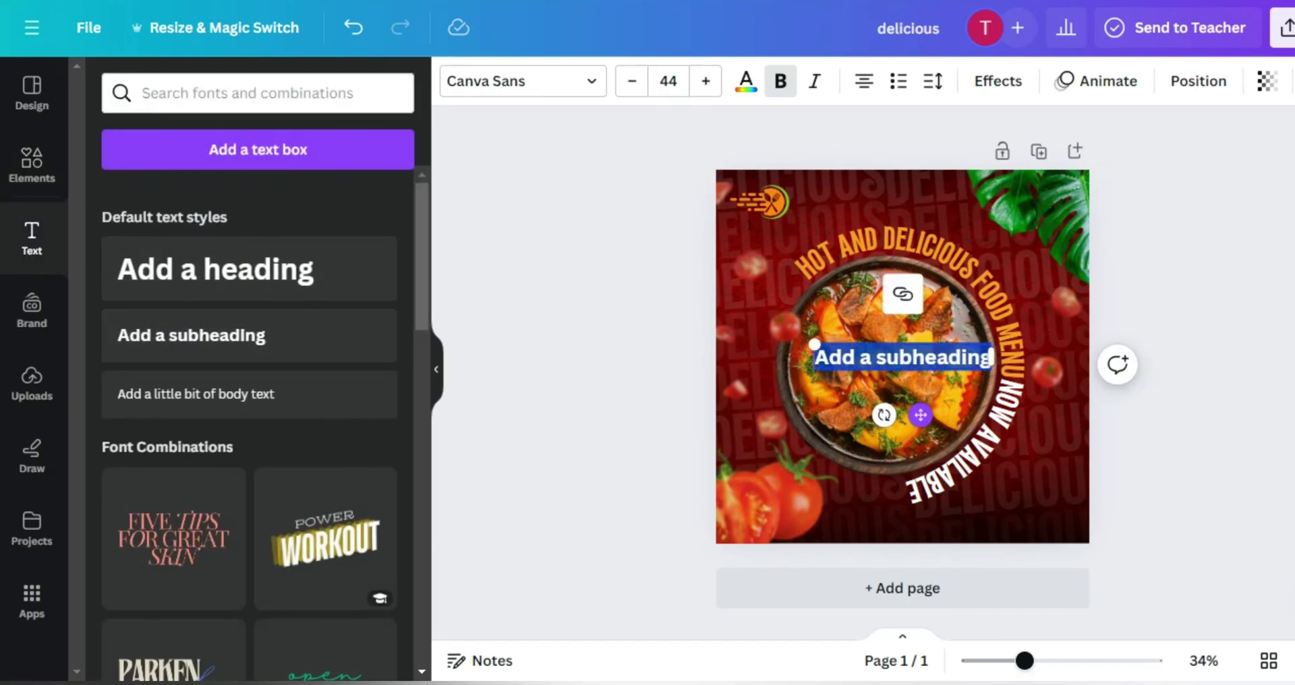
drag(904, 355, 985, 507)
key(BackSpace)
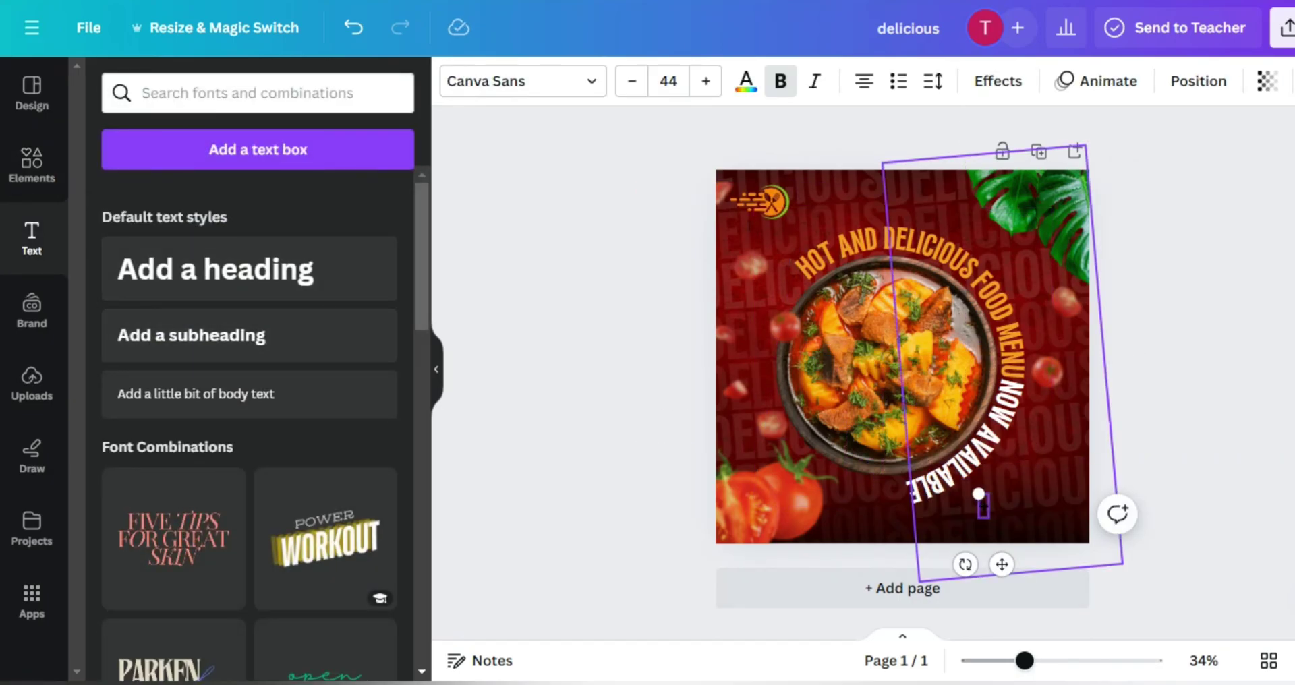
text(+91 12)
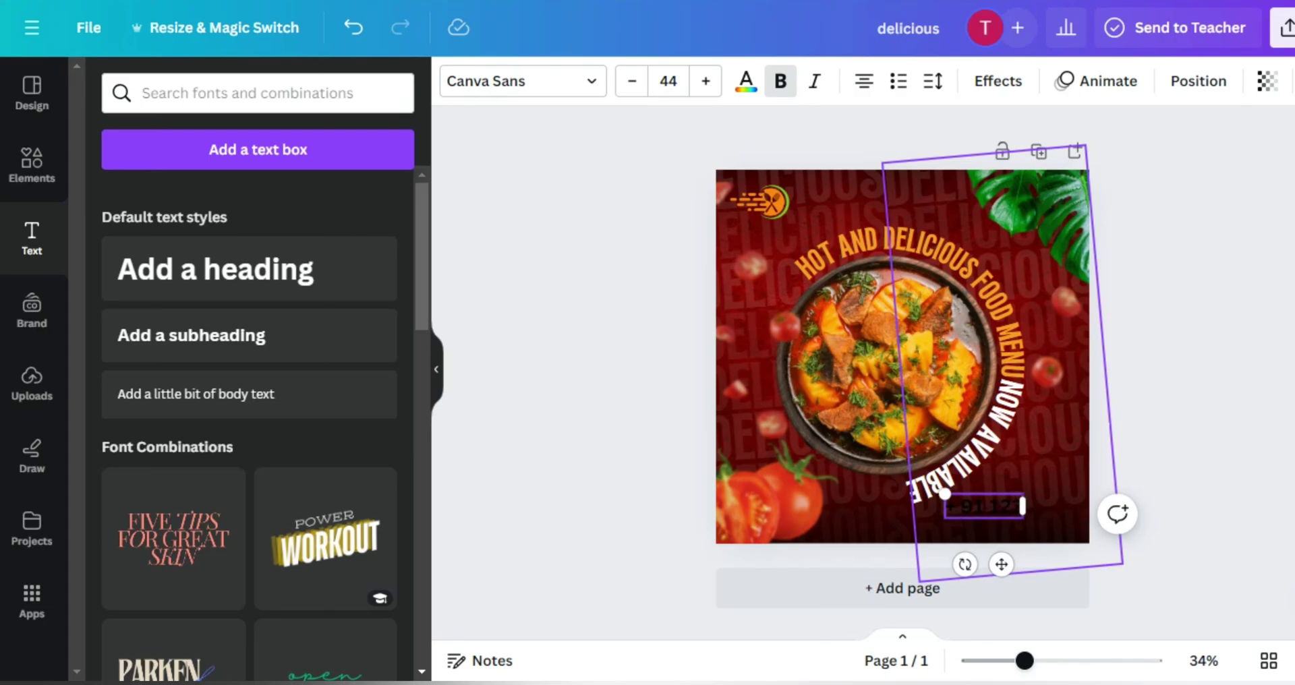
text(3-456-78)
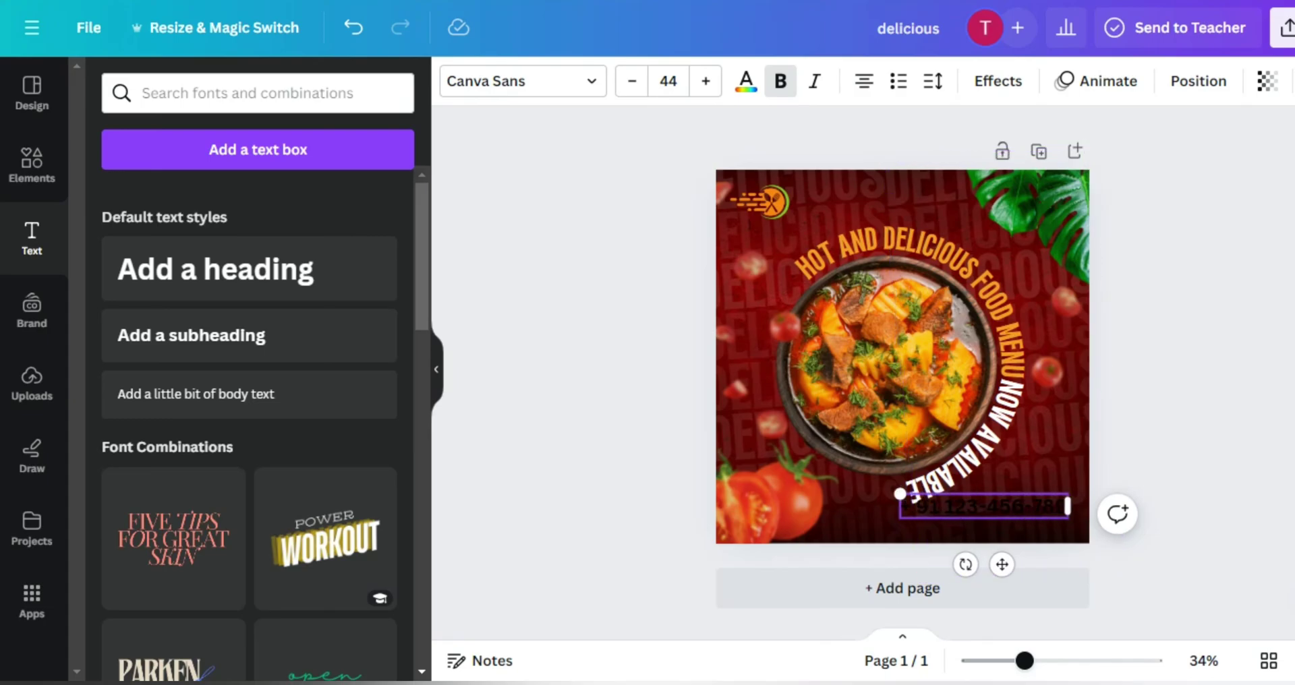
drag(900, 494, 952, 500)
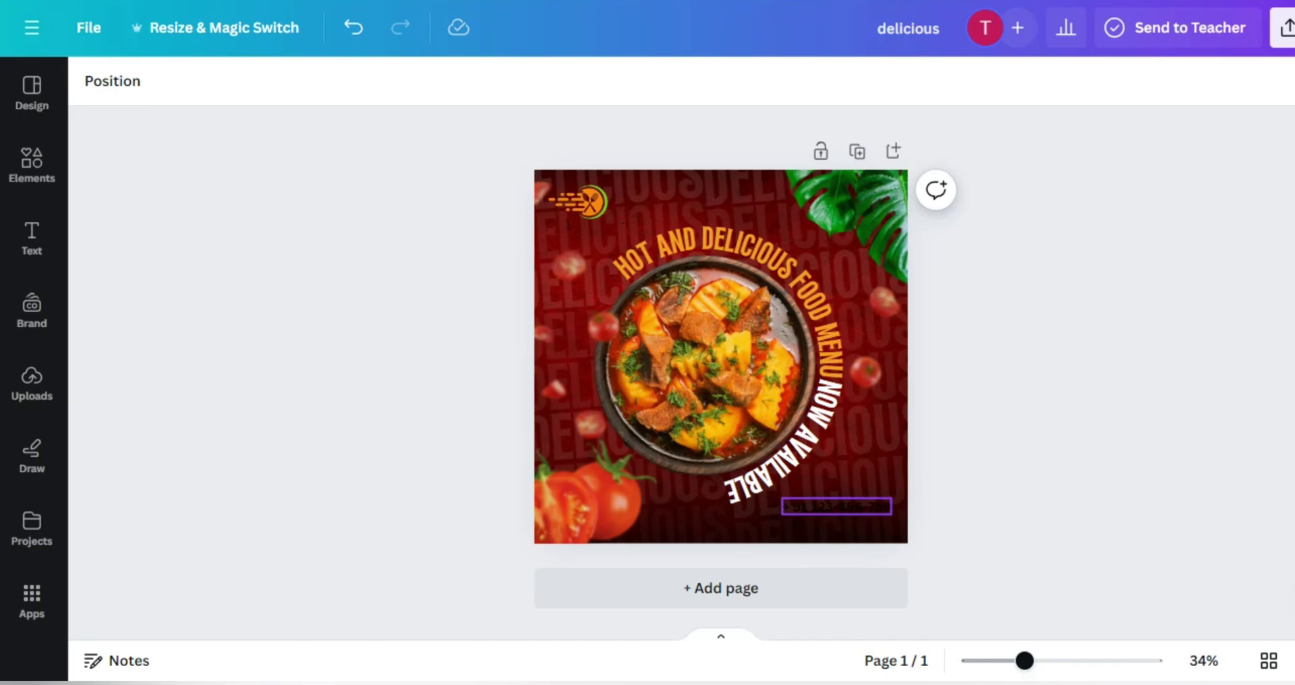
drag(781, 498, 783, 499)
click(382, 81)
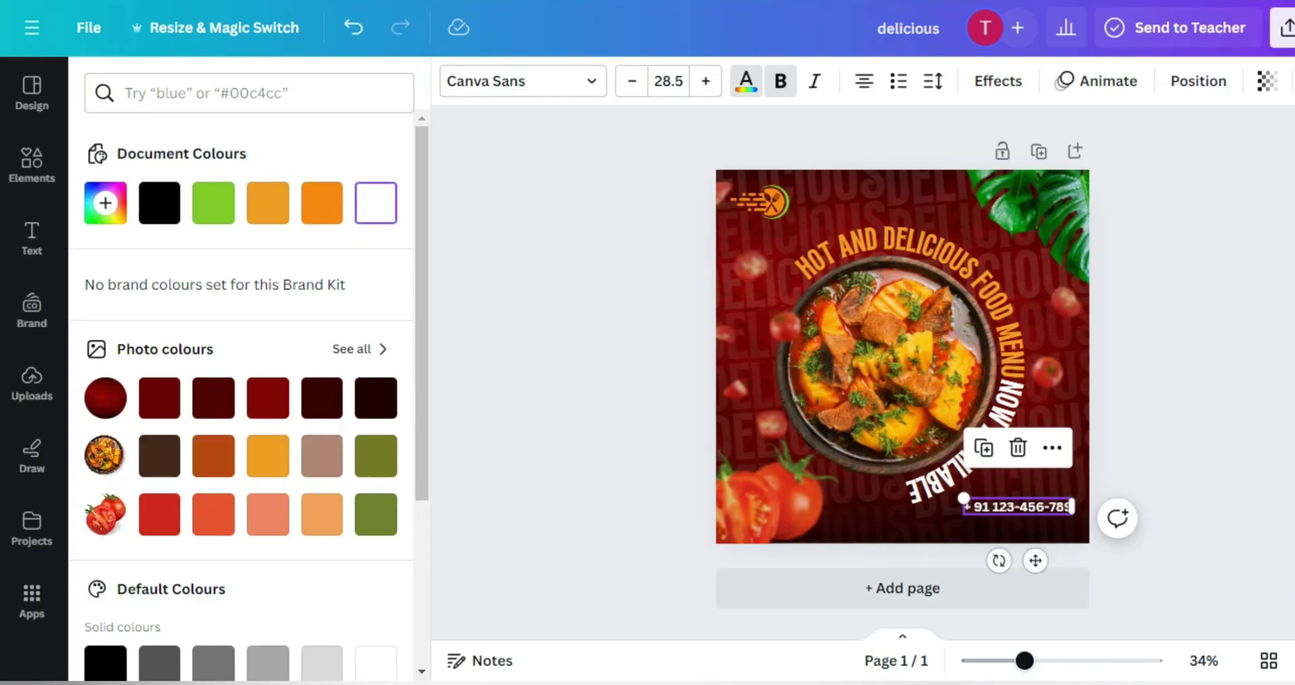
key(Escape)
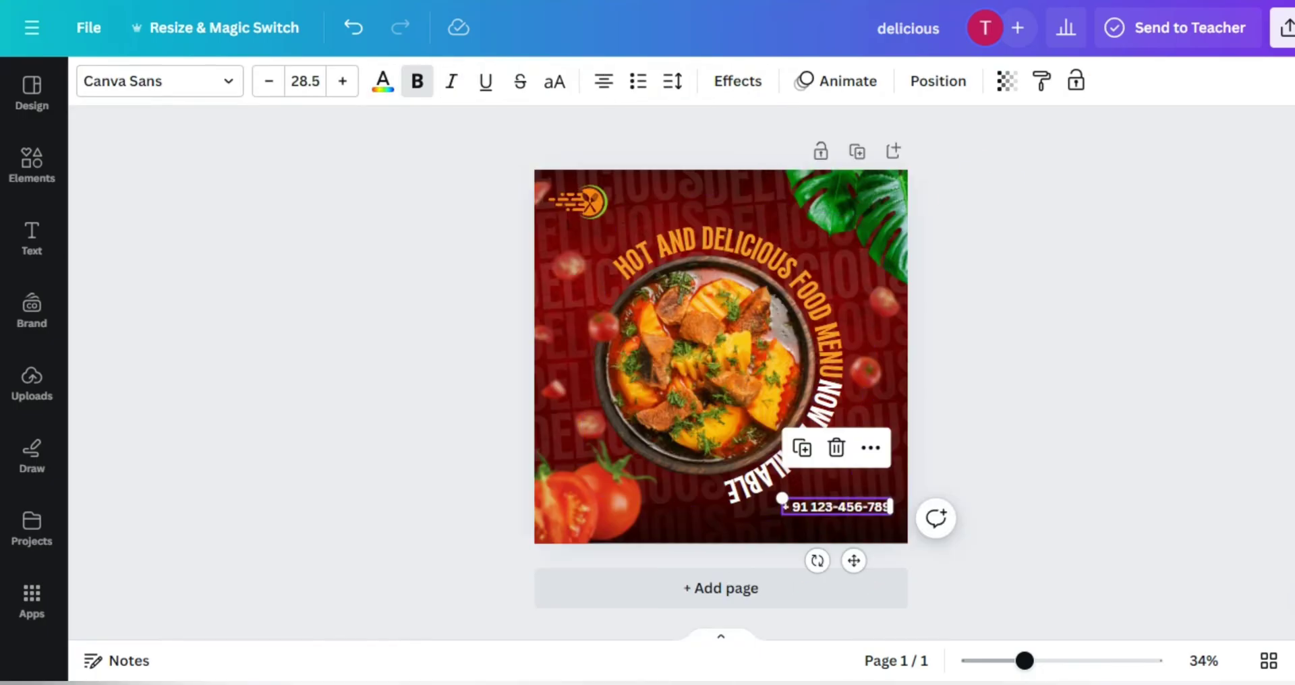
mouse_move(782, 498)
mouse_down()
mouse_move(819, 505)
mouse_move(797, 506)
mouse_up()
click(812, 449)
click(837, 547)
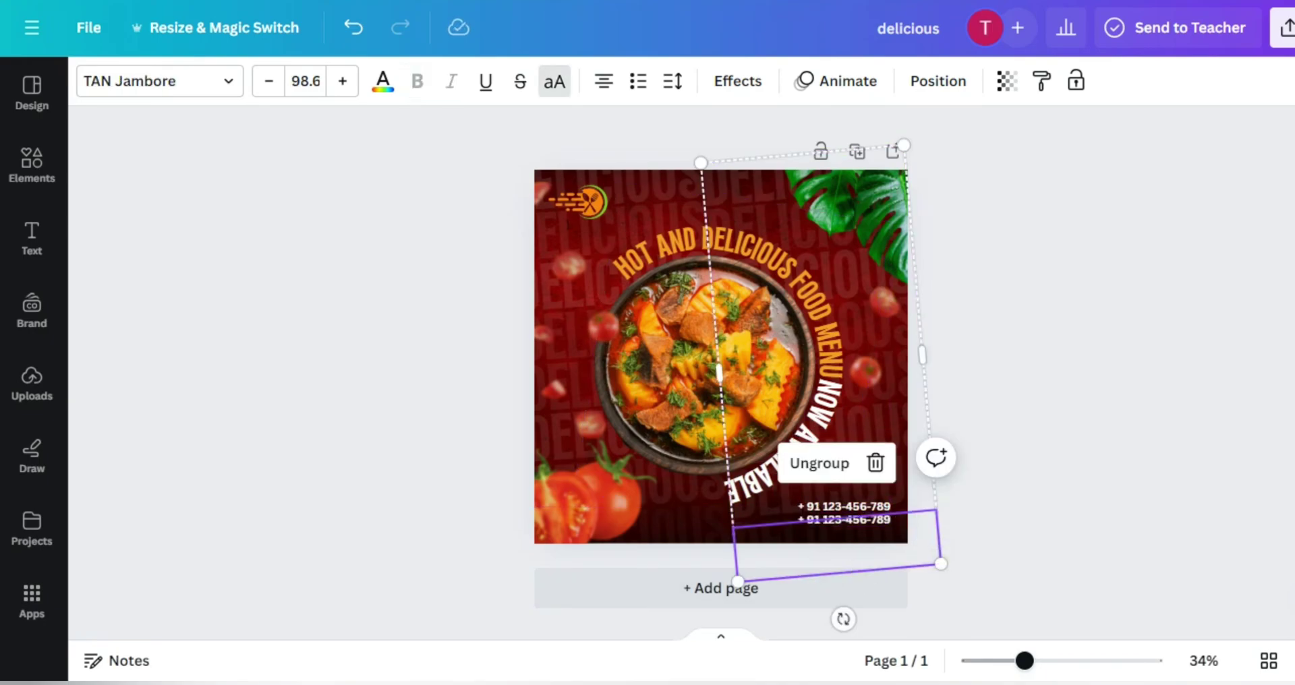
double_click(798, 514)
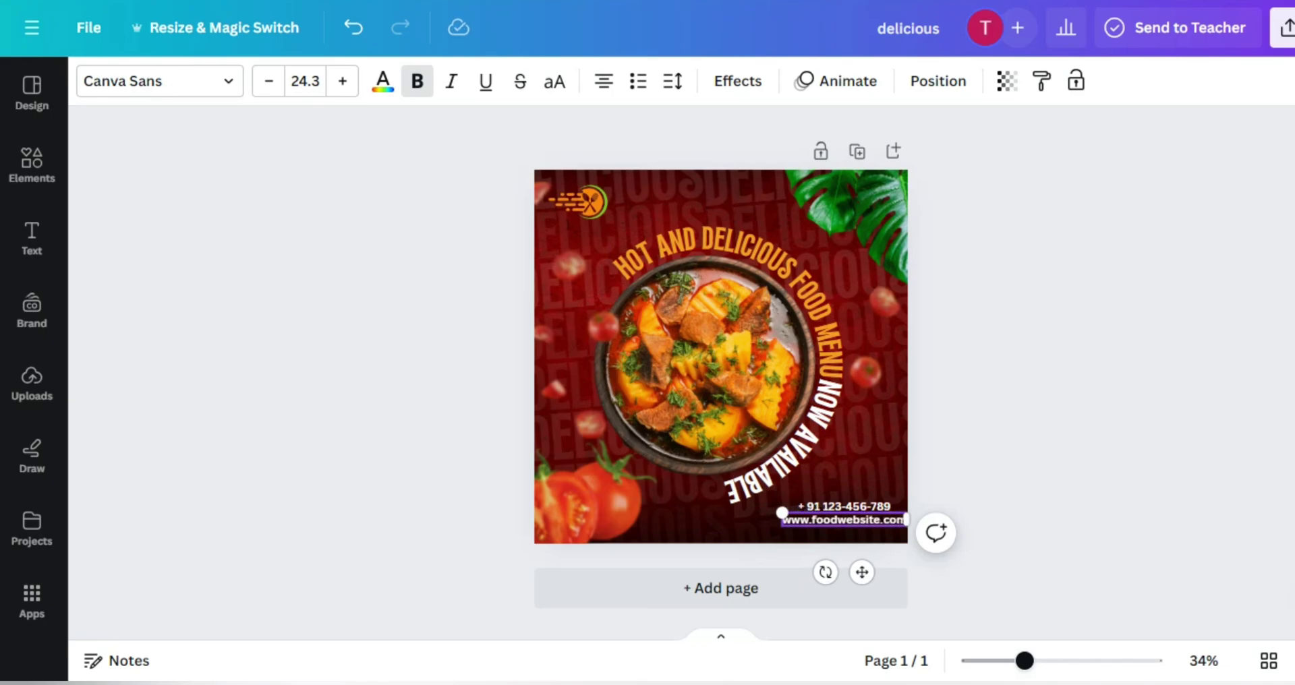
key(Escape)
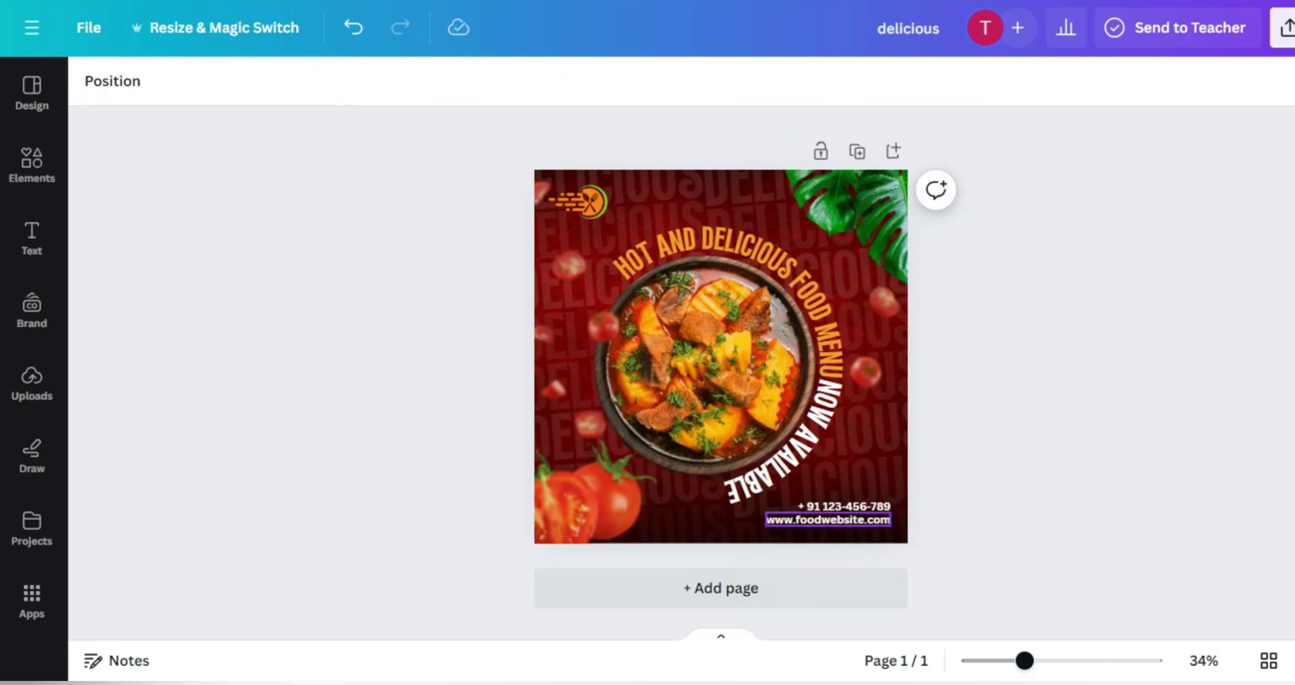
click(829, 520)
key(Escape)
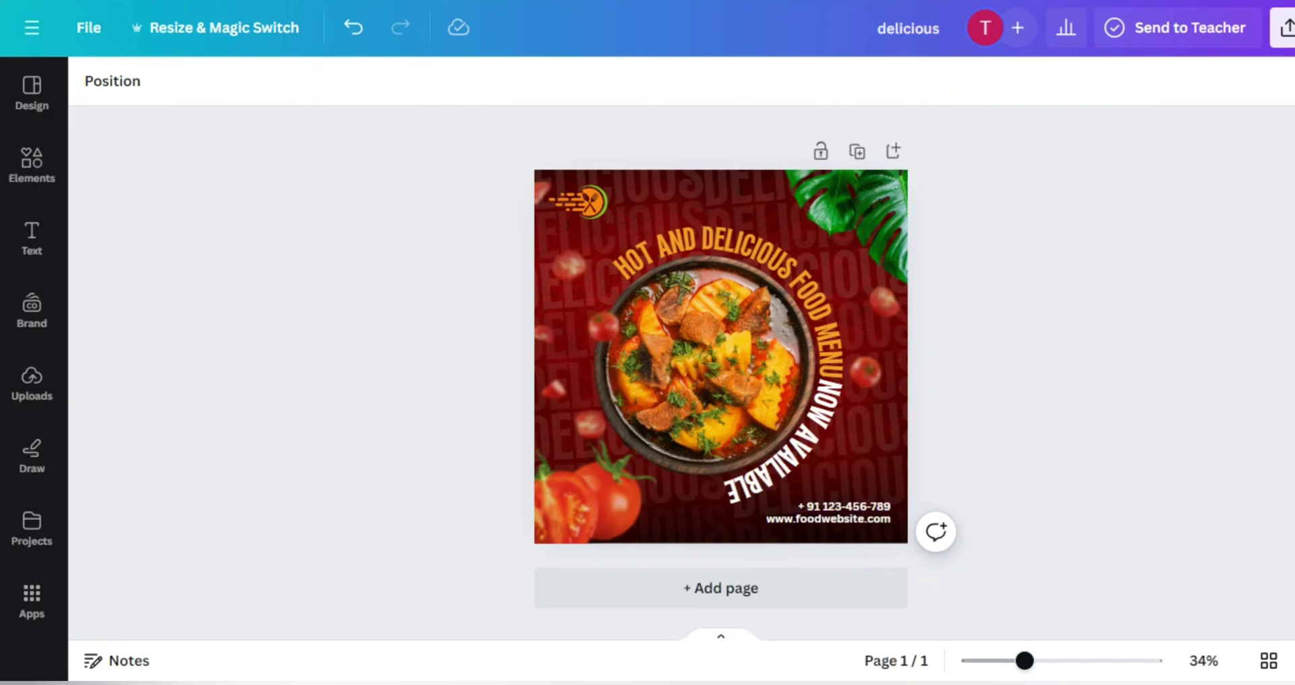
click(31, 162)
Search 'deli' and add the dashed-arc scooter graphic, shrunk just above the phone number
click(357, 93)
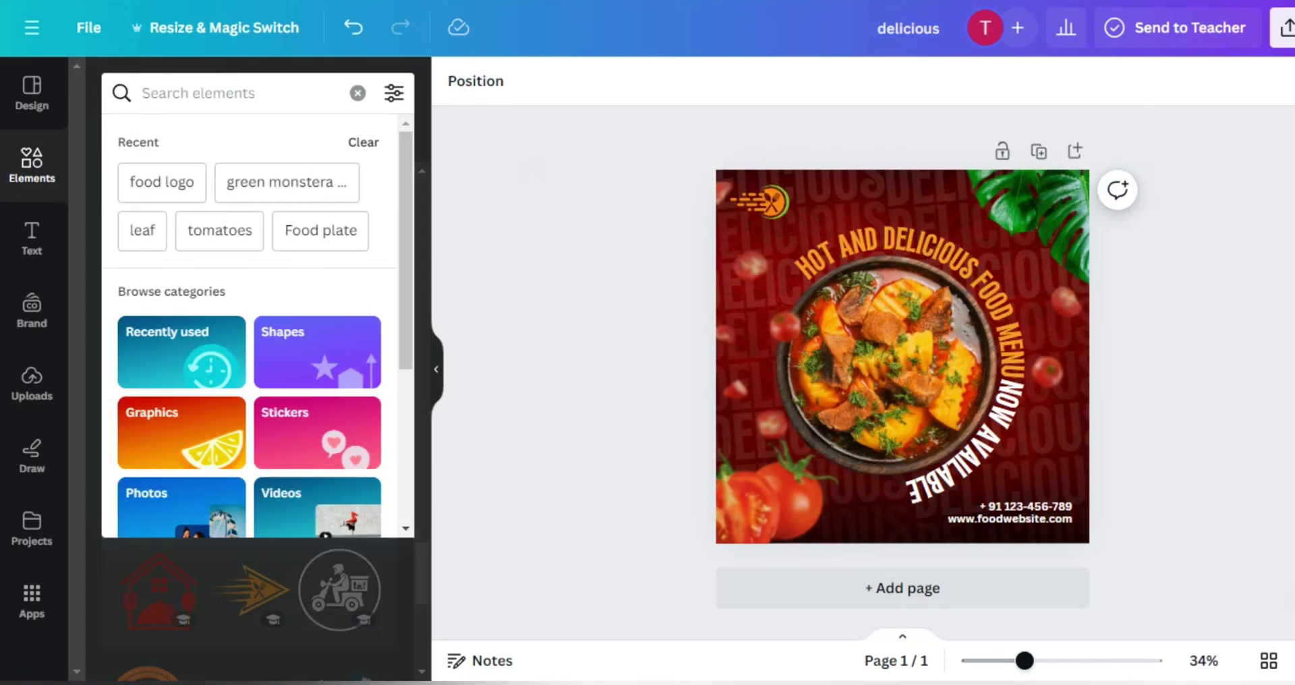
text(delievery)
key(Return)
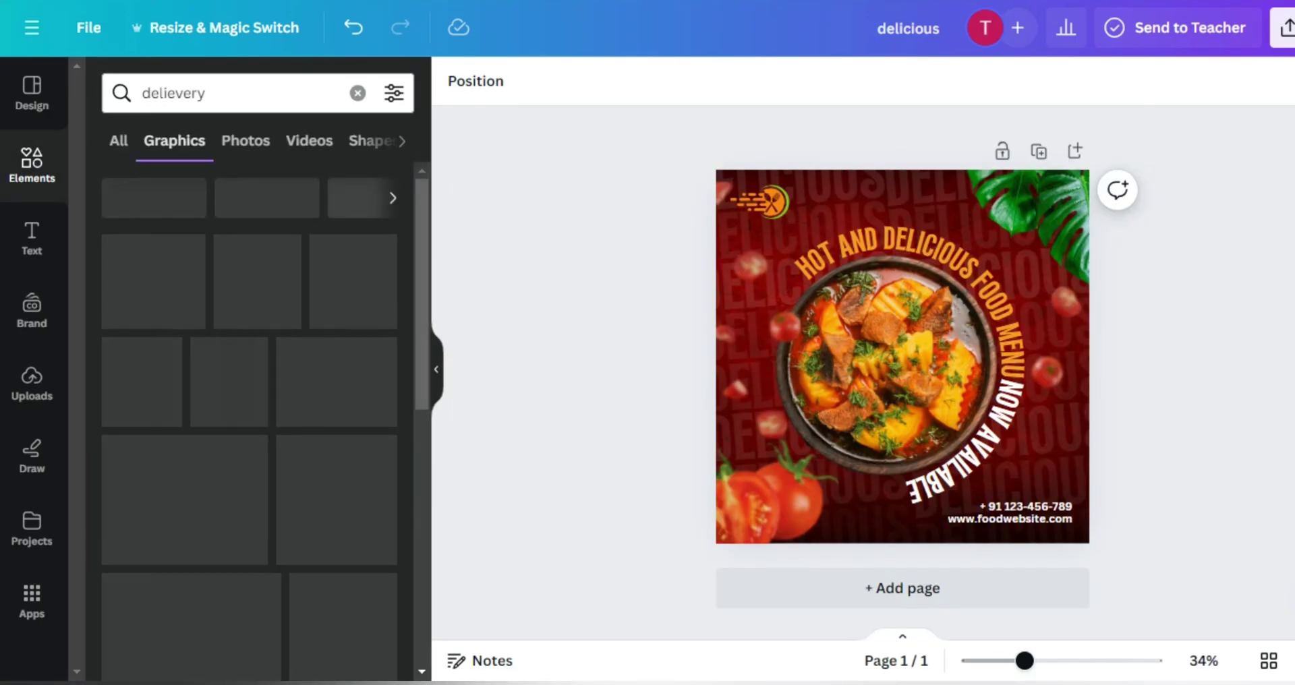
click(351, 503)
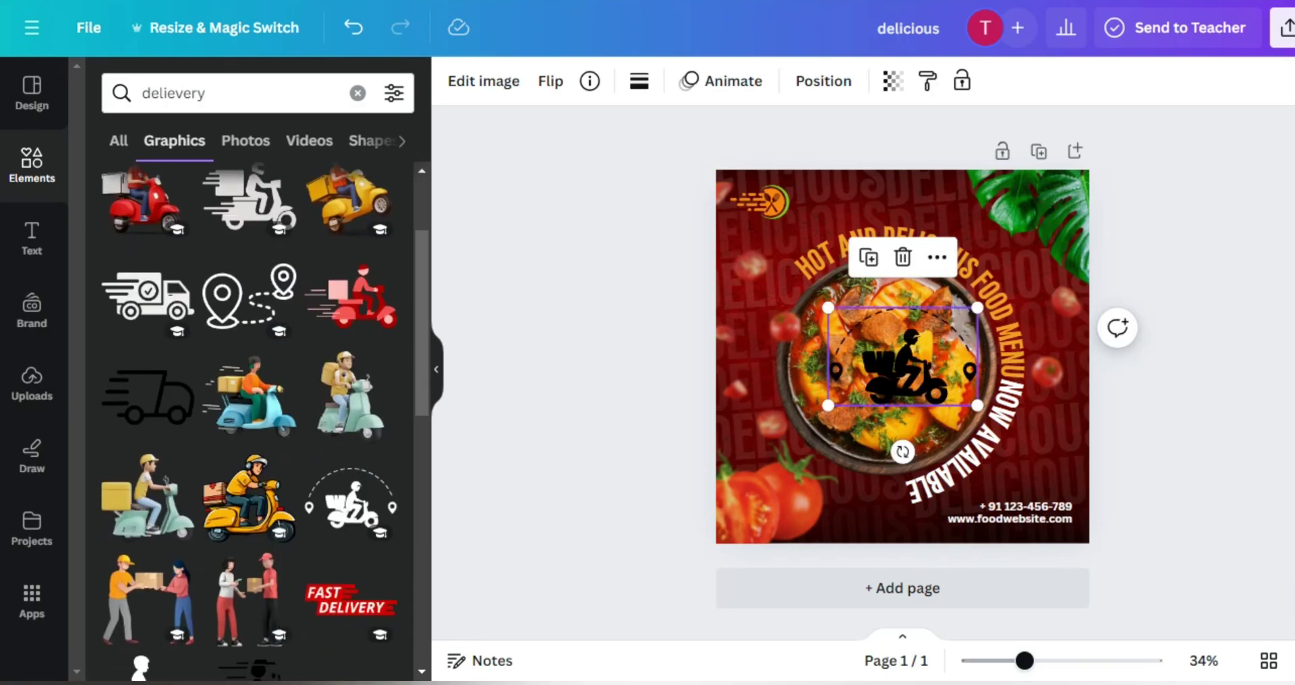
drag(903, 304, 1002, 450)
drag(928, 402, 1036, 479)
Colour the scooter graphic orange and nudge the curved headline group slightly up-right
click(639, 81)
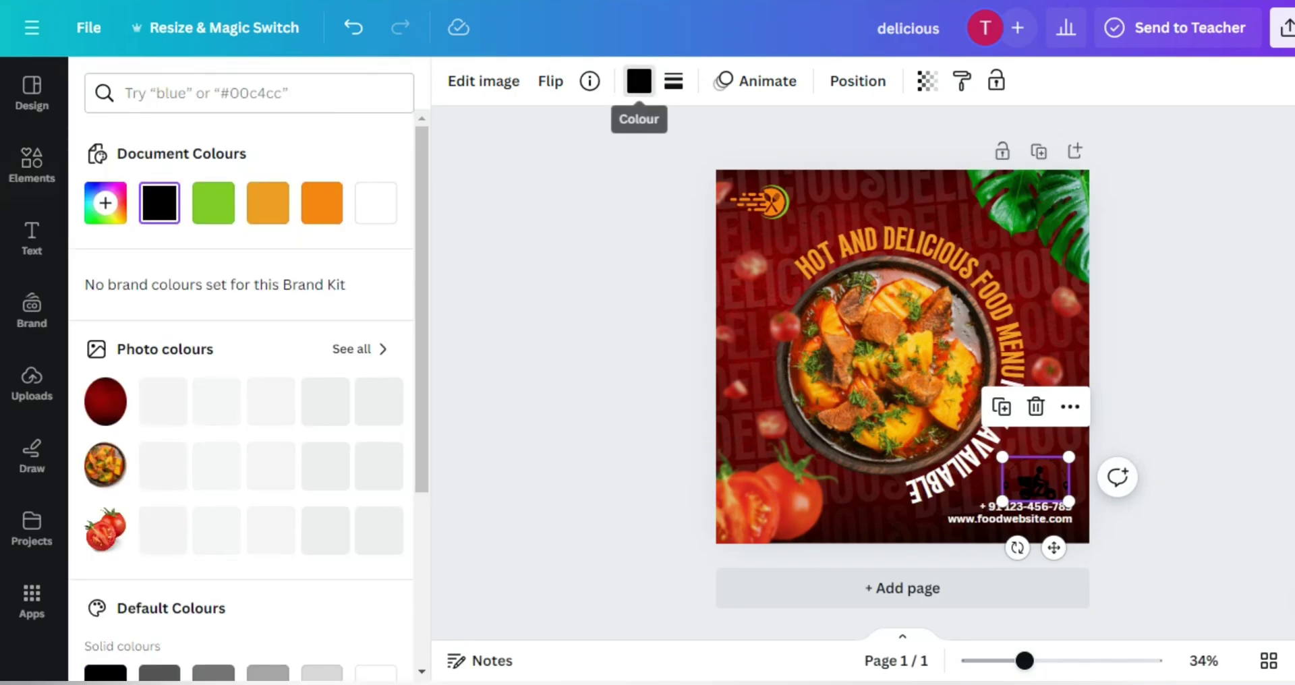
click(266, 200)
click(877, 351)
click(897, 357)
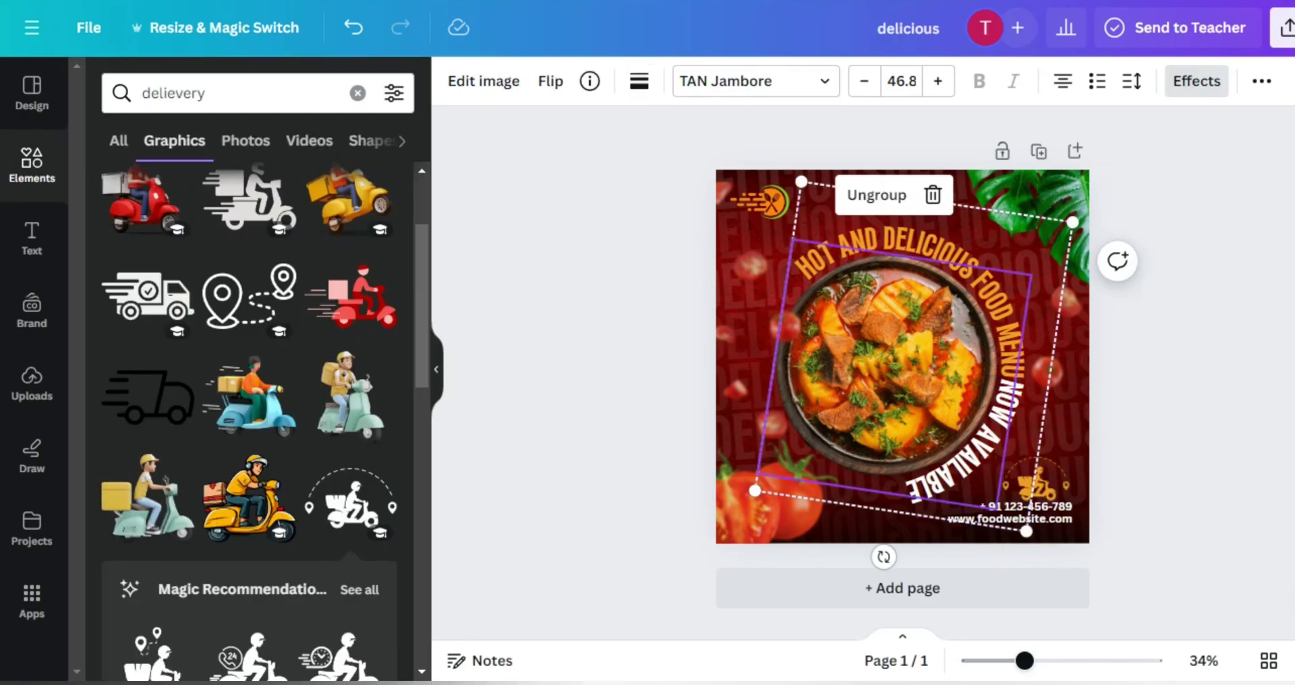
drag(898, 357, 902, 352)
key(ctrl+a)
key(BackSpace)
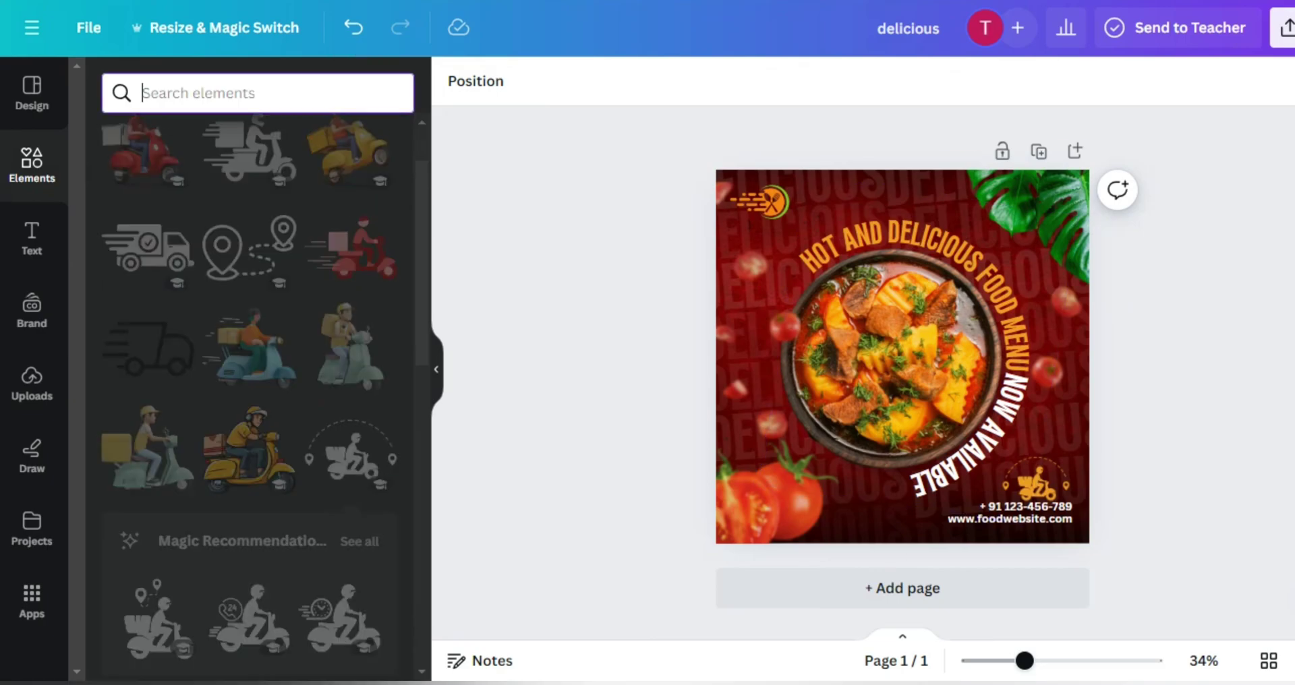
Search elements for 'shadow' and add a dark shadow bar to the poster
text(shad)
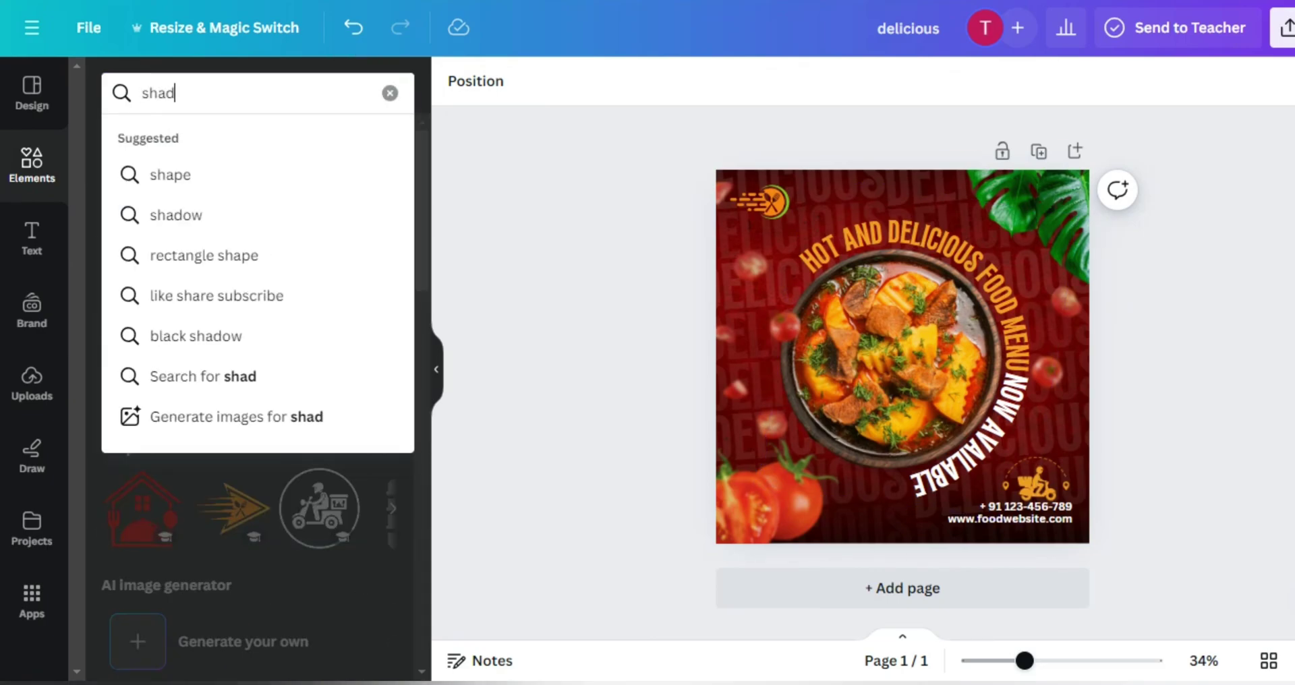
text(ow)
key(Return)
click(369, 246)
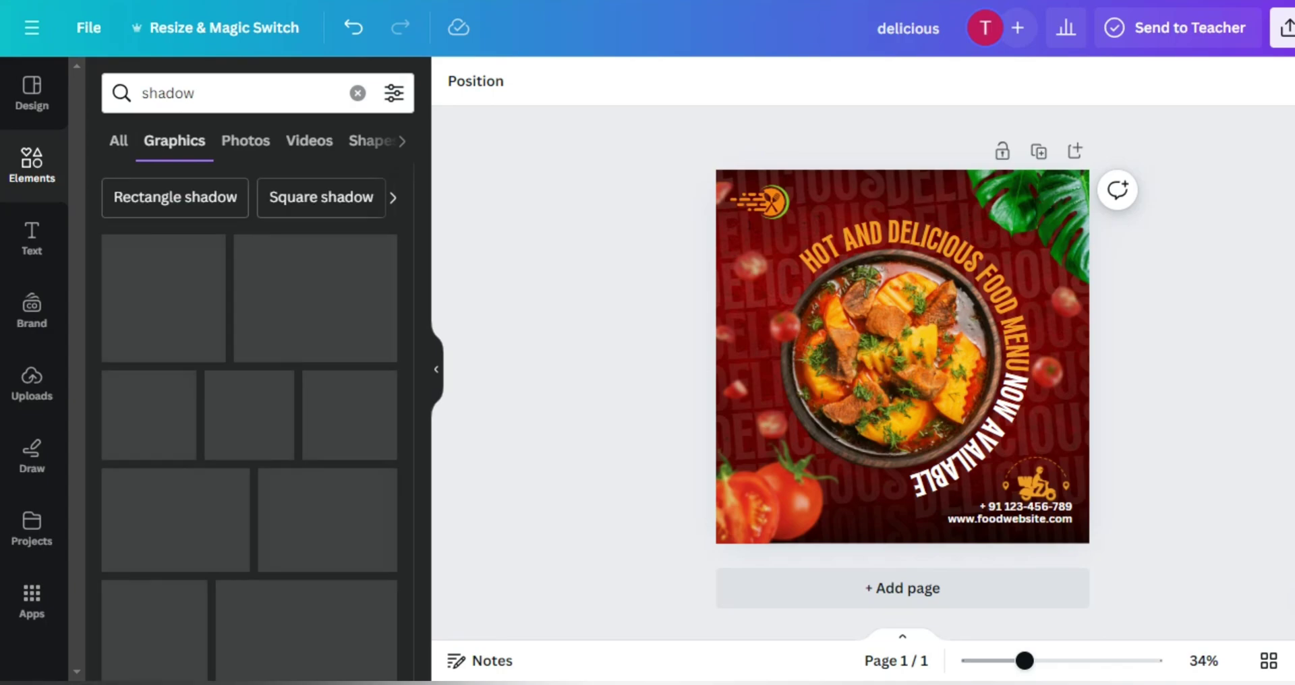
scroll(250, 419, down, 10)
click(249, 286)
Stretch the shadow bar and move it down to the poster's bottom edge
drag(622, 243, 622, 241)
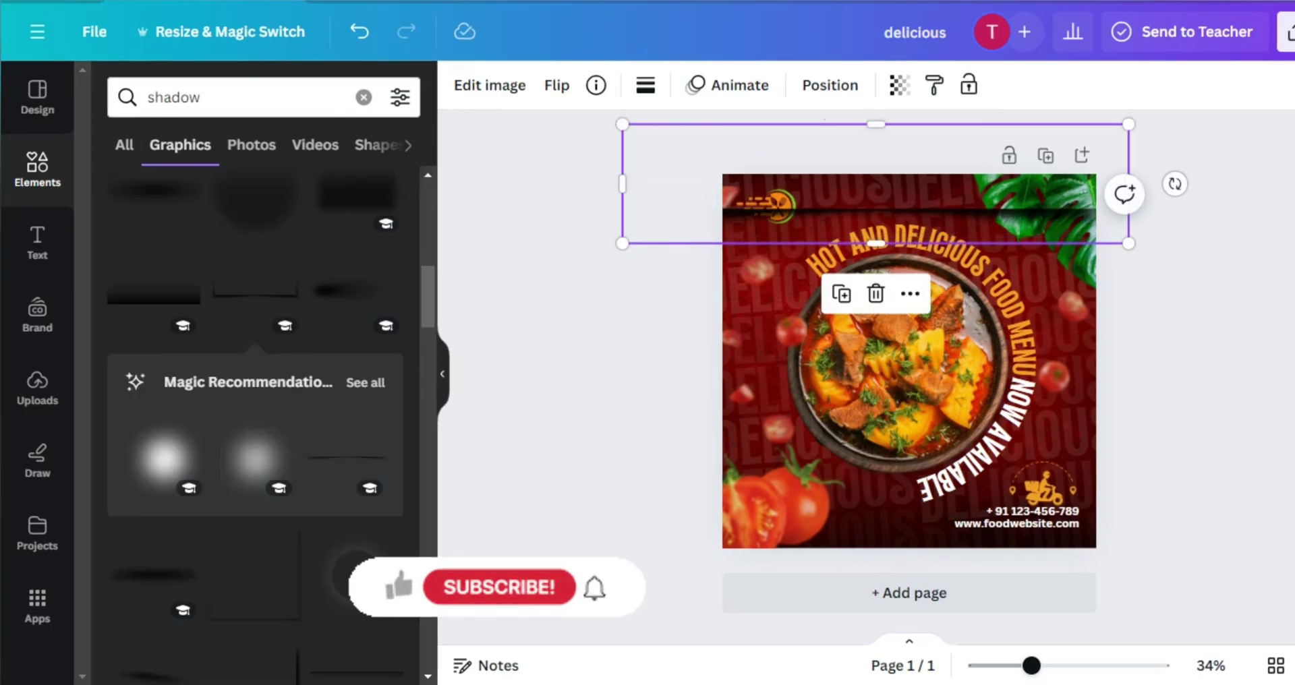
drag(874, 182, 898, 155)
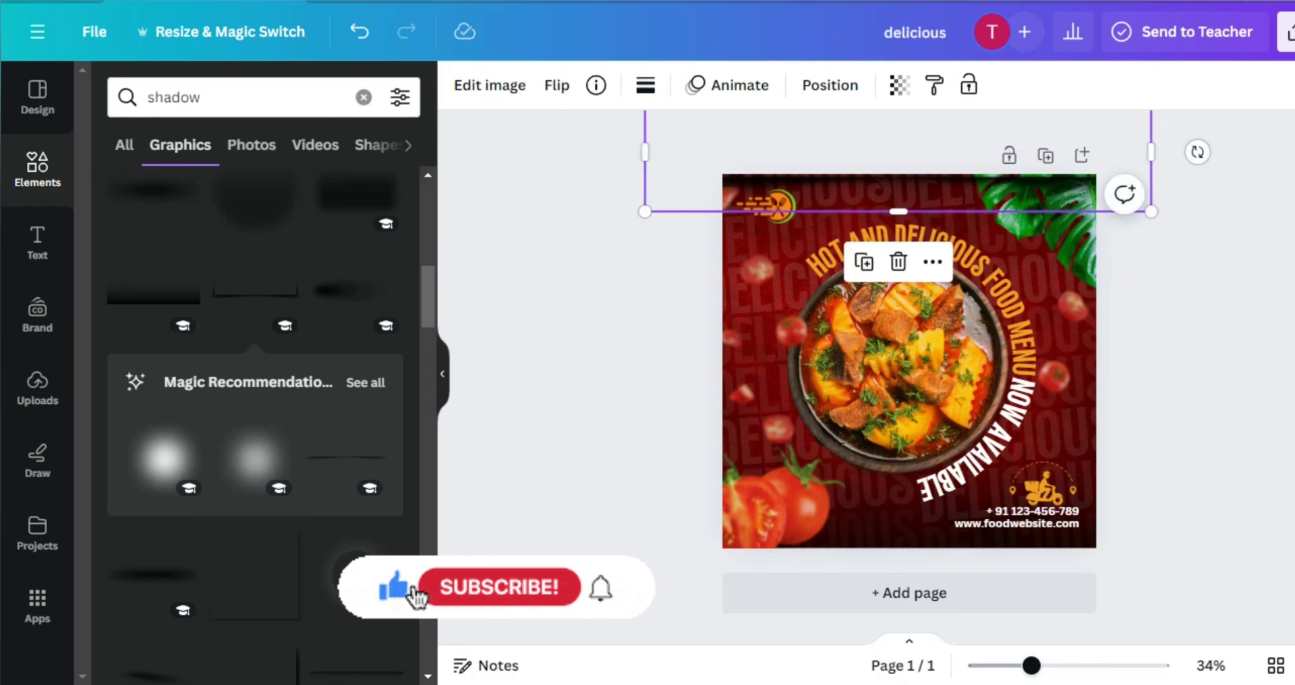
key(ctrl+alt+c)
drag(898, 154, 883, 467)
Rotate the shadow bar to 180° and fine-tune its vertical position
drag(900, 564, 963, 510)
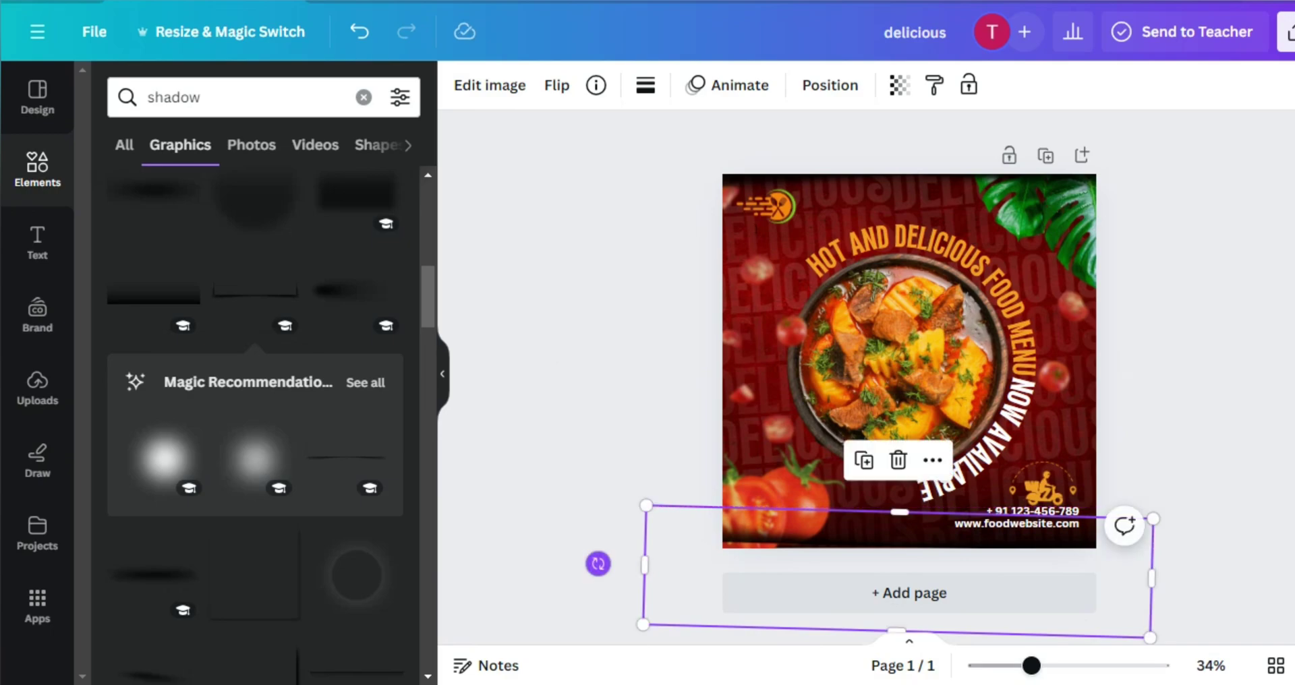
drag(599, 564, 598, 572)
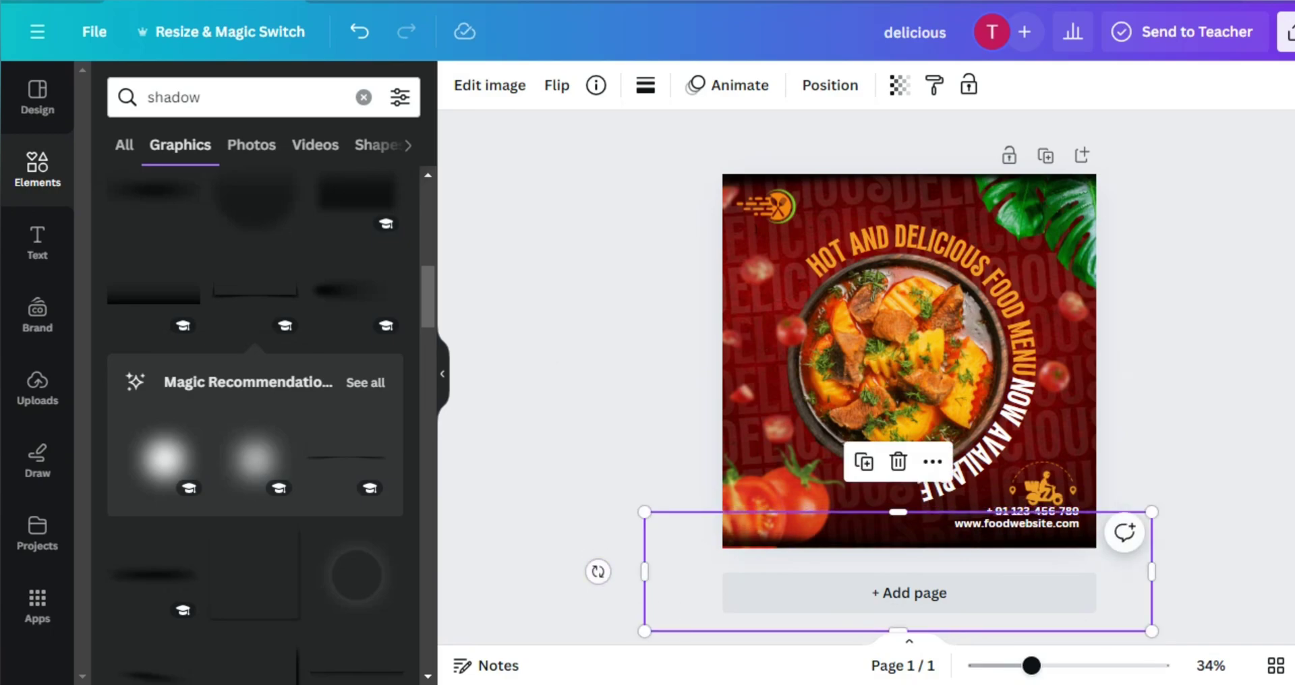
key(shift+Down)
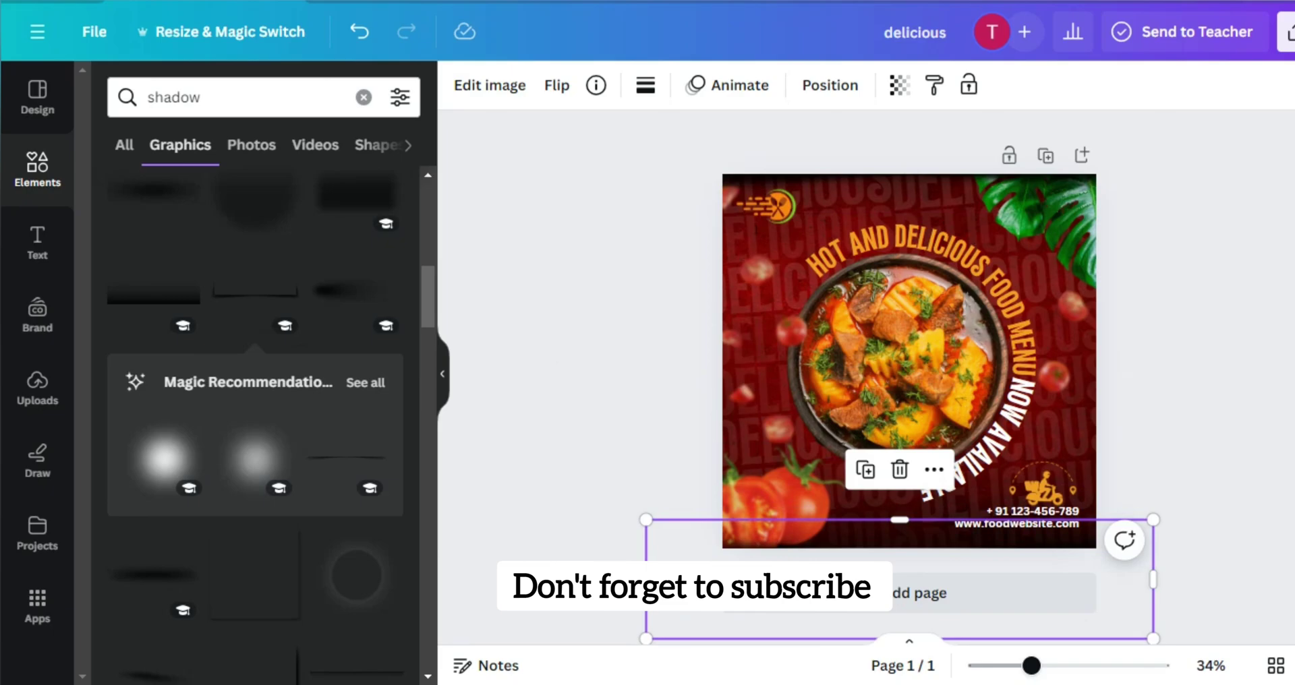
key(shift+Up)
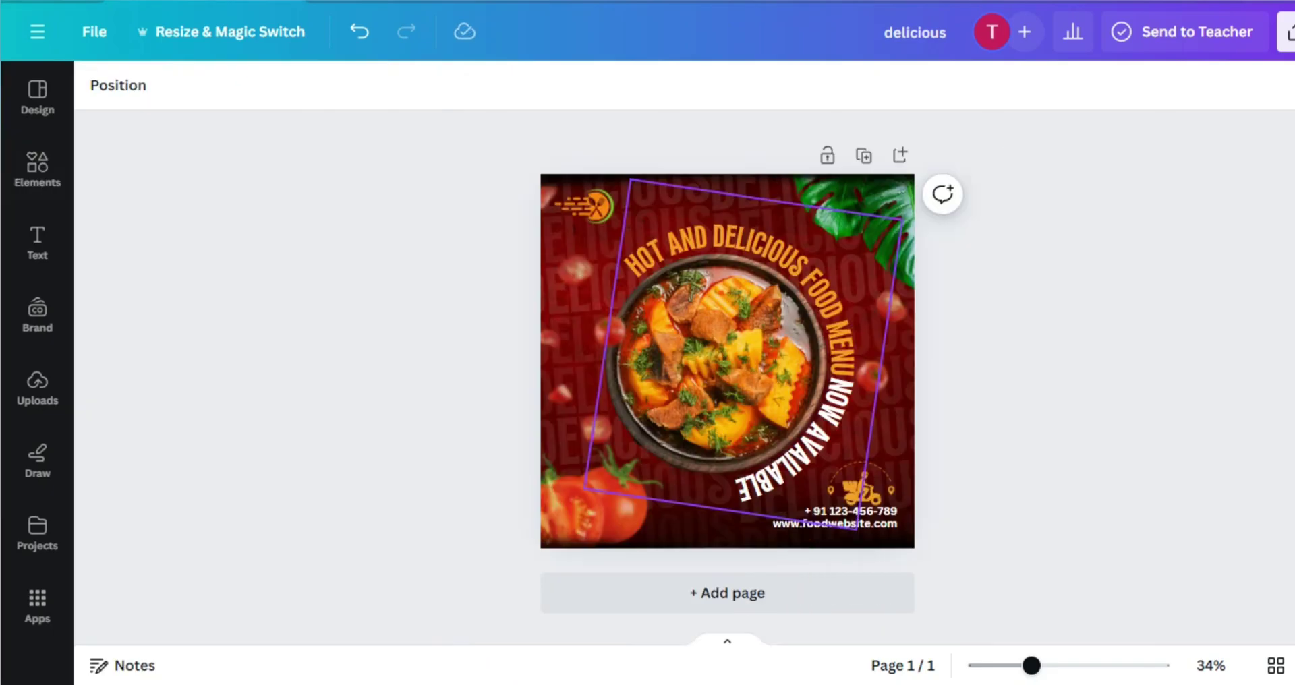
scroll(727, 361, up, 5)
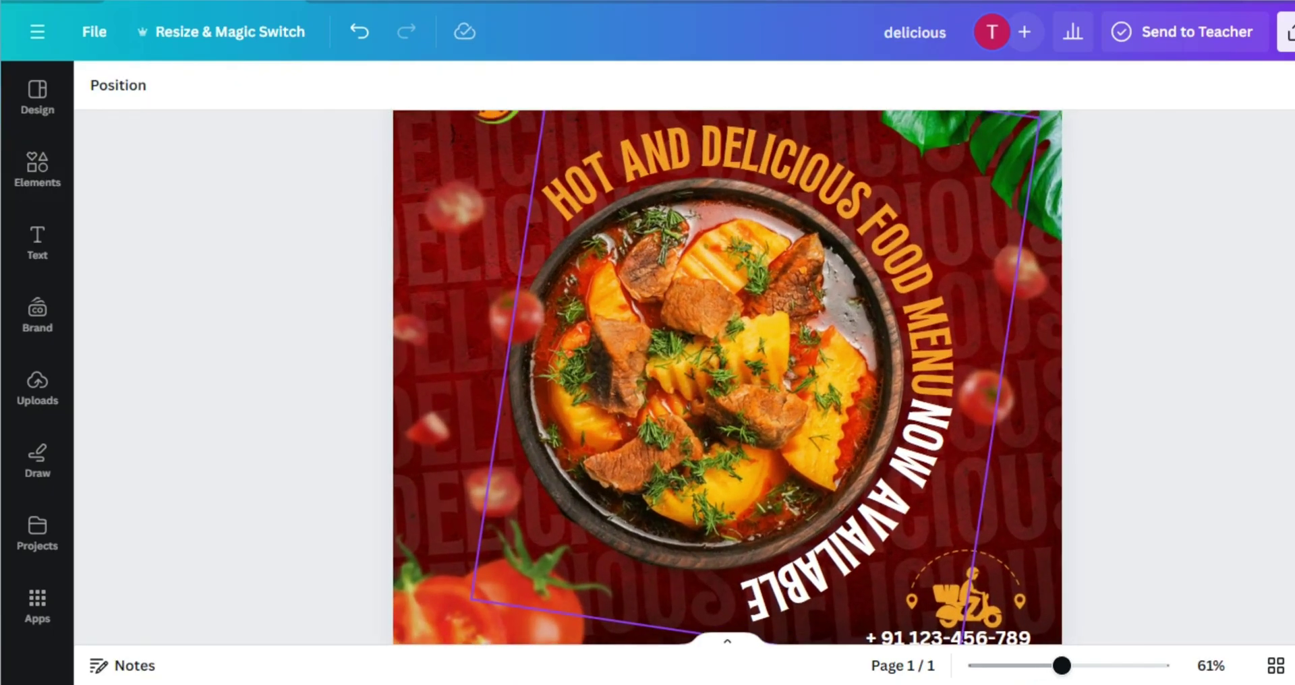
scroll(728, 377, up, 2)
scroll(728, 378, down, 5)
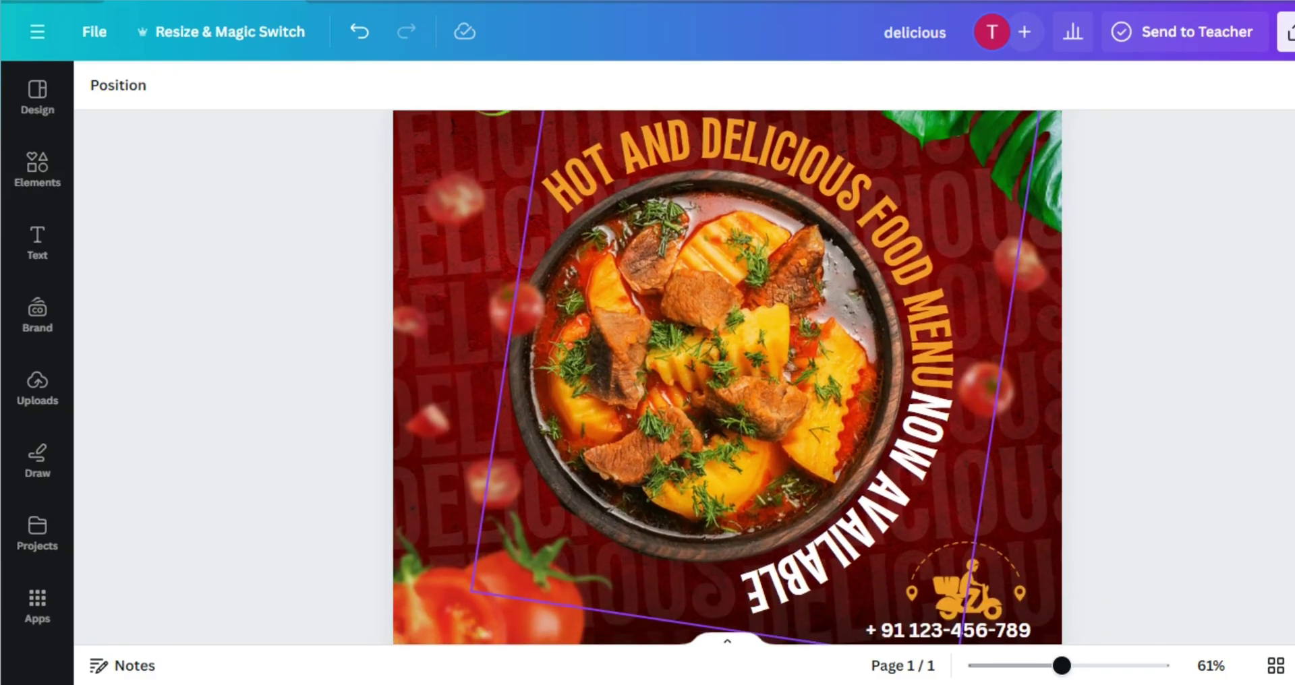
scroll(727, 361, down, 5)
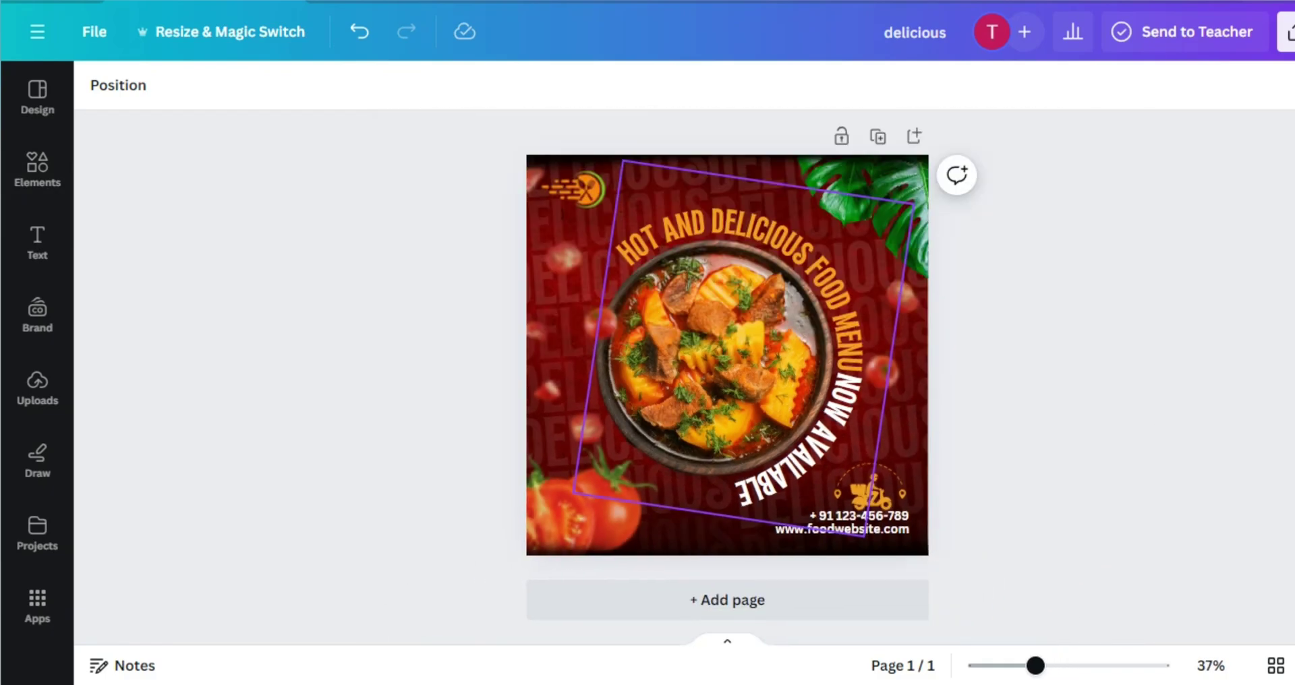